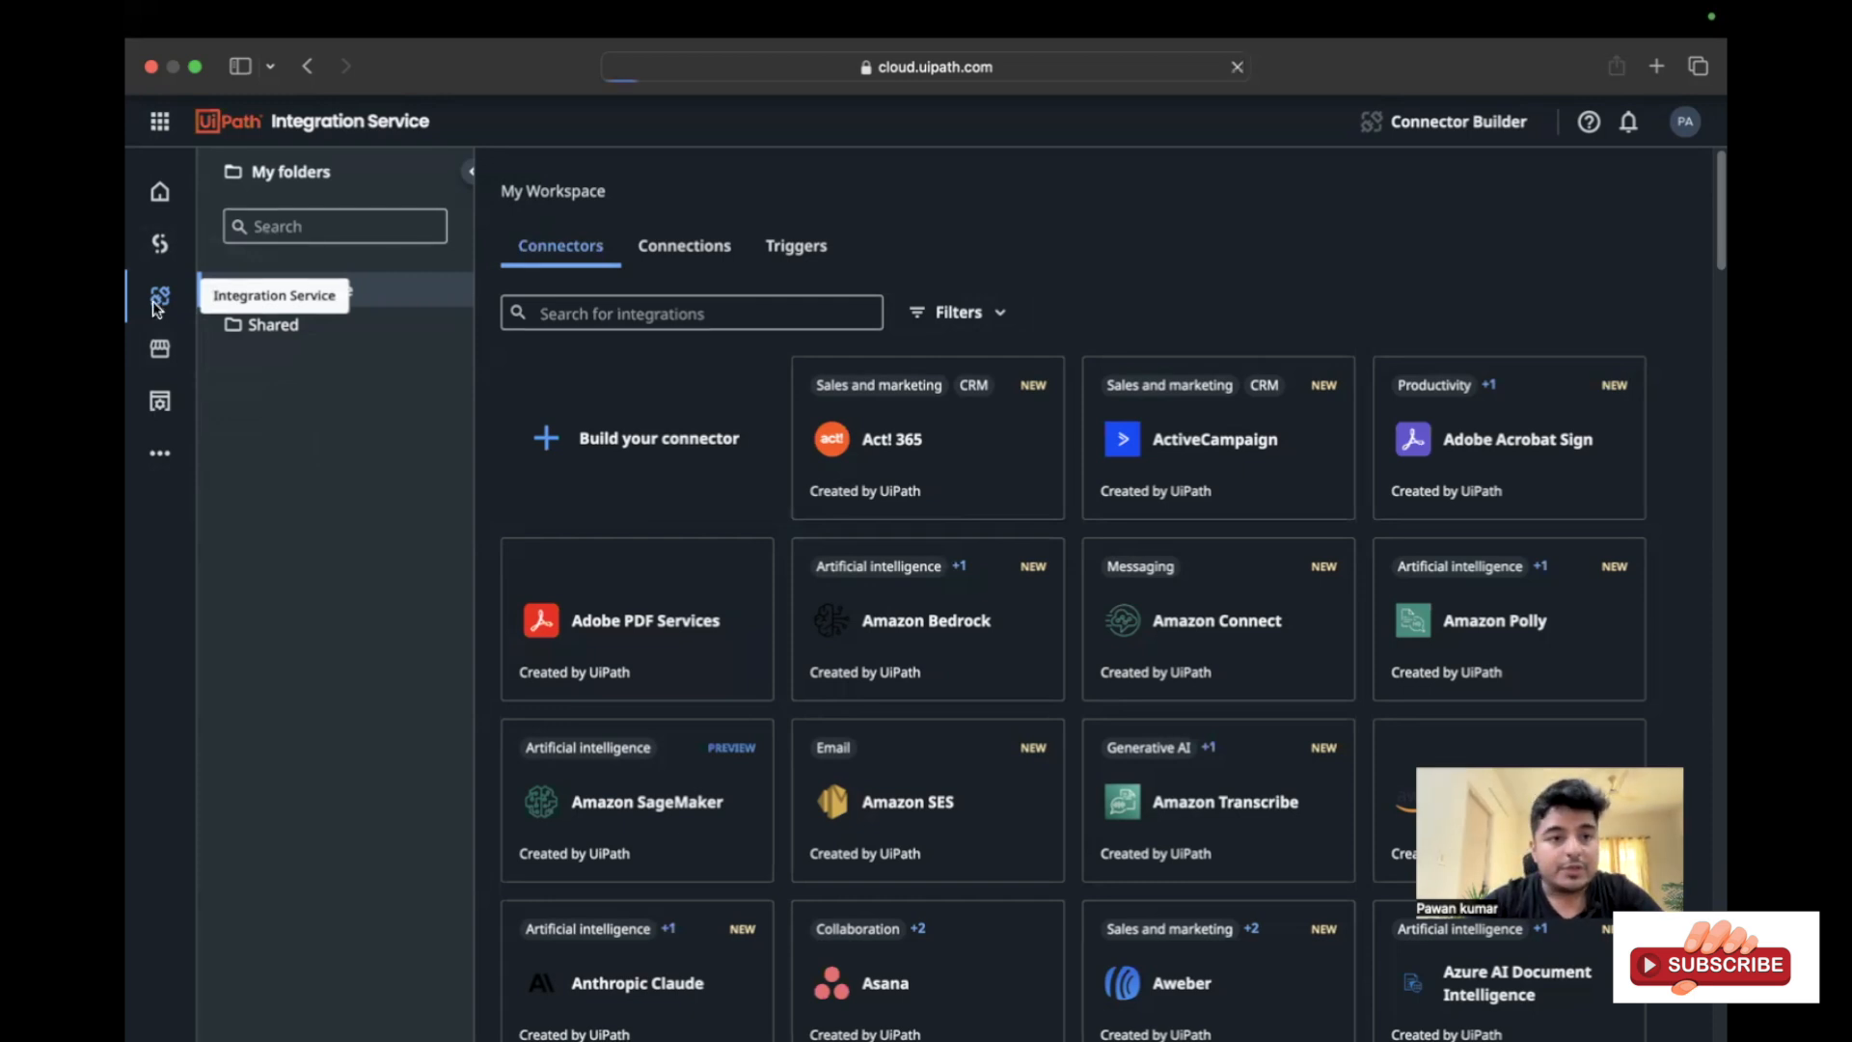
Open Integration Service, search its connectors for UiPath, and review the activities offered by the UiPath GenAI Activities connector
{"action": "left_click", "coordinate": [157, 306]}
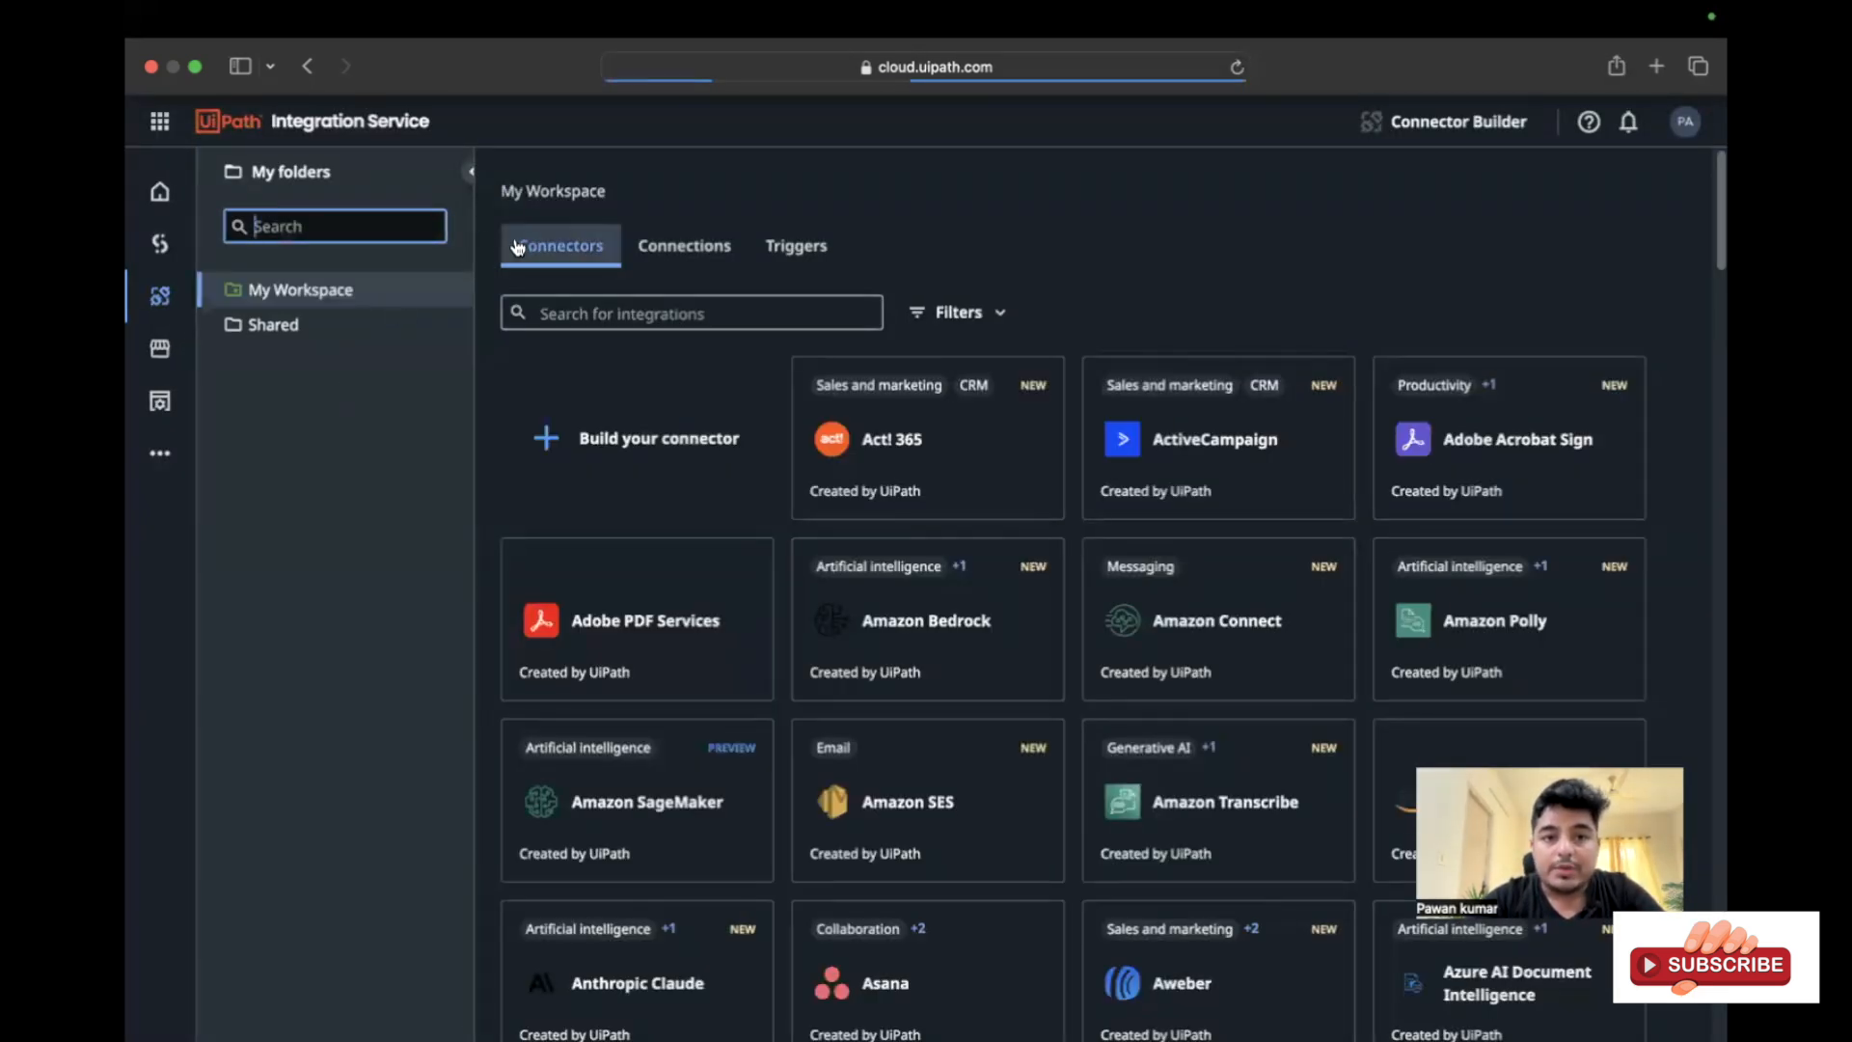
{"action": "left_click", "coordinate": [636, 314]}
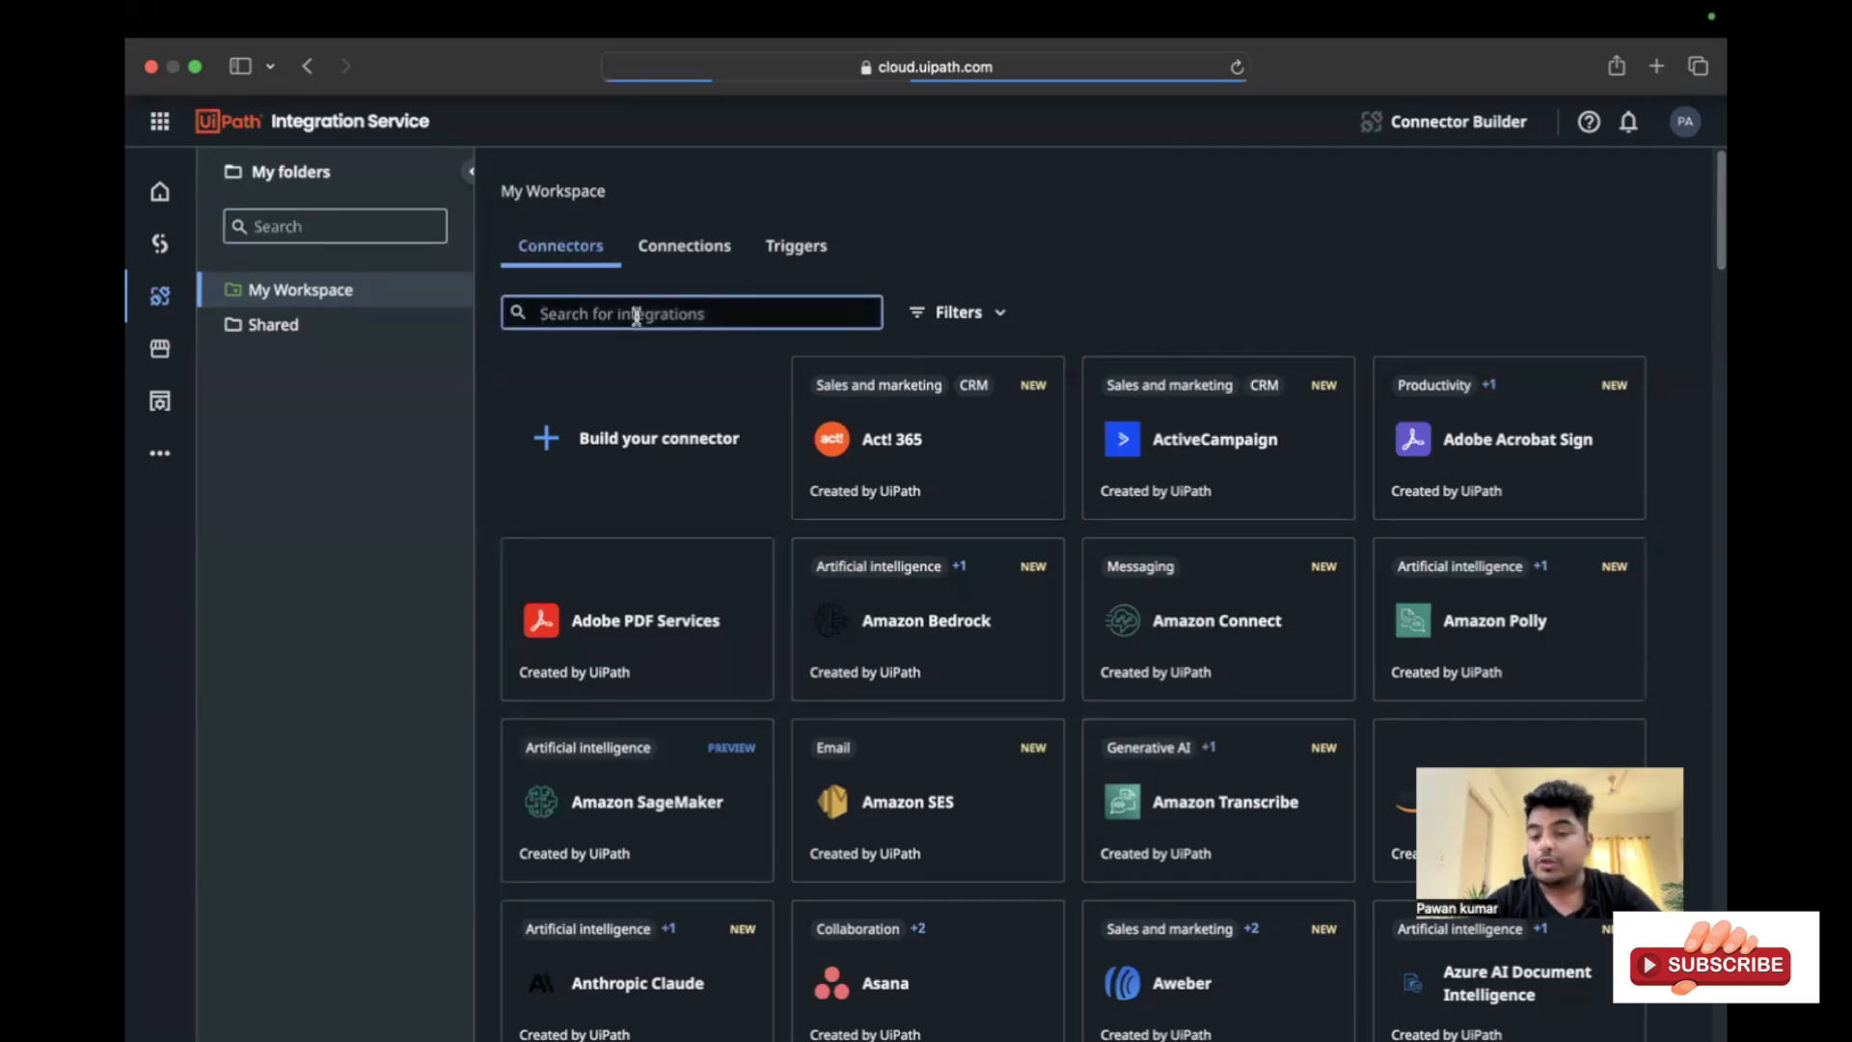
{"action": "type", "text": "UiPath"}
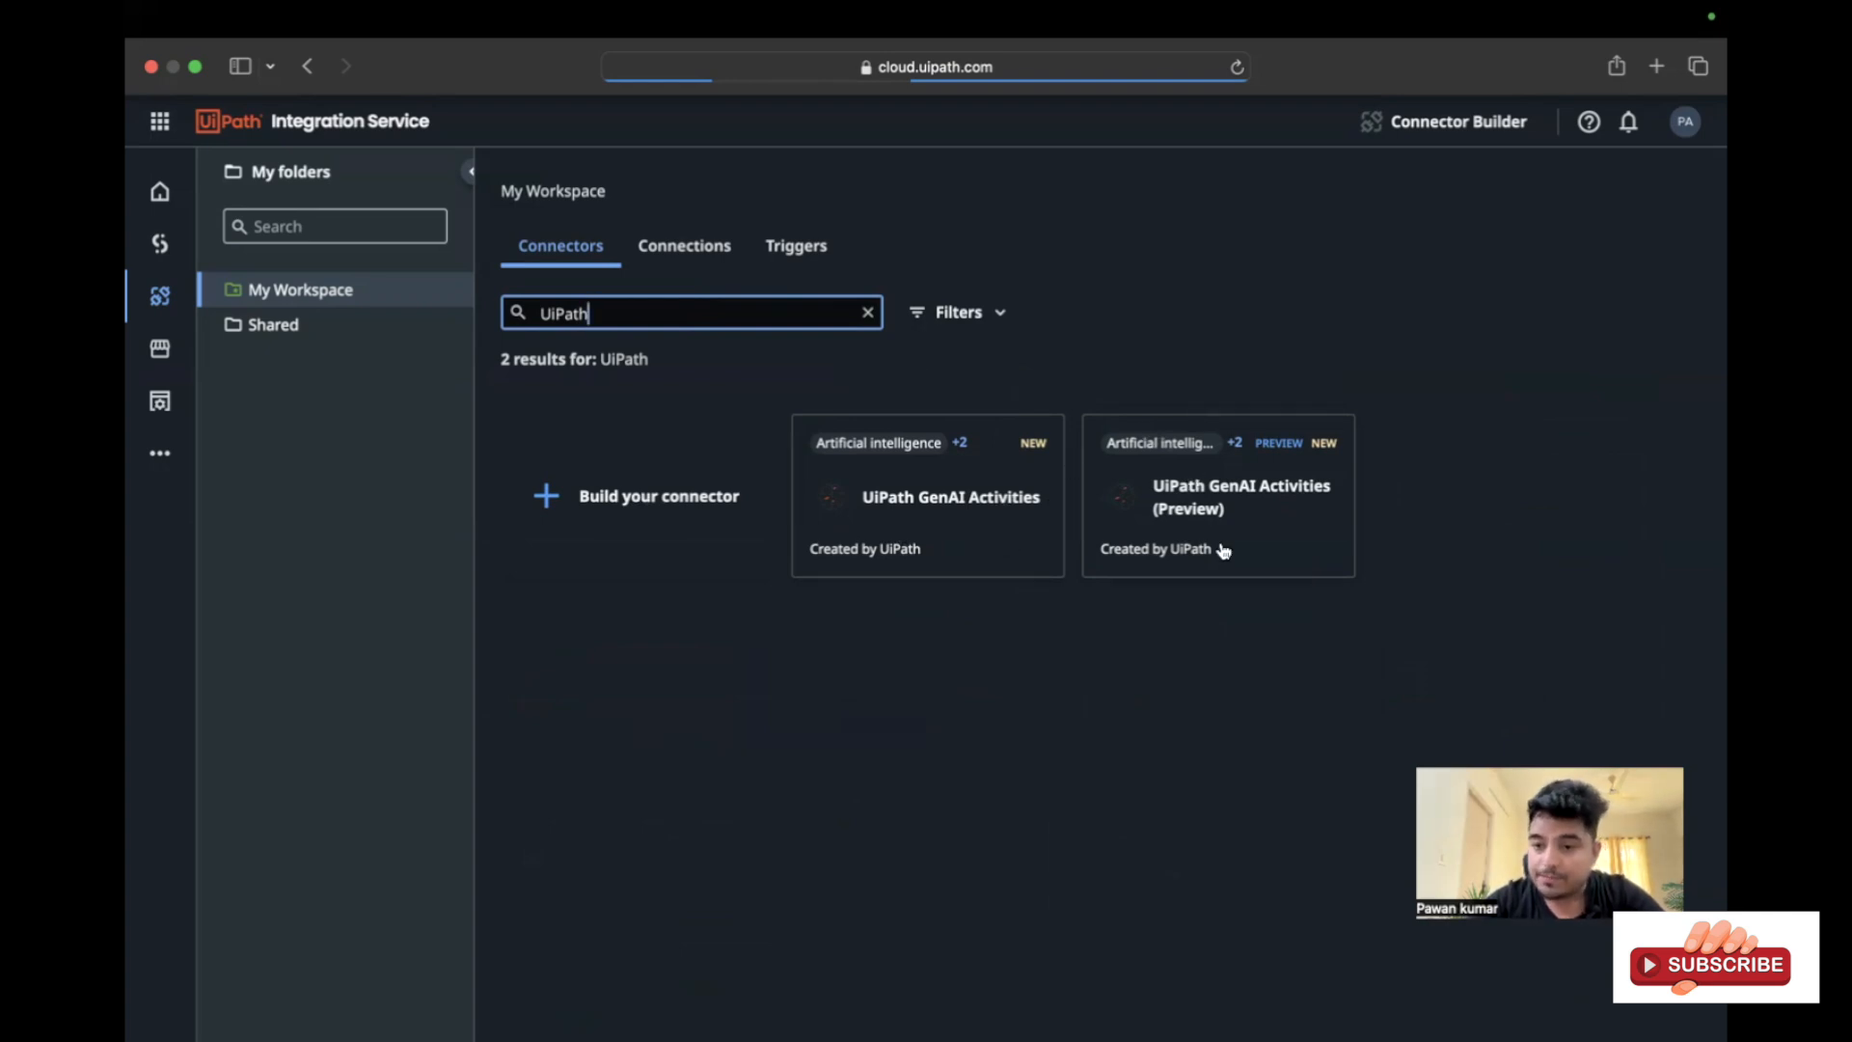
{"action": "left_click", "coordinate": [984, 495]}
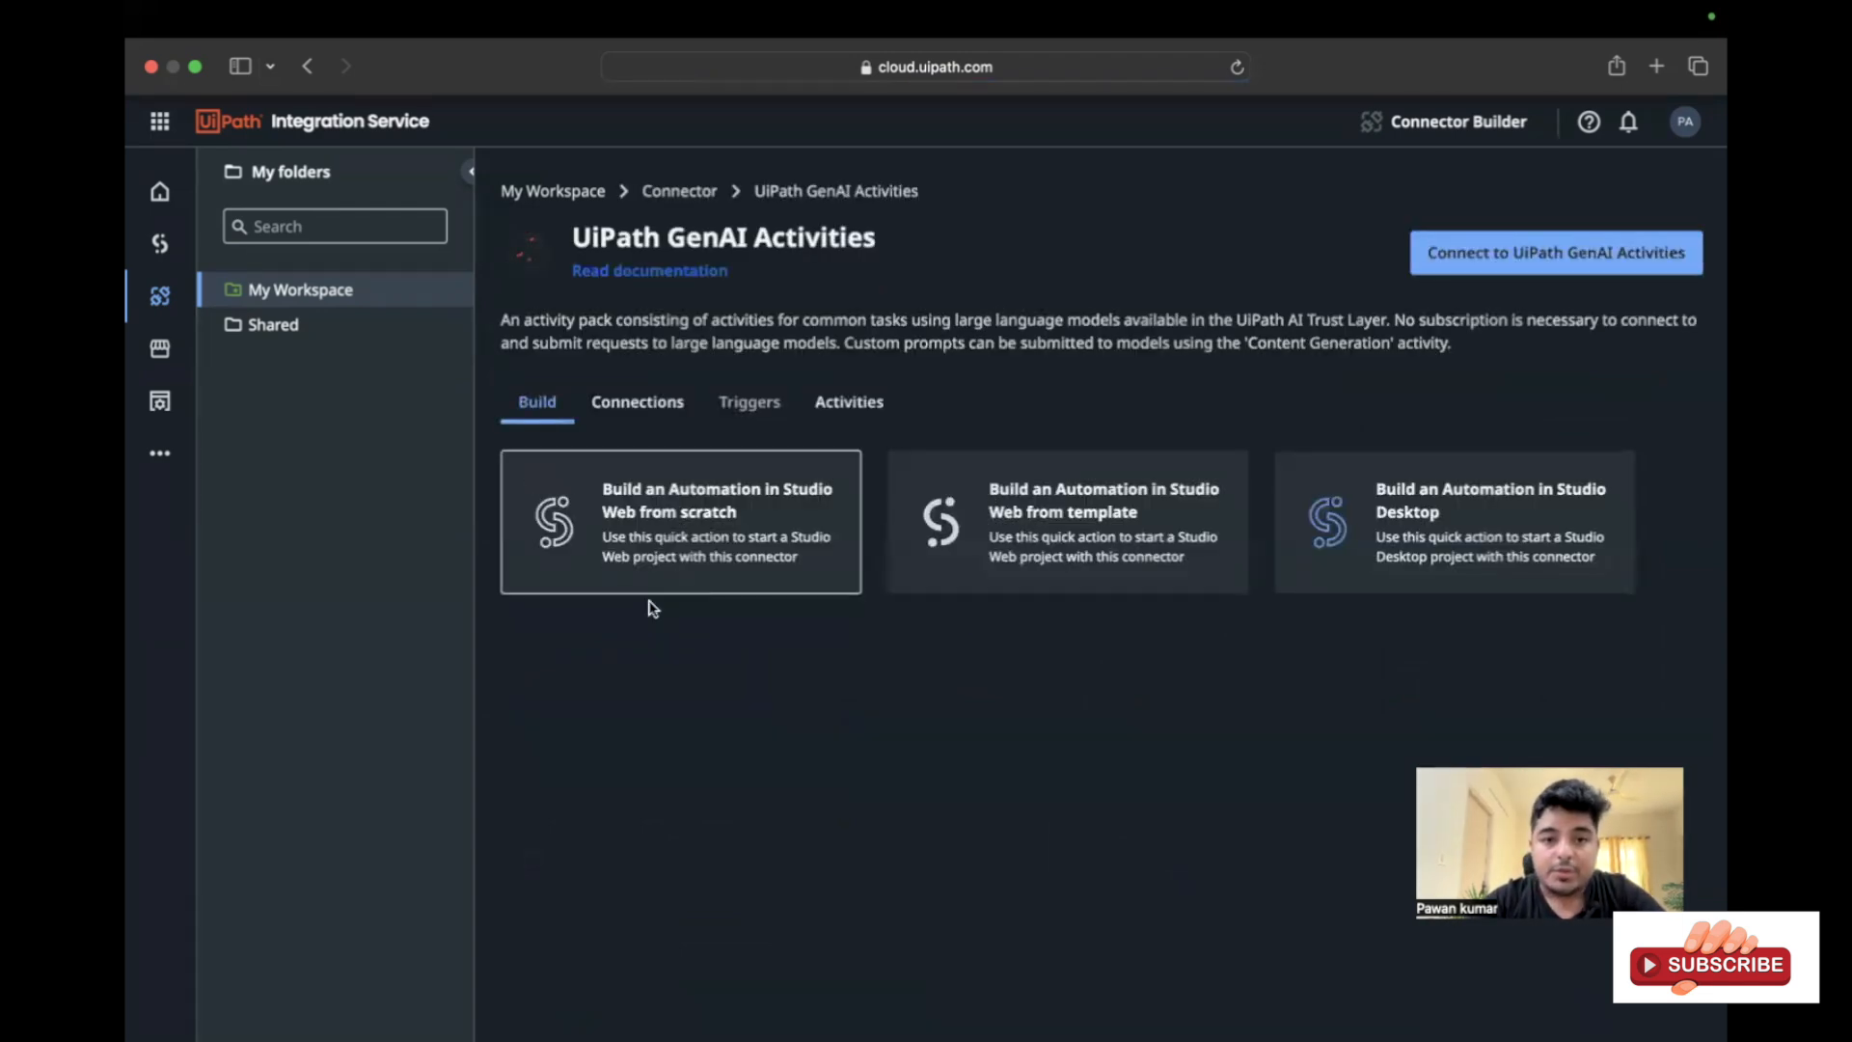
{"action": "left_click", "coordinate": [864, 410]}
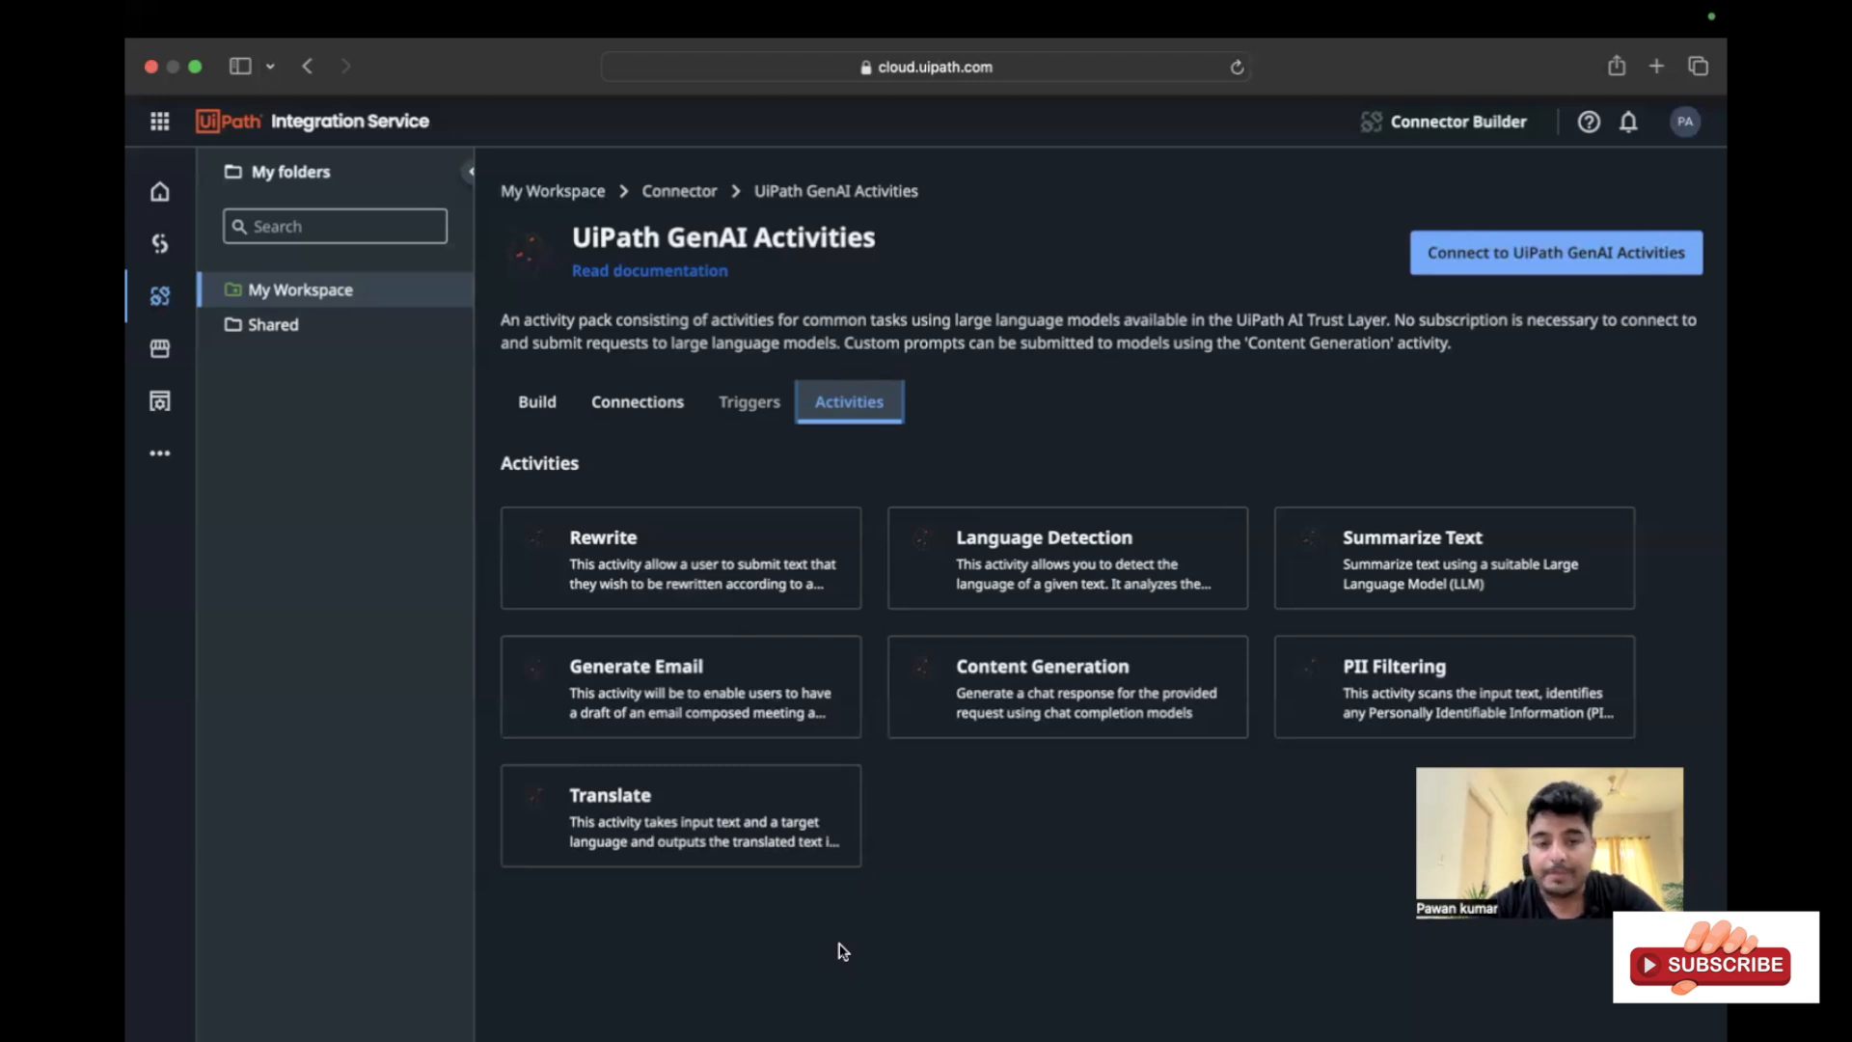
{"action": "left_click", "coordinate": [537, 410]}
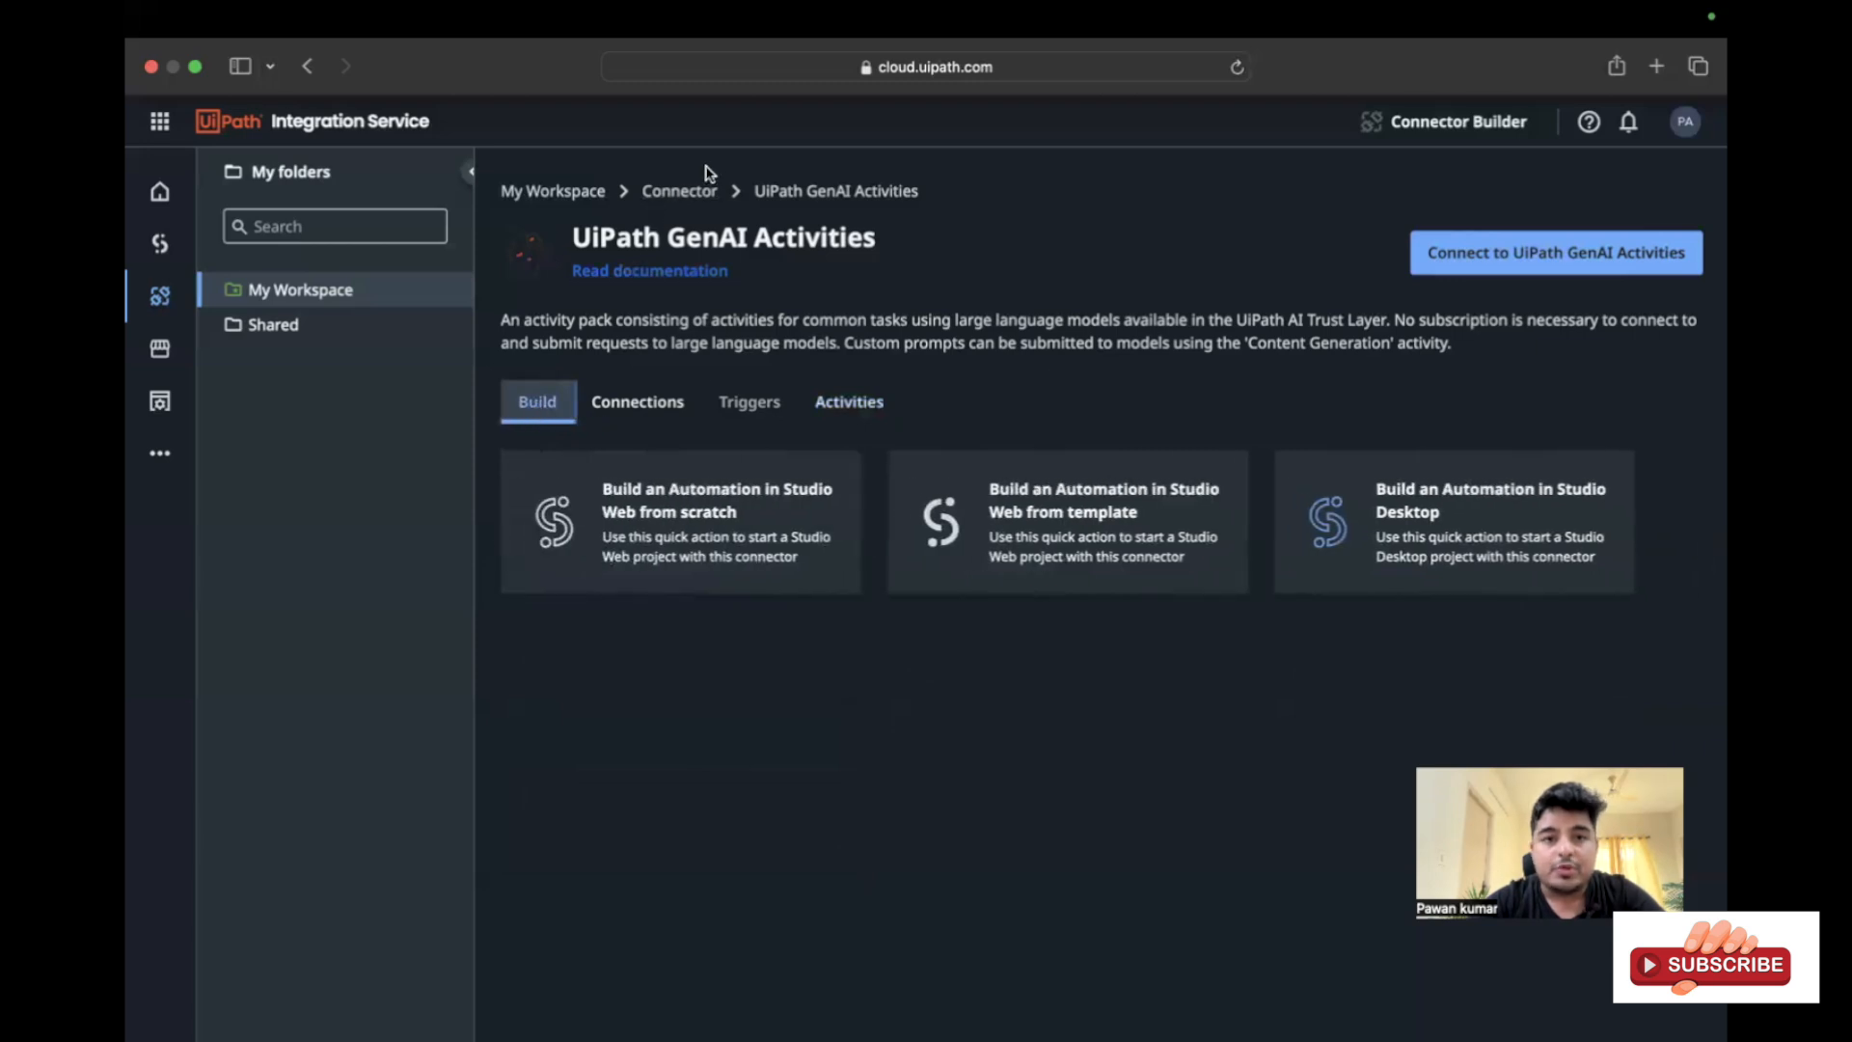
Search the connectors for Gen and review the activities offered by the UiPath GenAI Activities (Preview) connector
{"action": "left_click", "coordinate": [677, 192]}
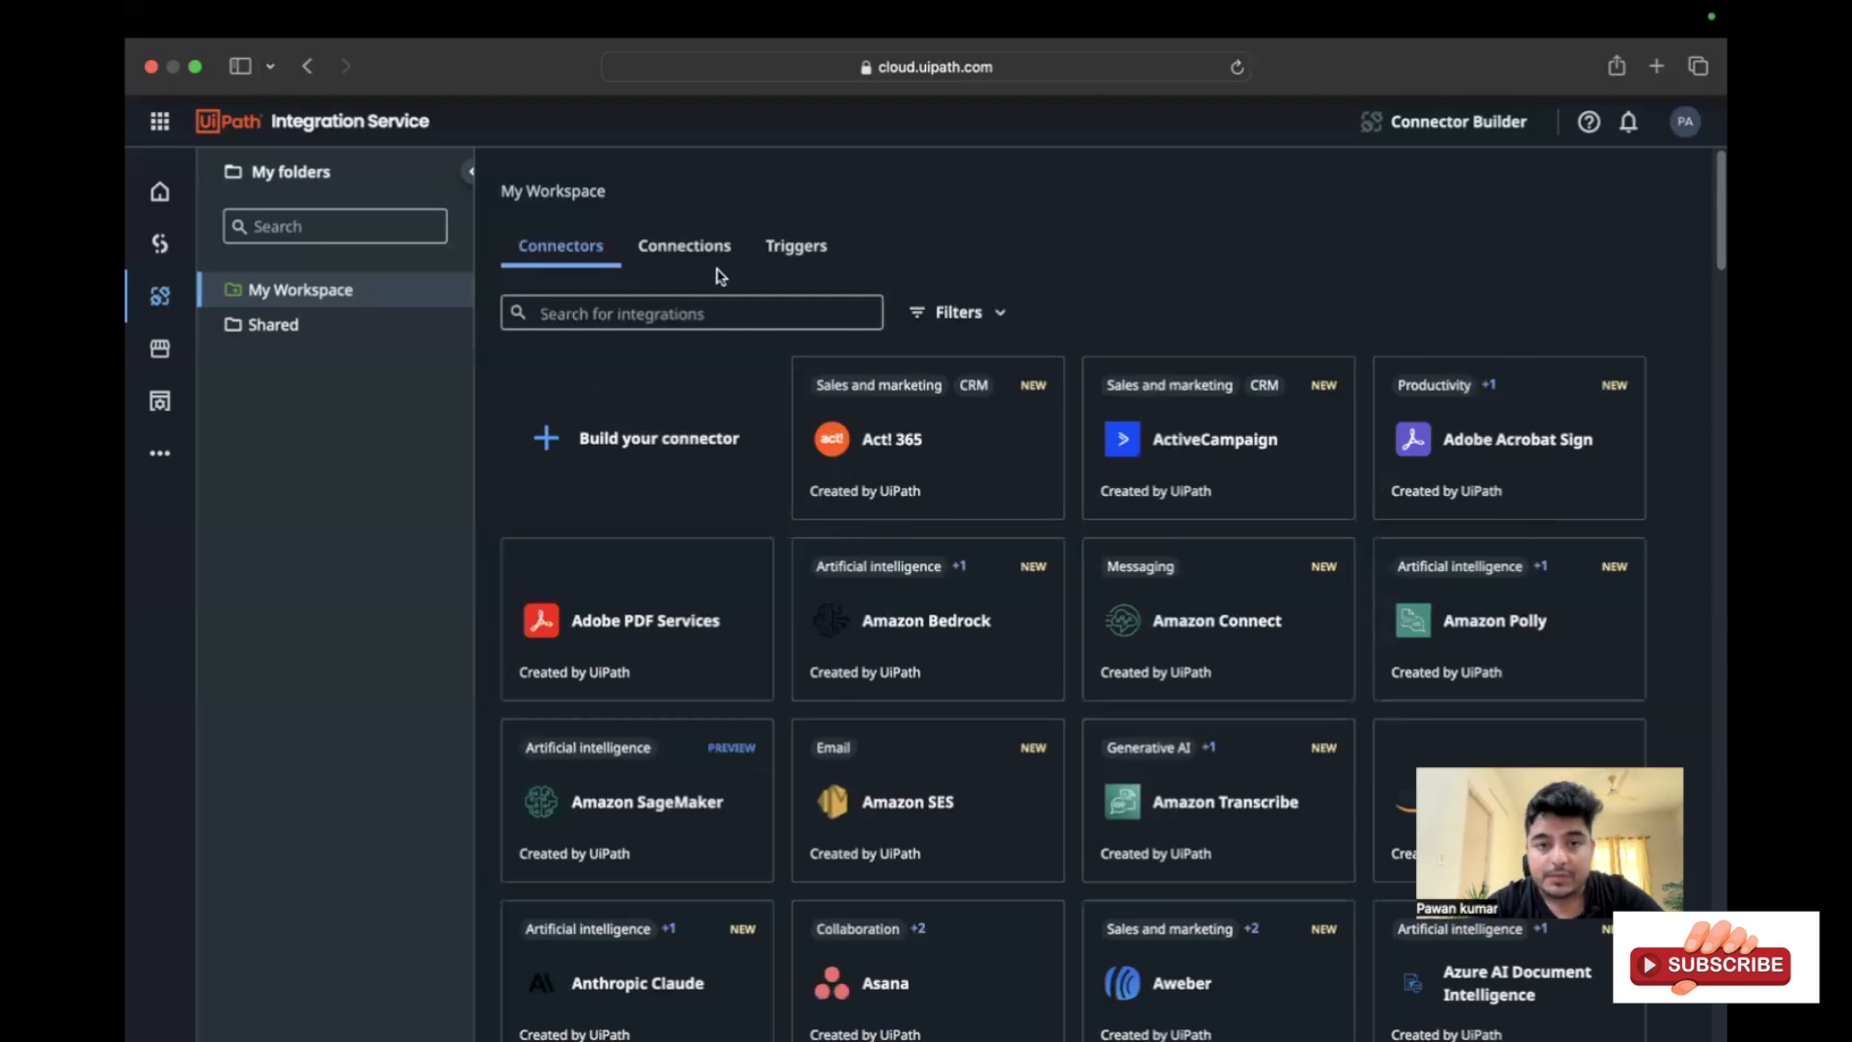
{"action": "left_click", "coordinate": [641, 309]}
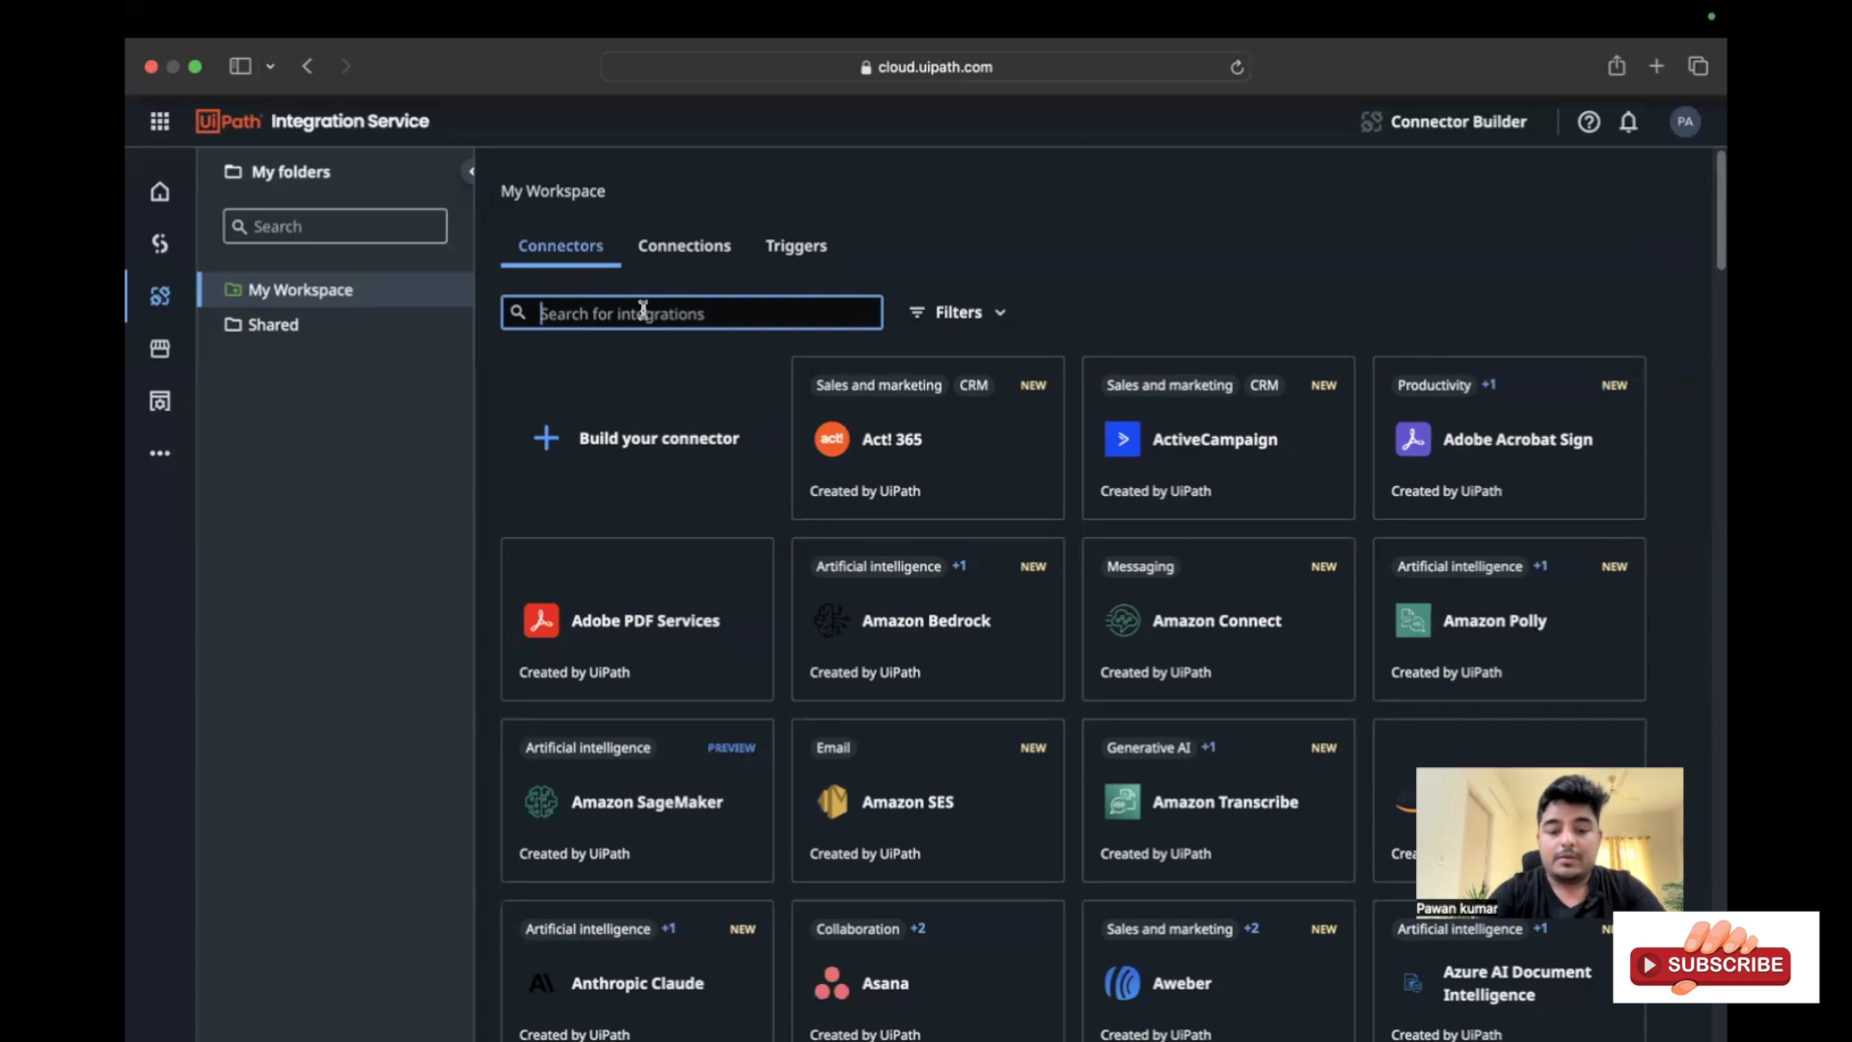
{"action": "type", "text": "Gen AI"}
{"action": "key", "text": "BackSpace"}
{"action": "key", "text": "BackSpace"}
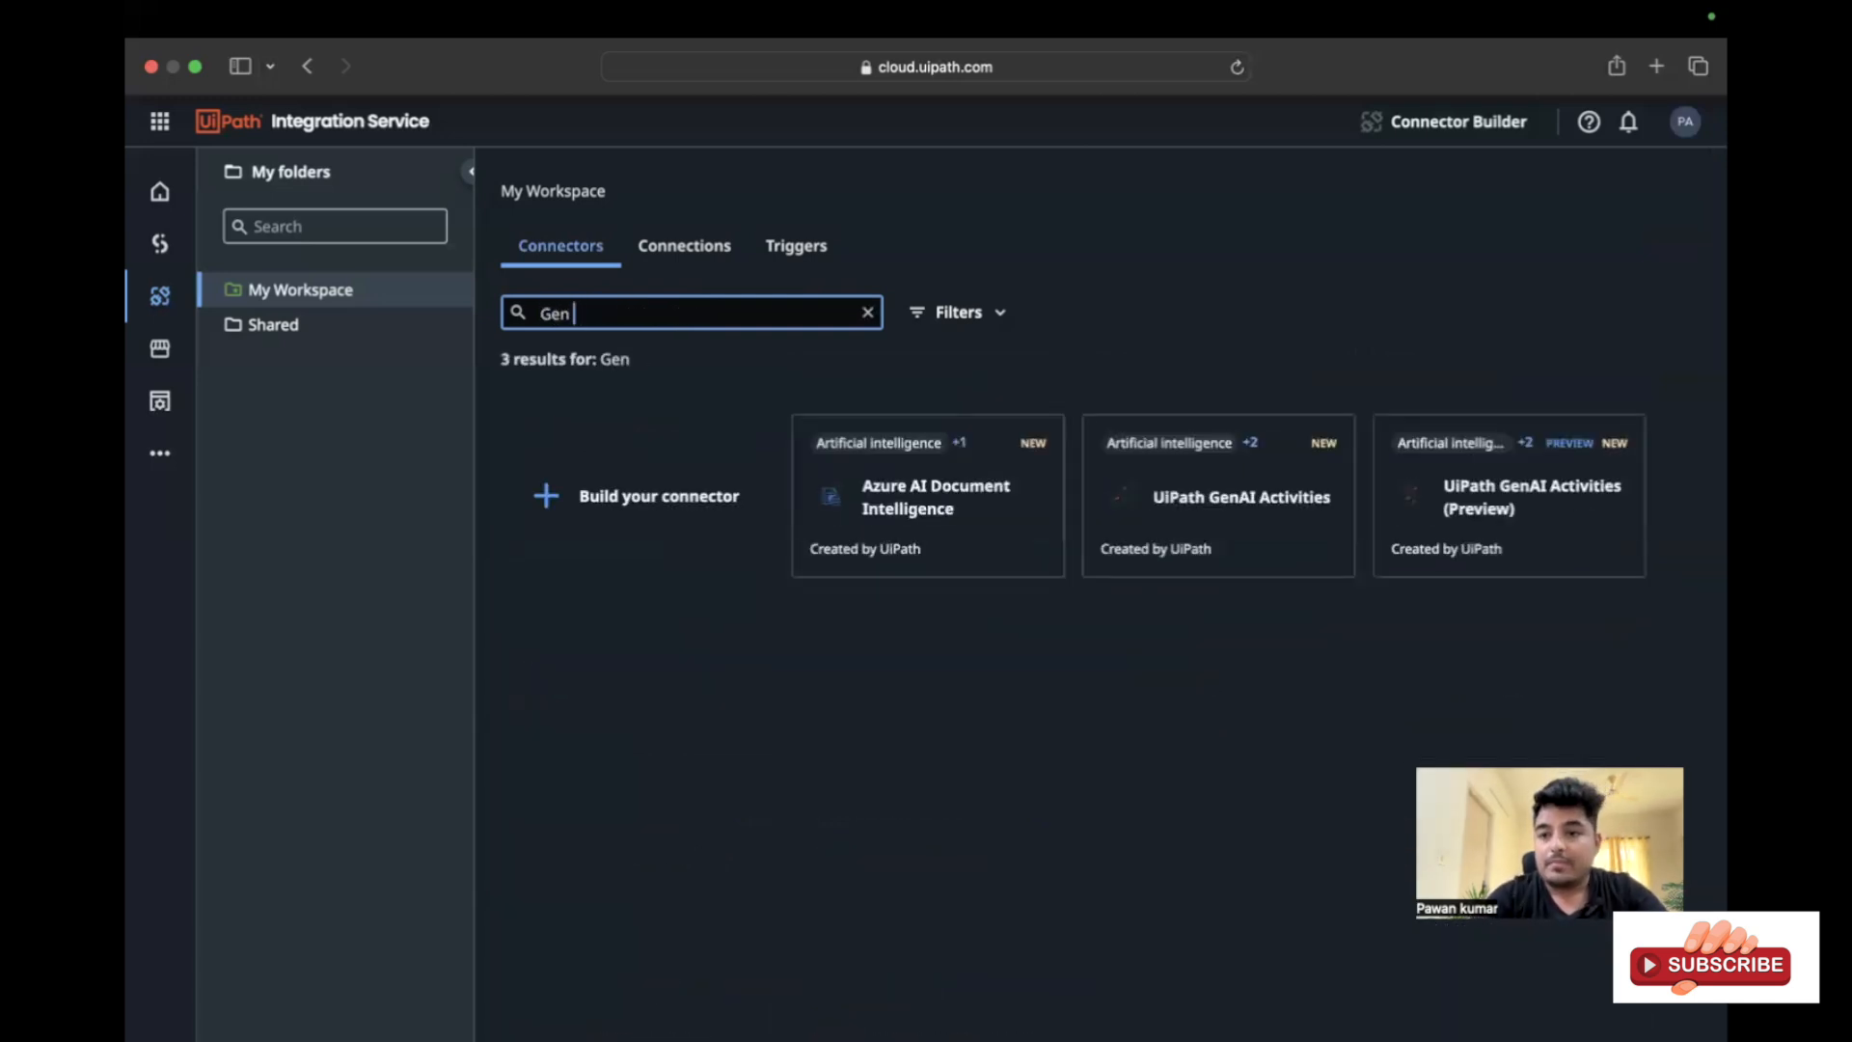
{"action": "left_click", "coordinate": [1510, 526]}
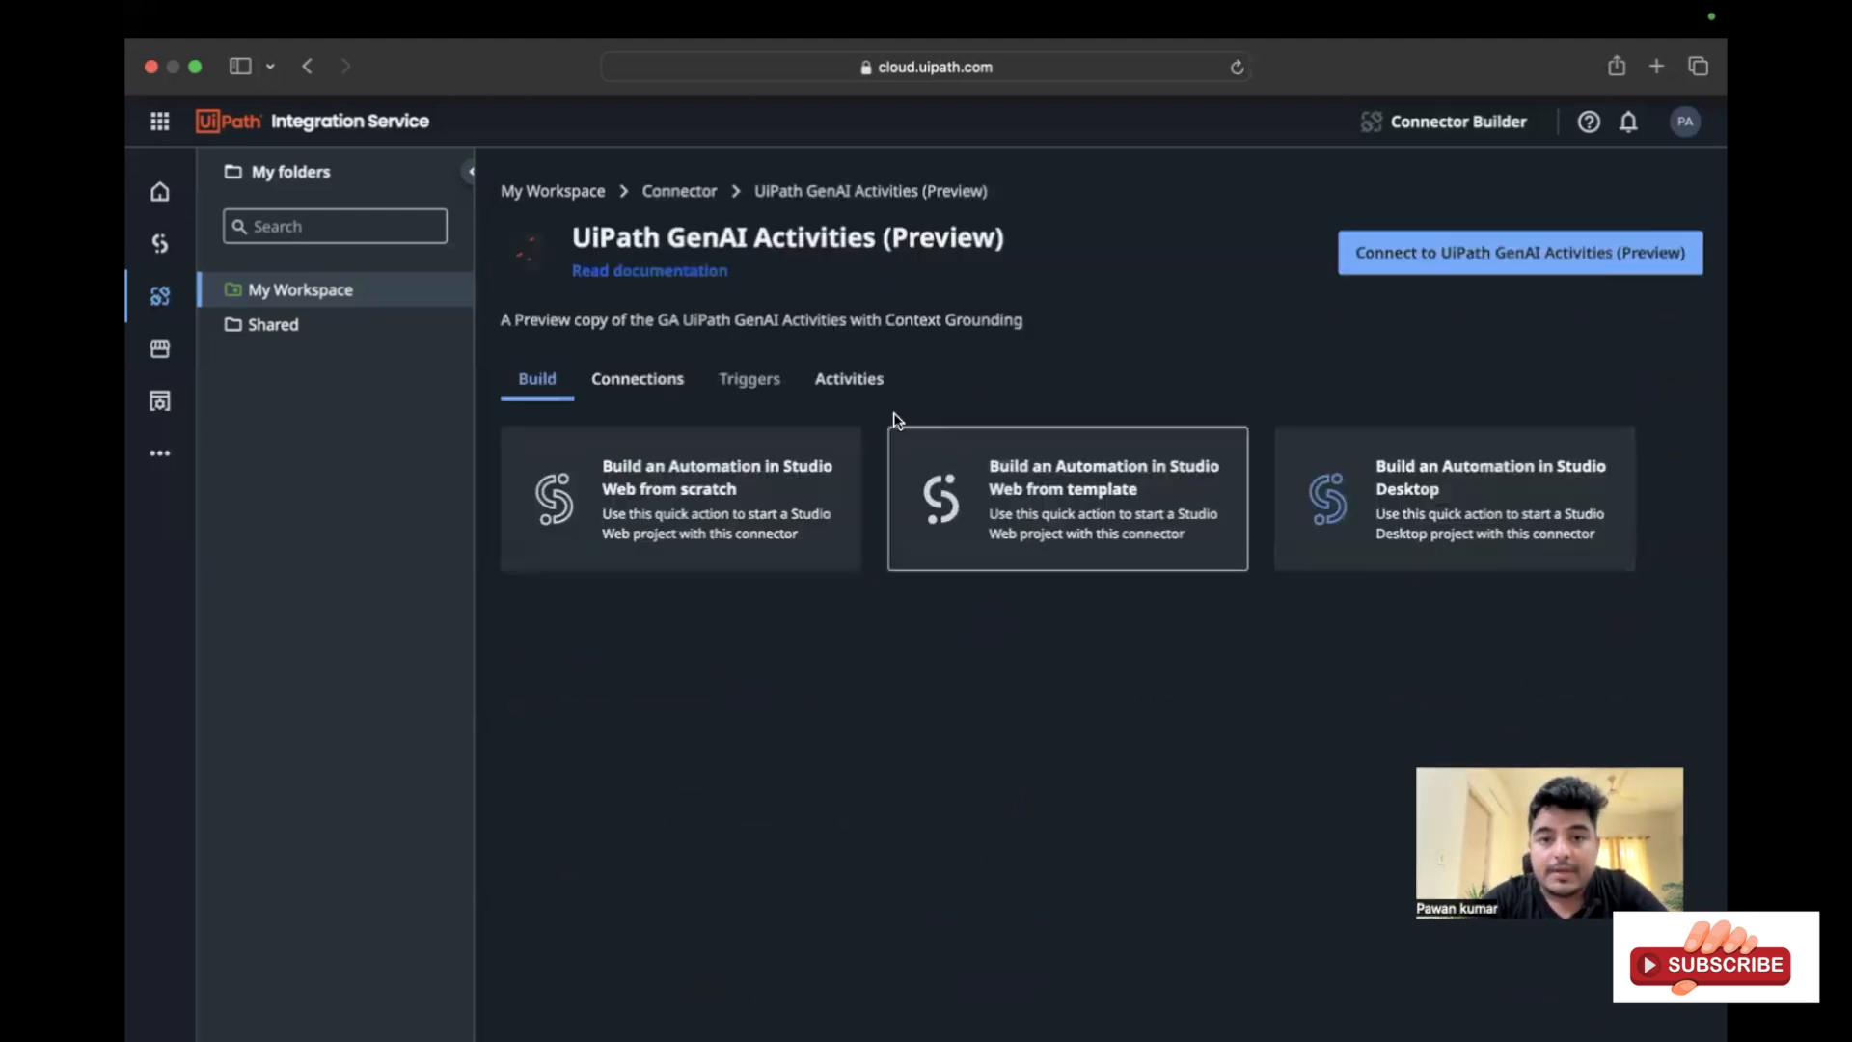
{"action": "left_click", "coordinate": [865, 394]}
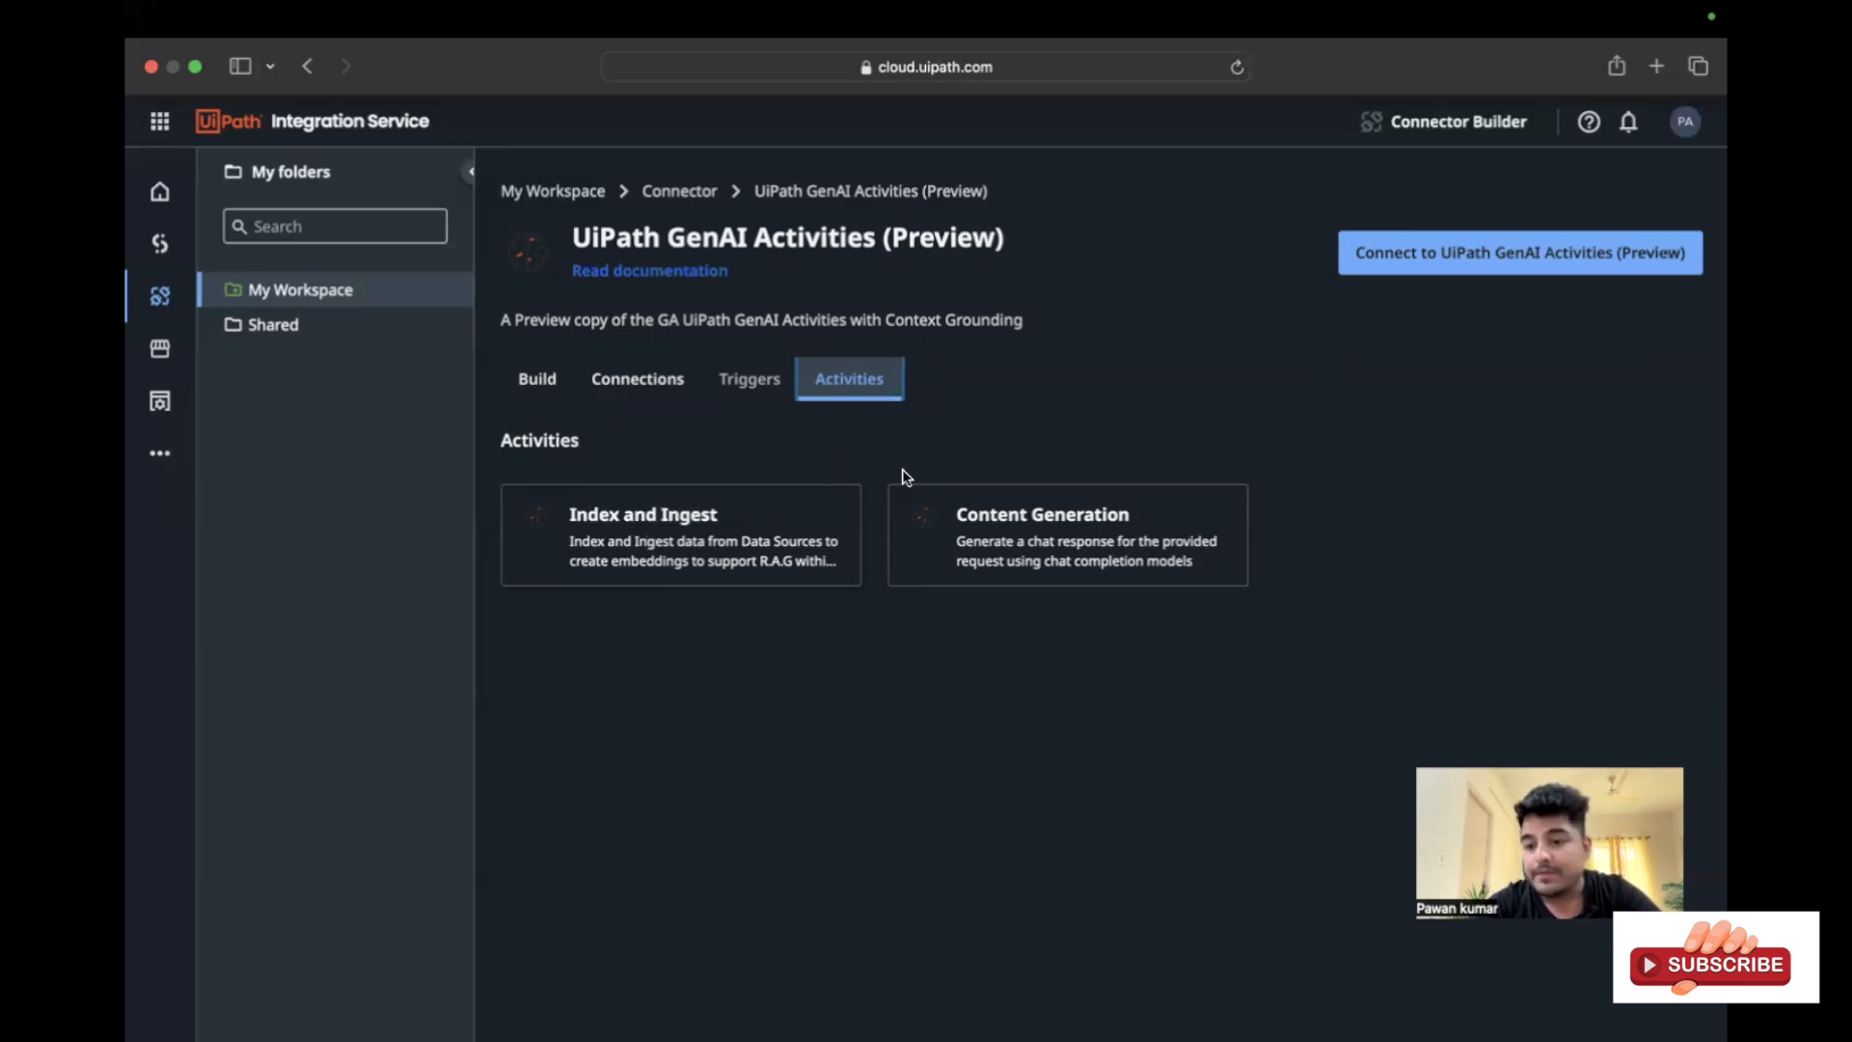
{"action": "left_click", "coordinate": [538, 381]}
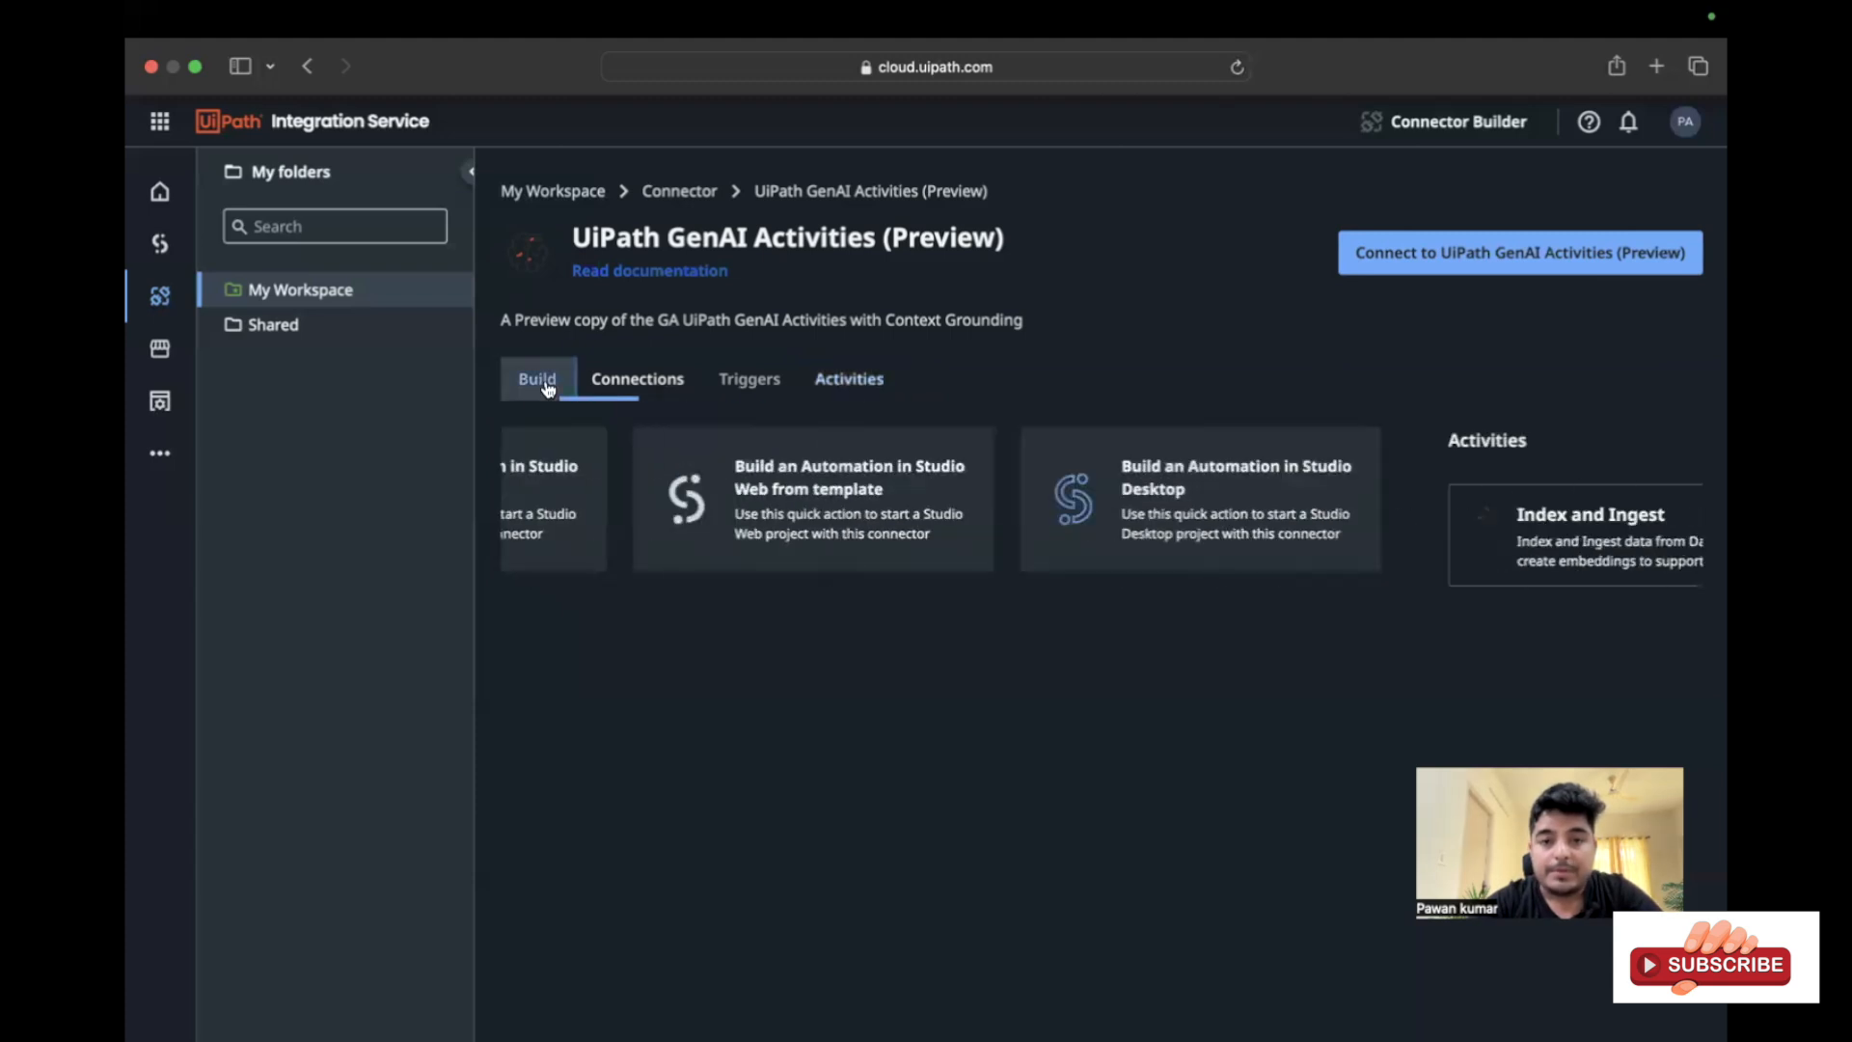
View the connections in My Workspace and the list of connectors offered for a new connection
{"action": "left_click", "coordinate": [687, 196]}
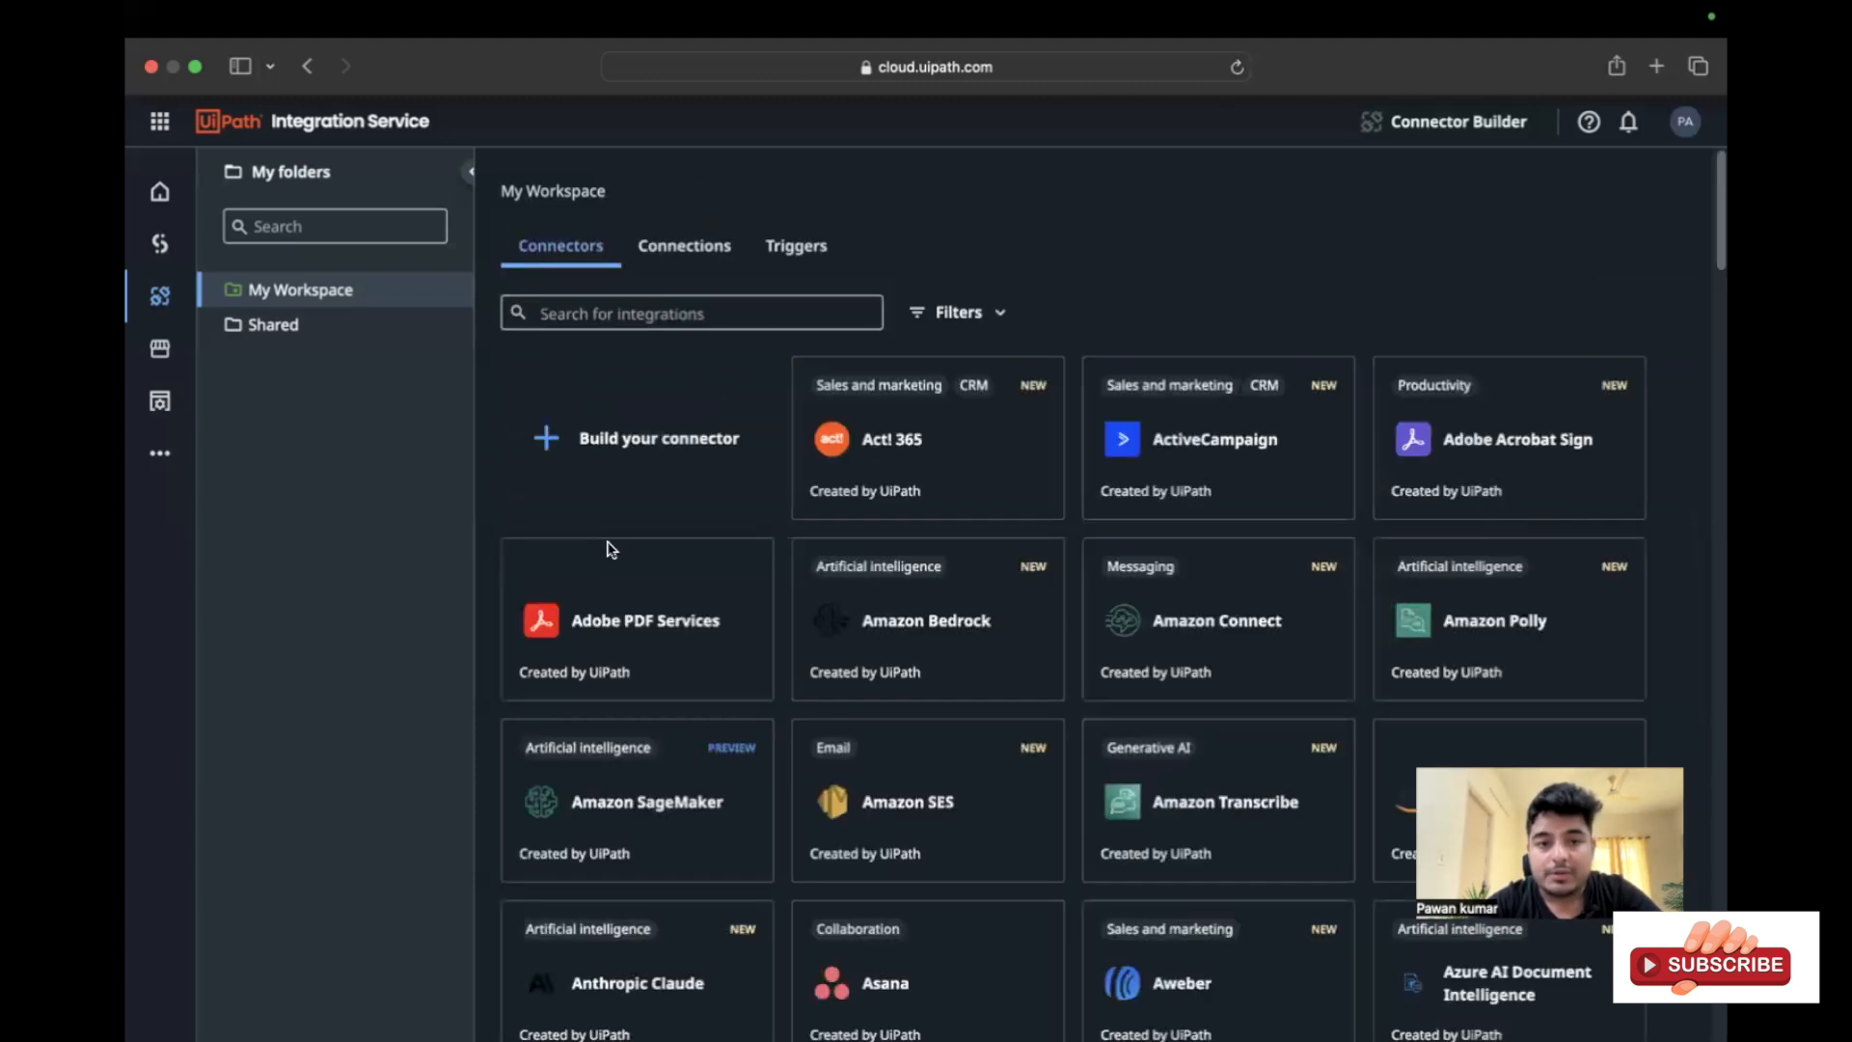
{"action": "left_click", "coordinate": [588, 317]}
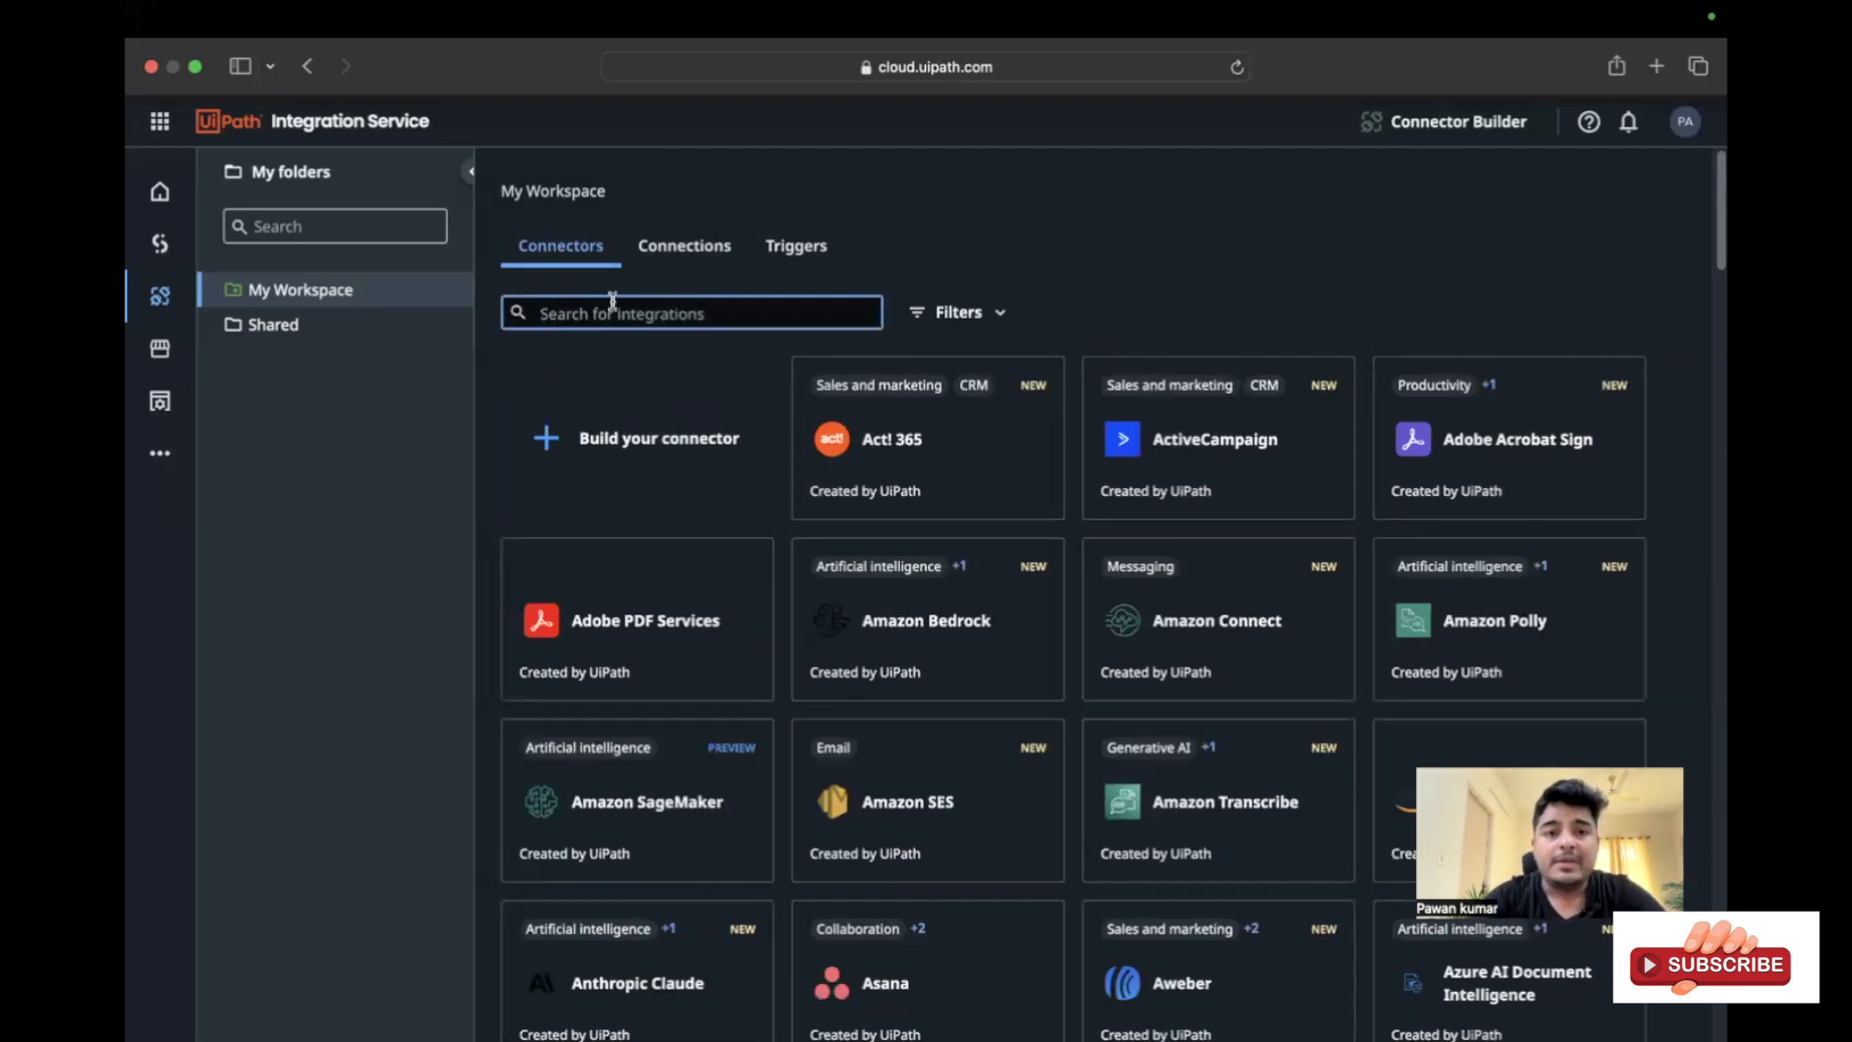
{"action": "left_click", "coordinate": [718, 265]}
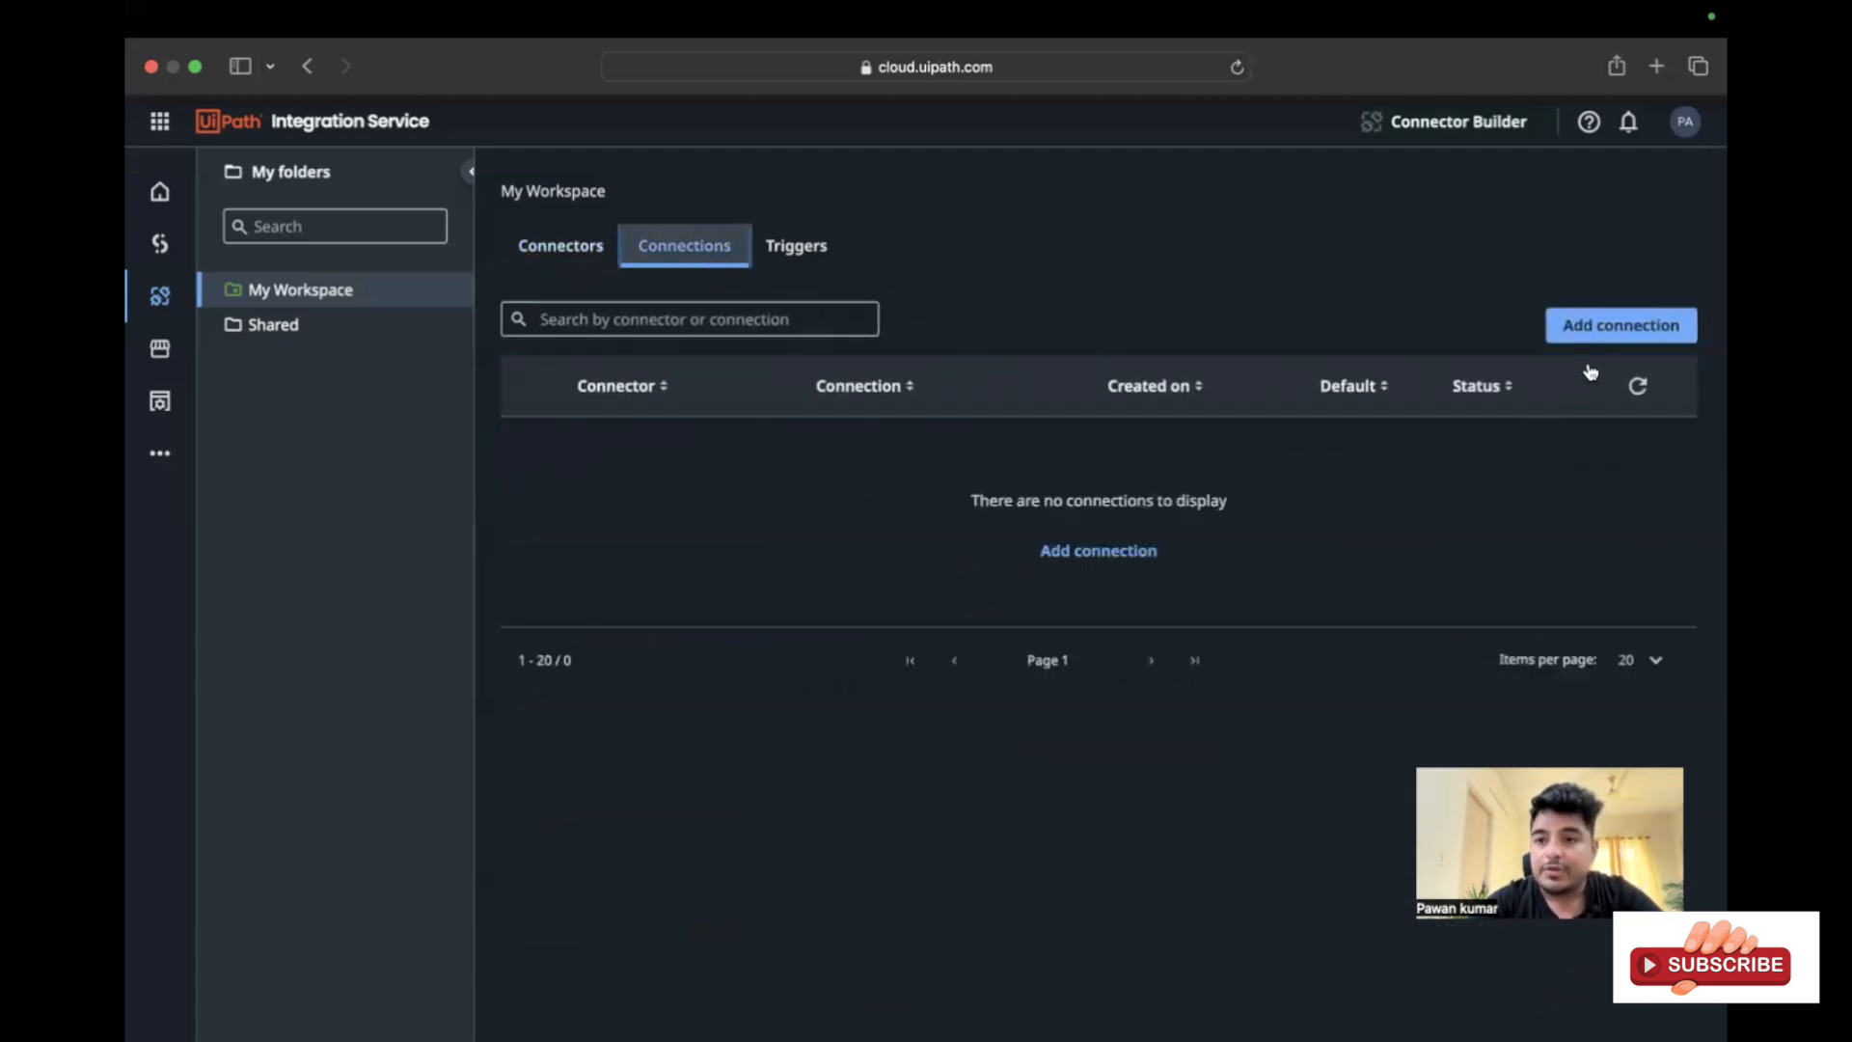
{"action": "left_click", "coordinate": [1585, 331]}
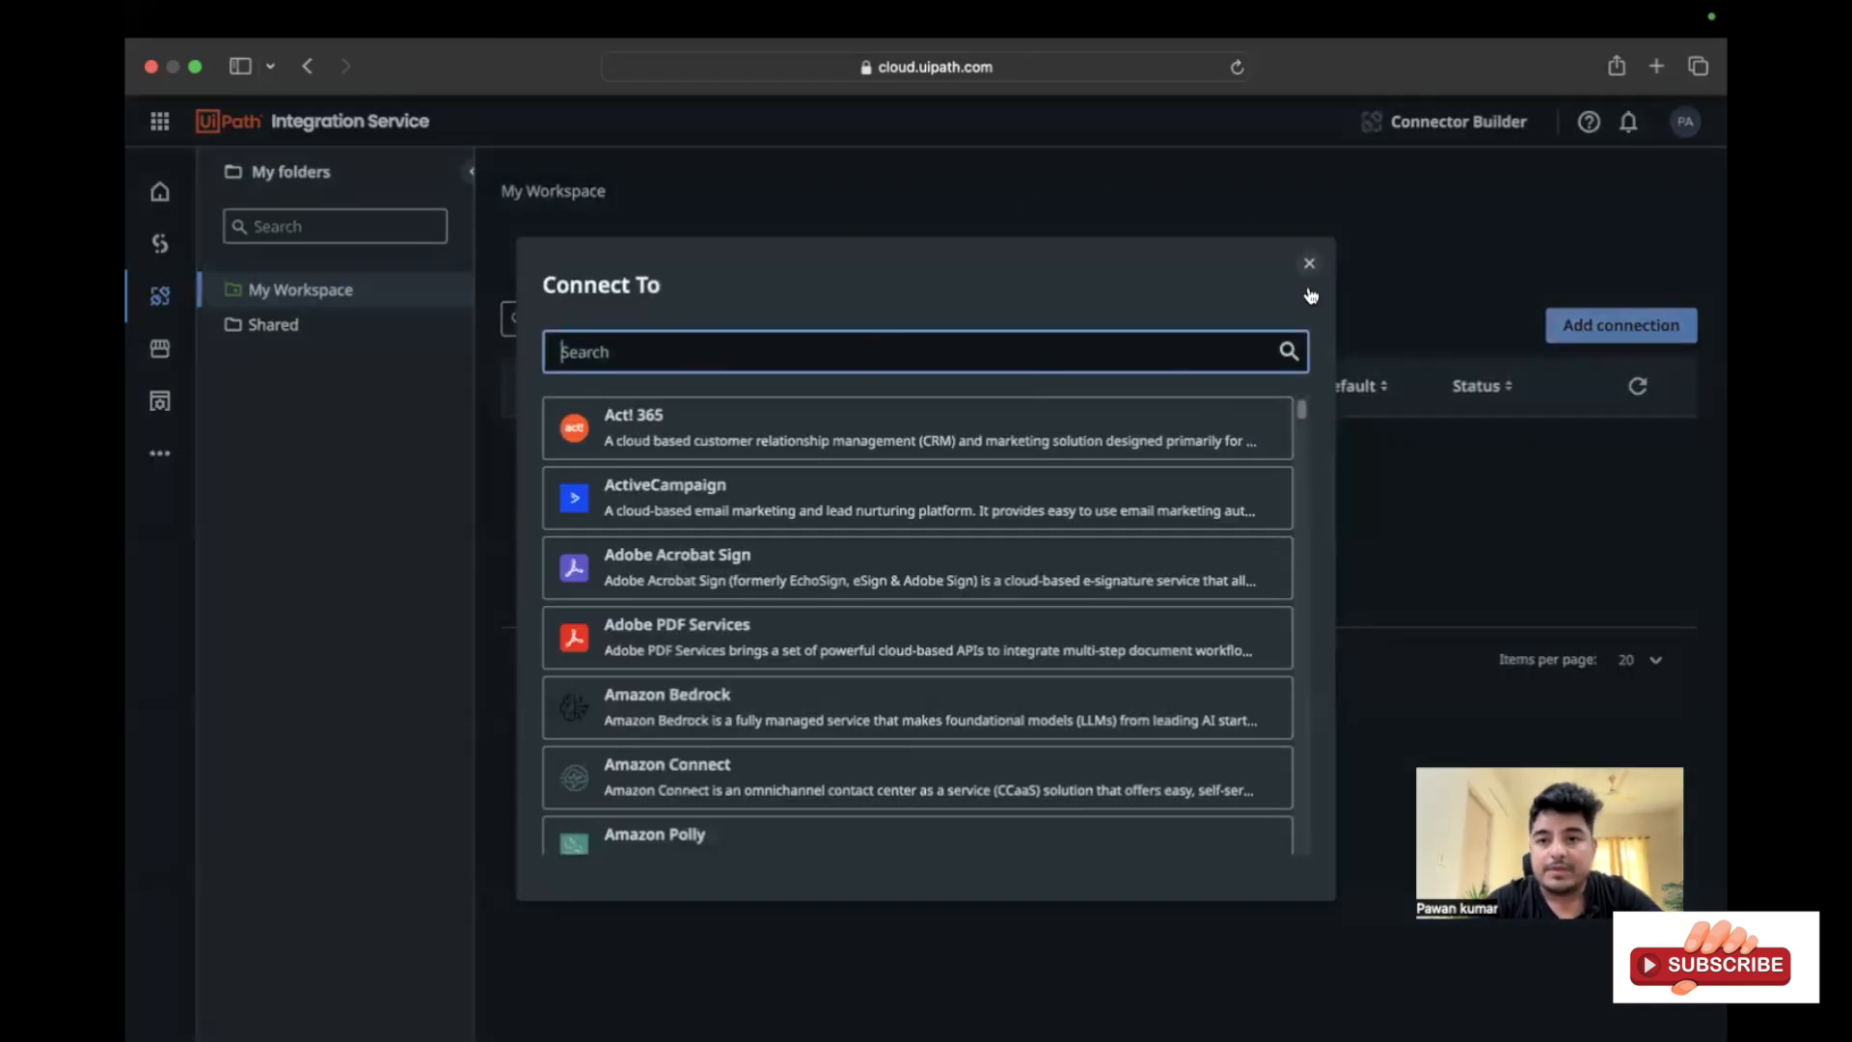
{"action": "left_click", "coordinate": [1309, 264]}
Find the UiPath GenAI Activities connector by searching for Gen and connect it to My Workspace
{"action": "left_click", "coordinate": [560, 253]}
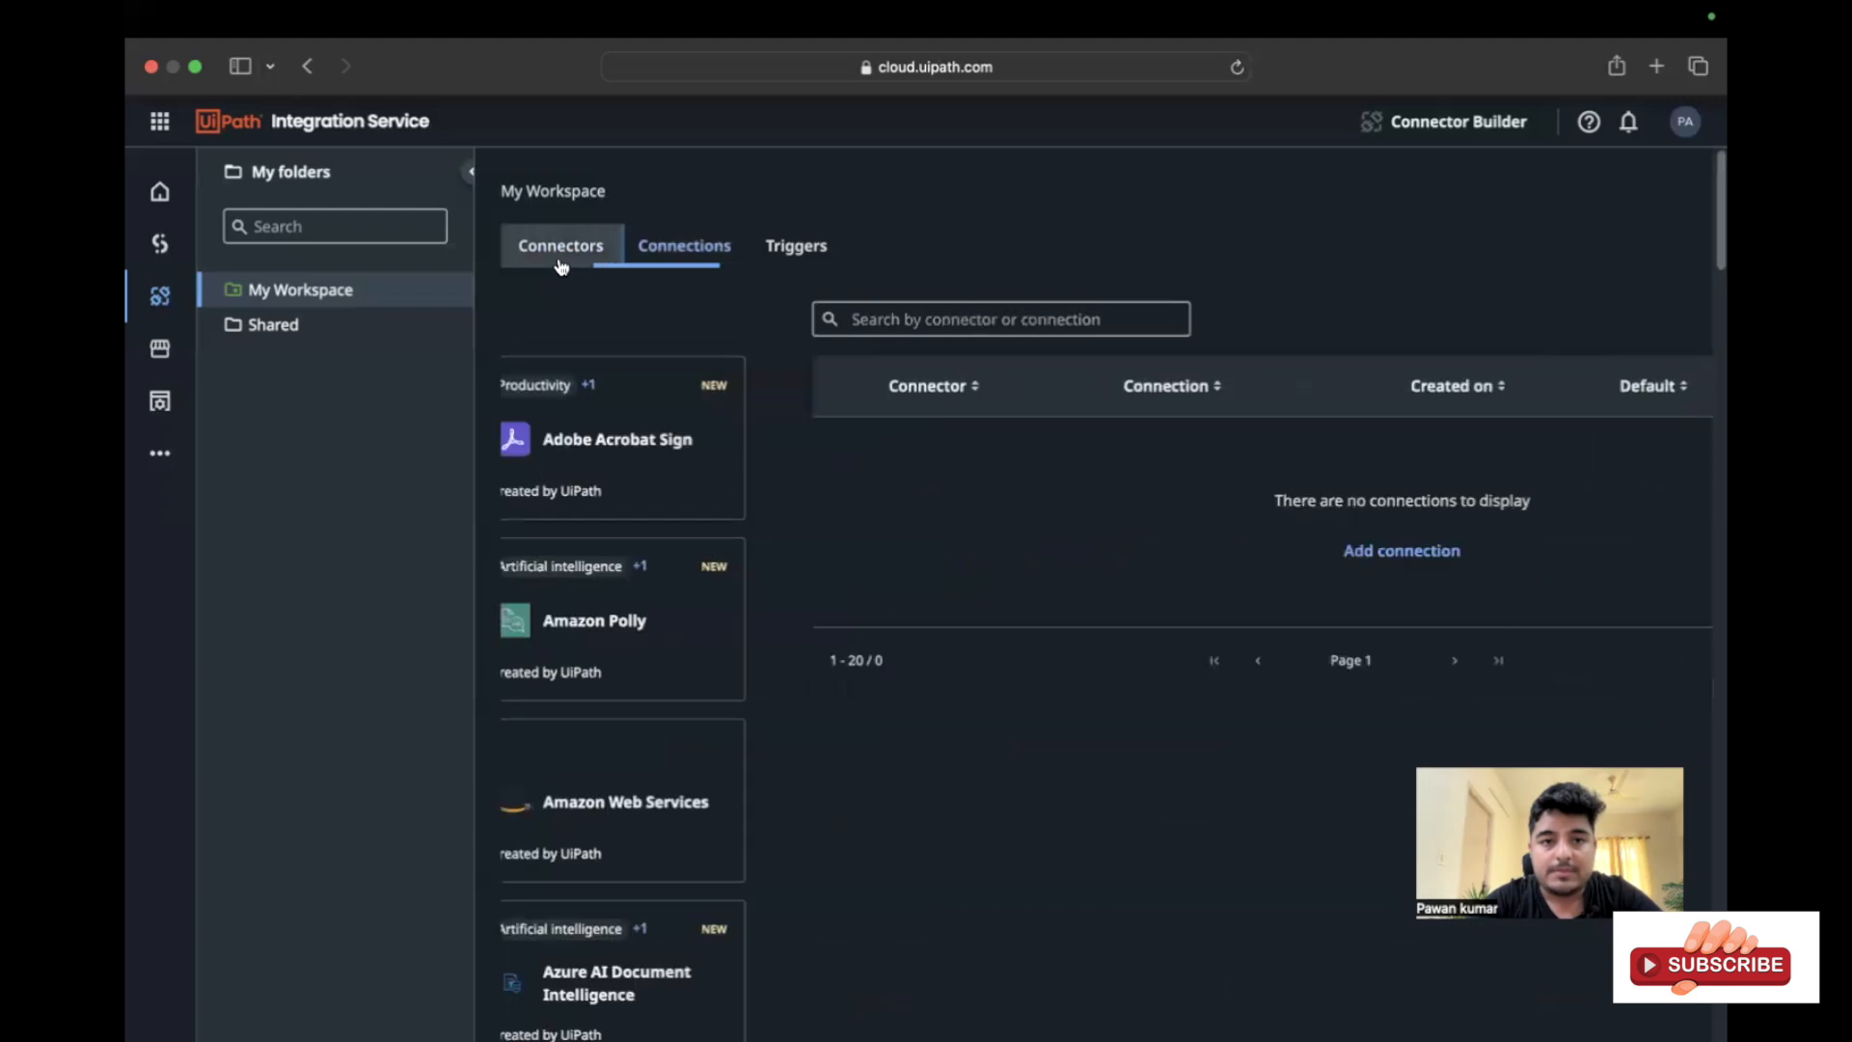
{"action": "left_click", "coordinate": [545, 313]}
{"action": "type", "text": "Gen"}
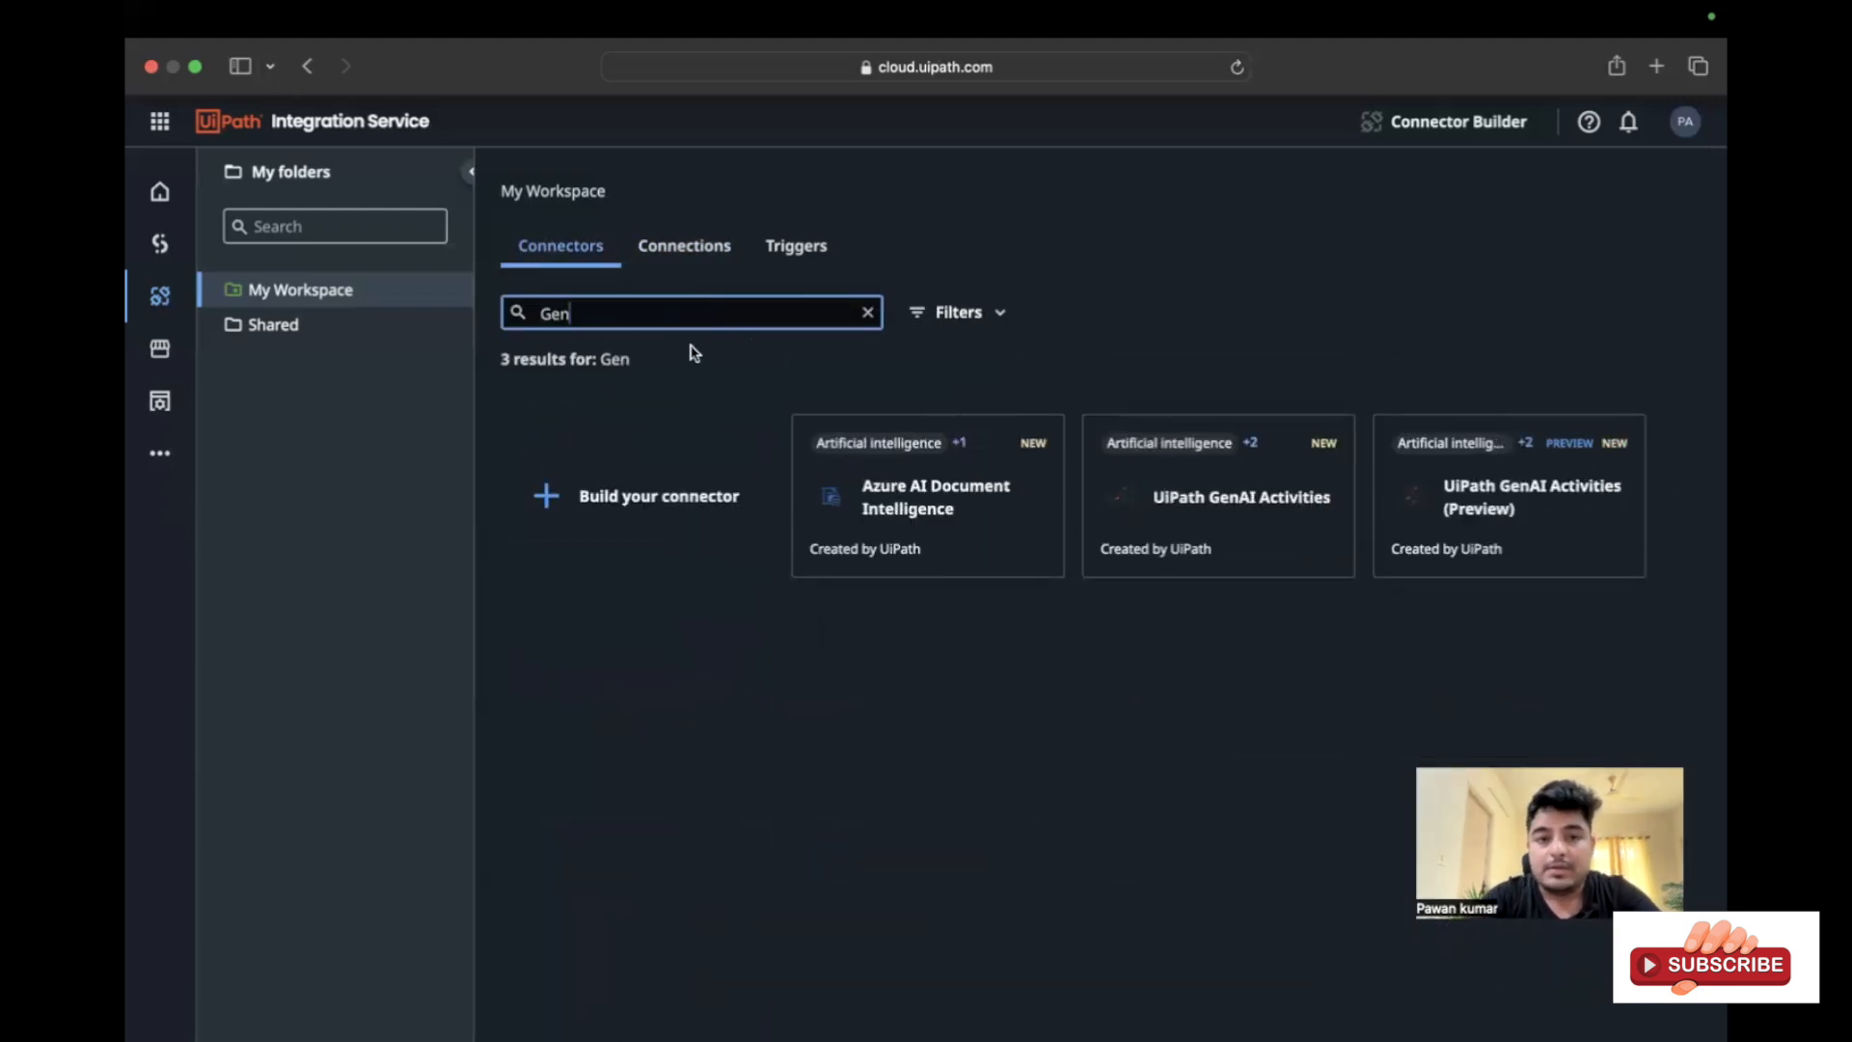
{"action": "left_click", "coordinate": [1201, 508]}
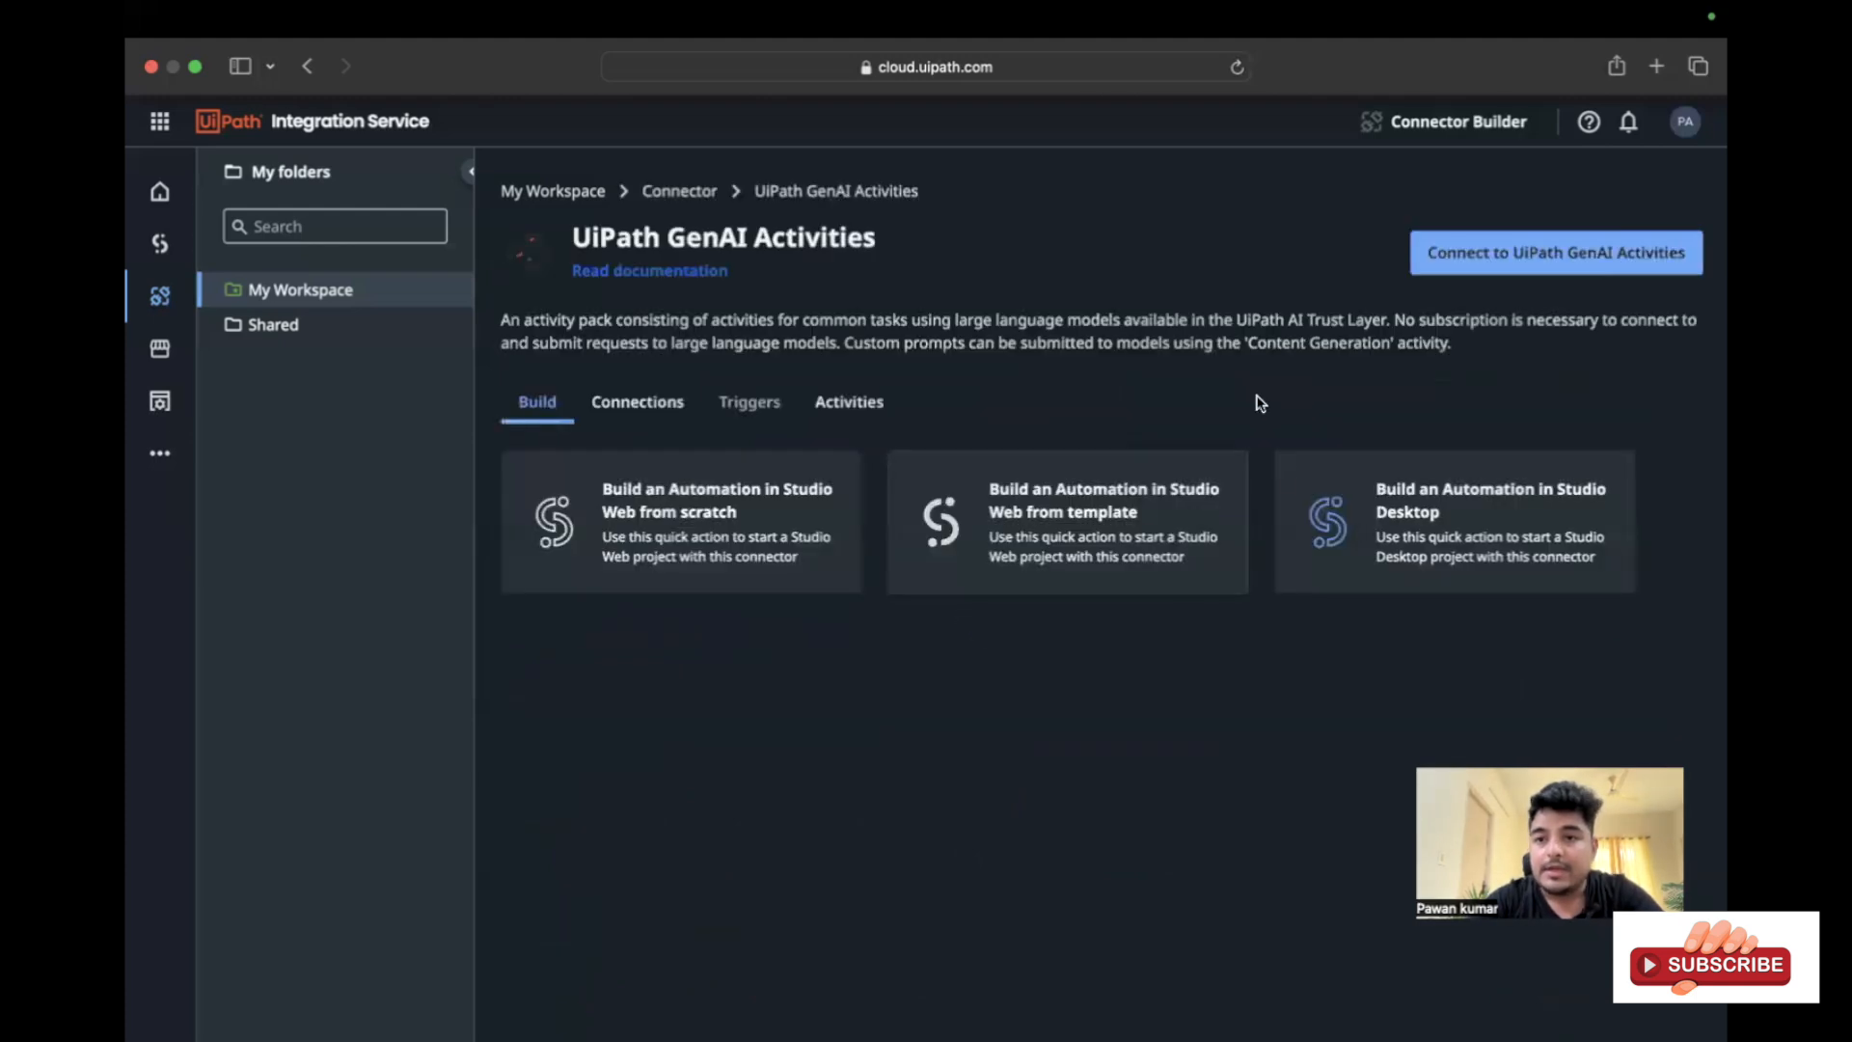
{"action": "left_click", "coordinate": [637, 401]}
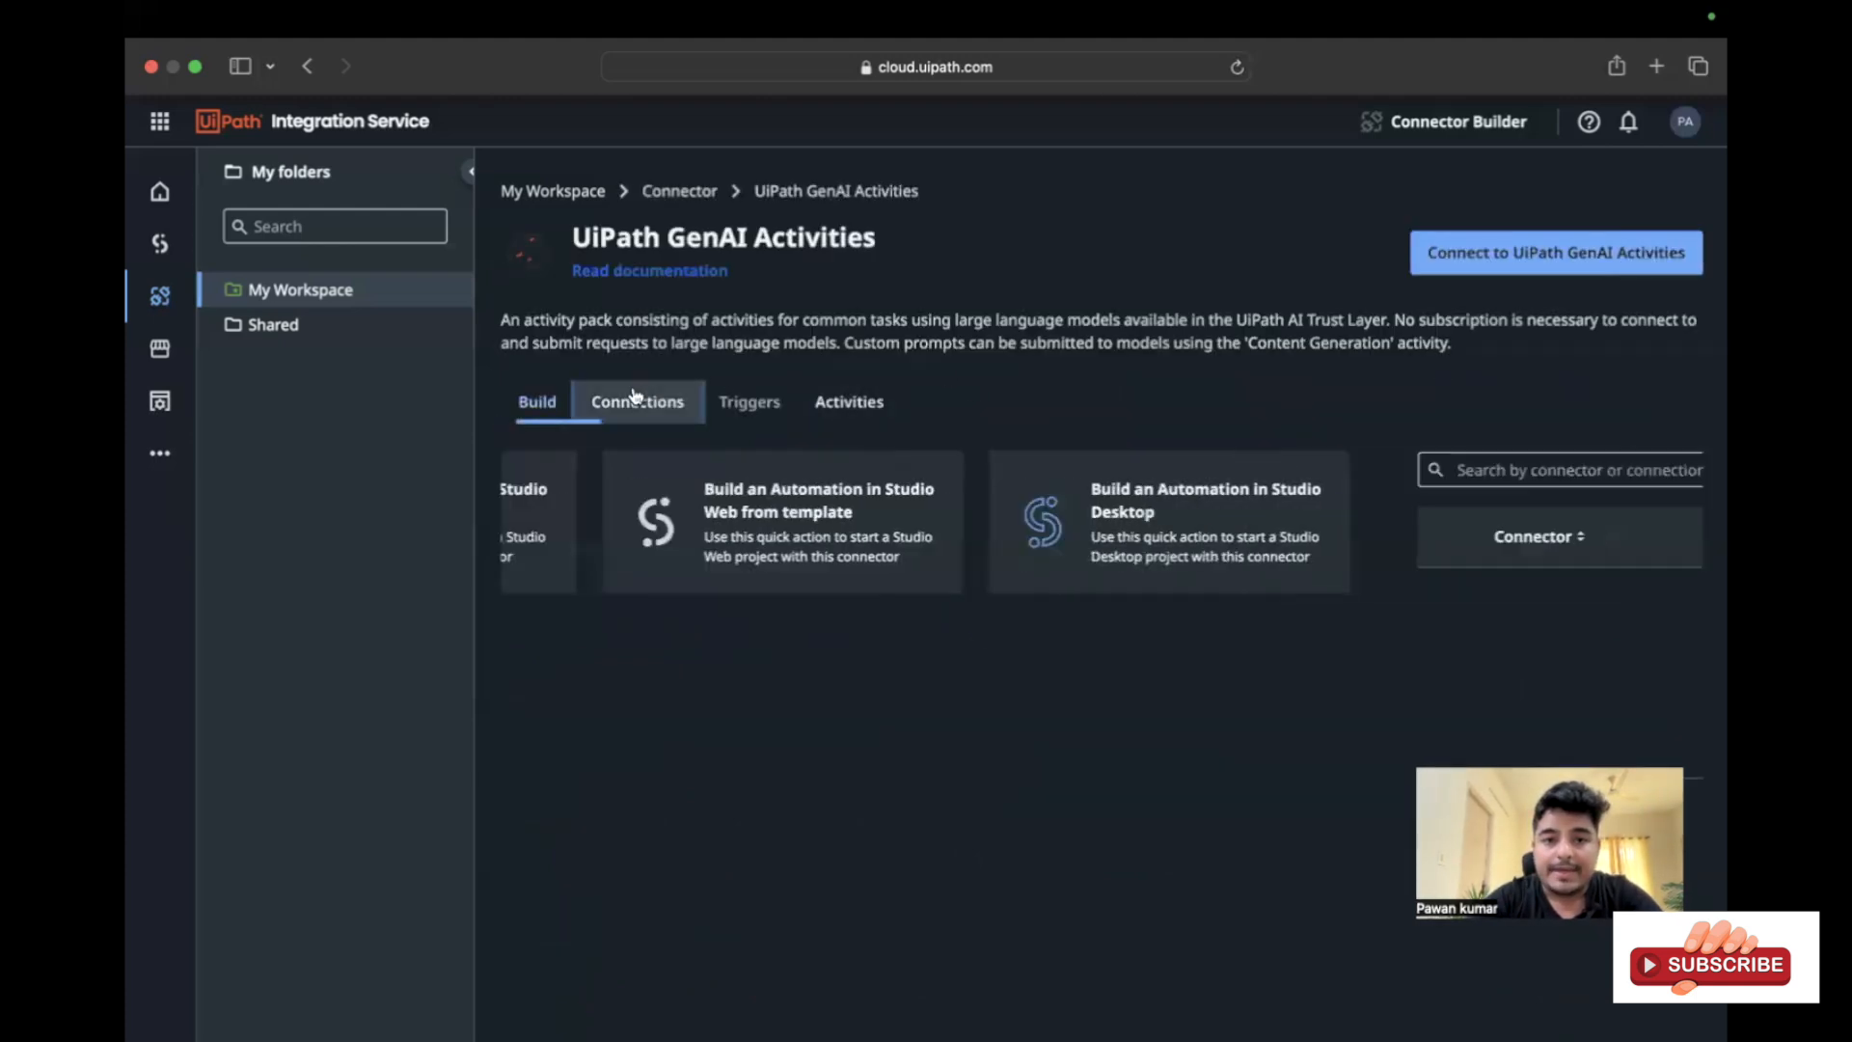
{"action": "left_click", "coordinate": [1486, 259]}
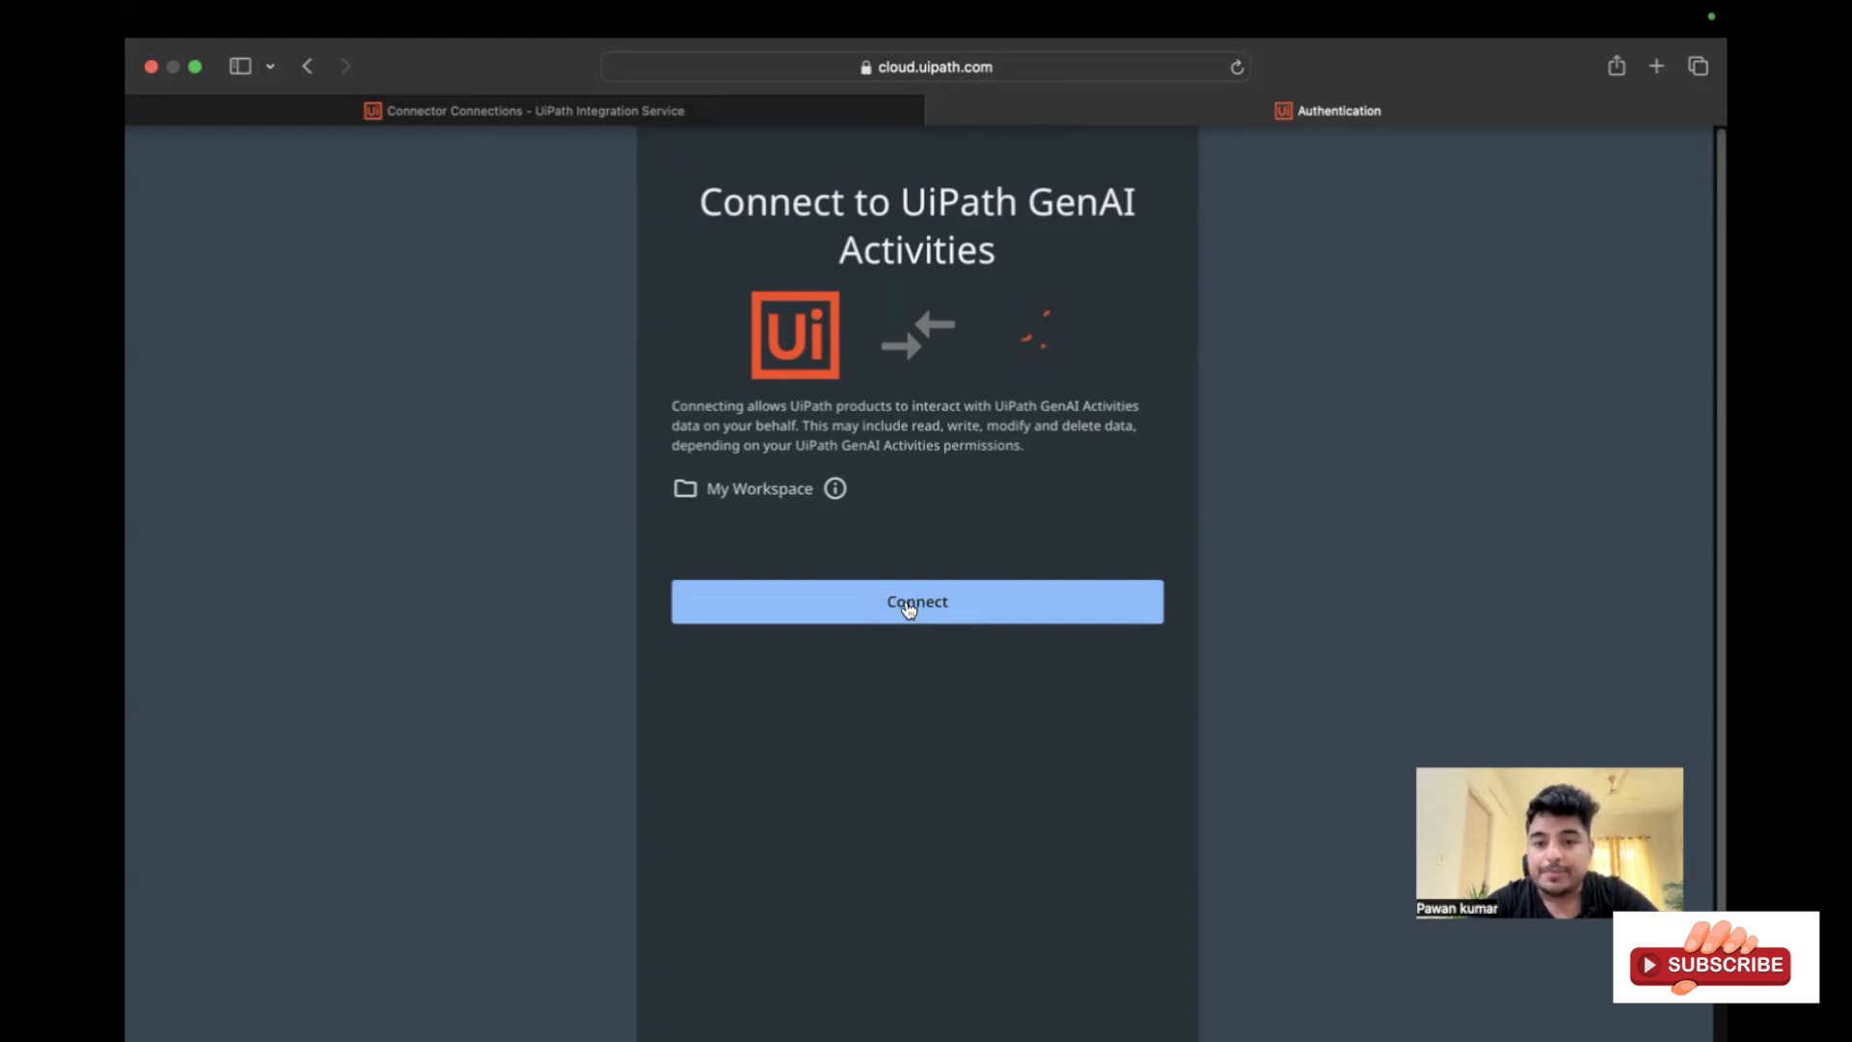
{"action": "left_click", "coordinate": [907, 603]}
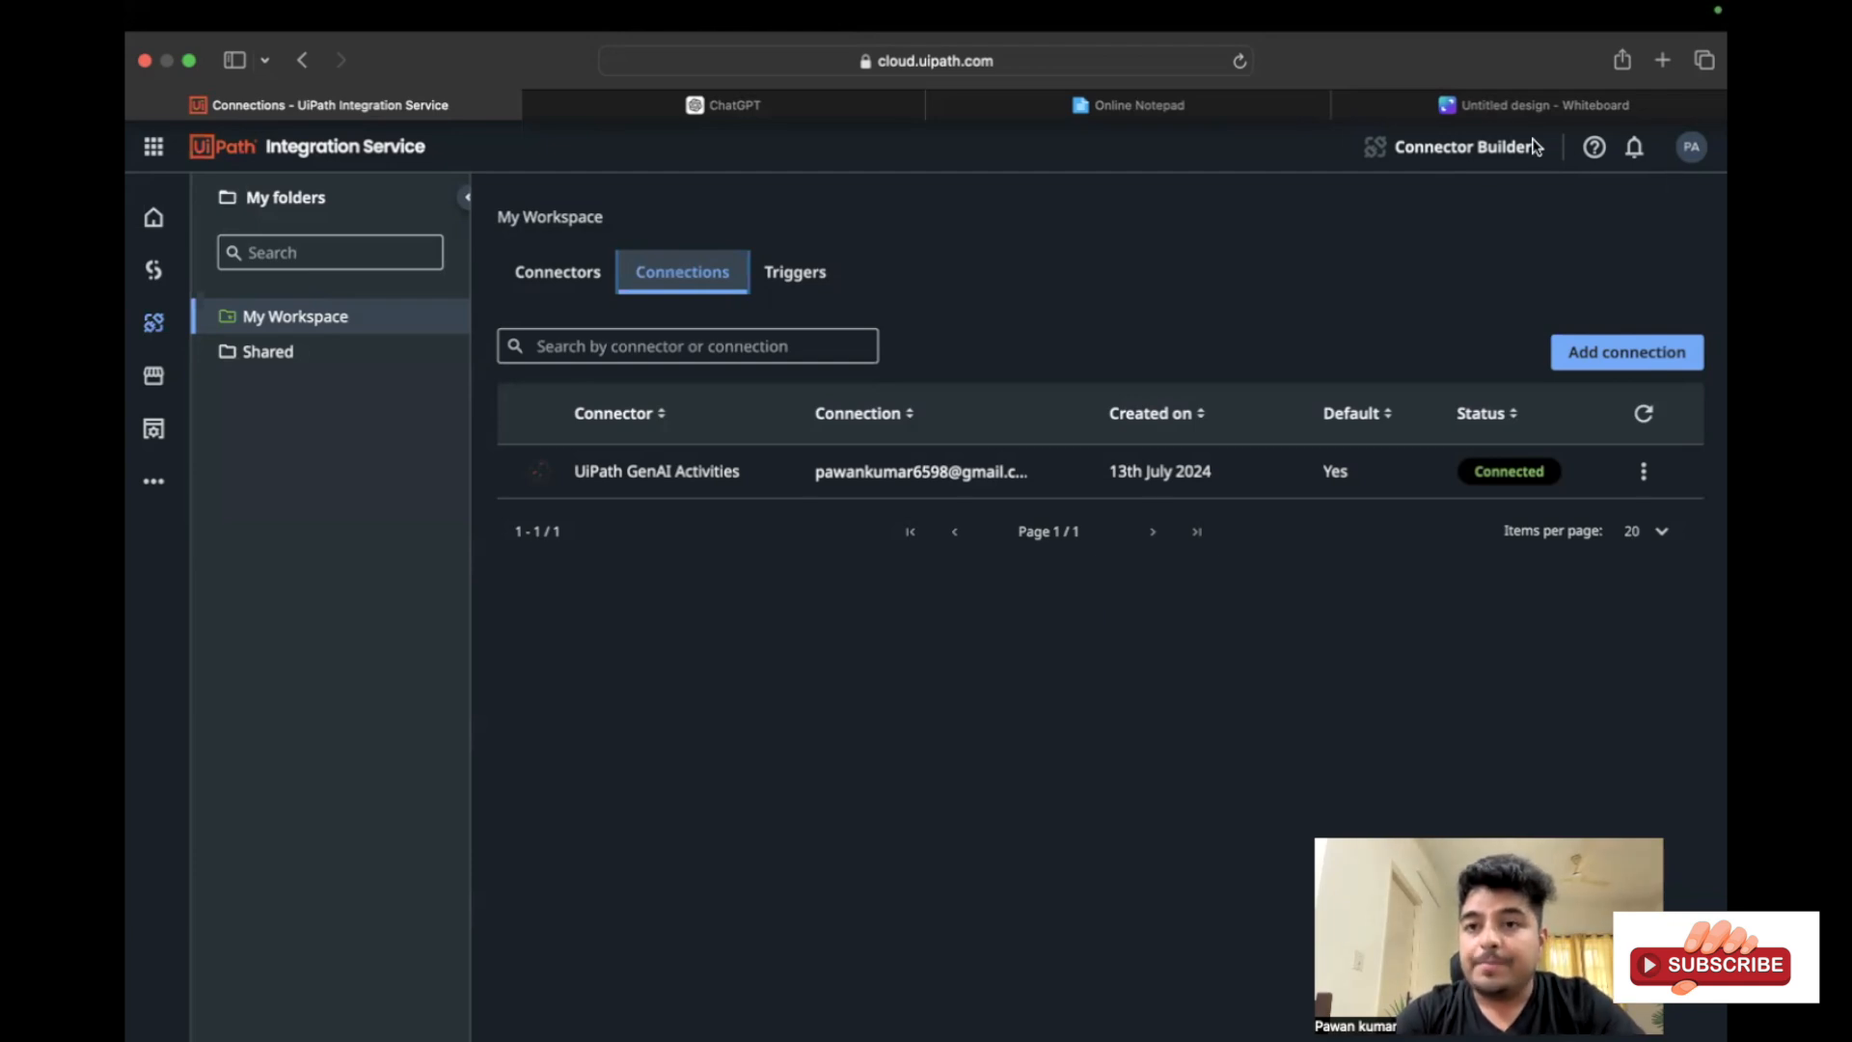
Switch to the Canva whiteboard and draw a two-branch diagram with underlined handwritten labels "Web" and "Studio desktop"
{"action": "left_click", "coordinate": [1500, 109]}
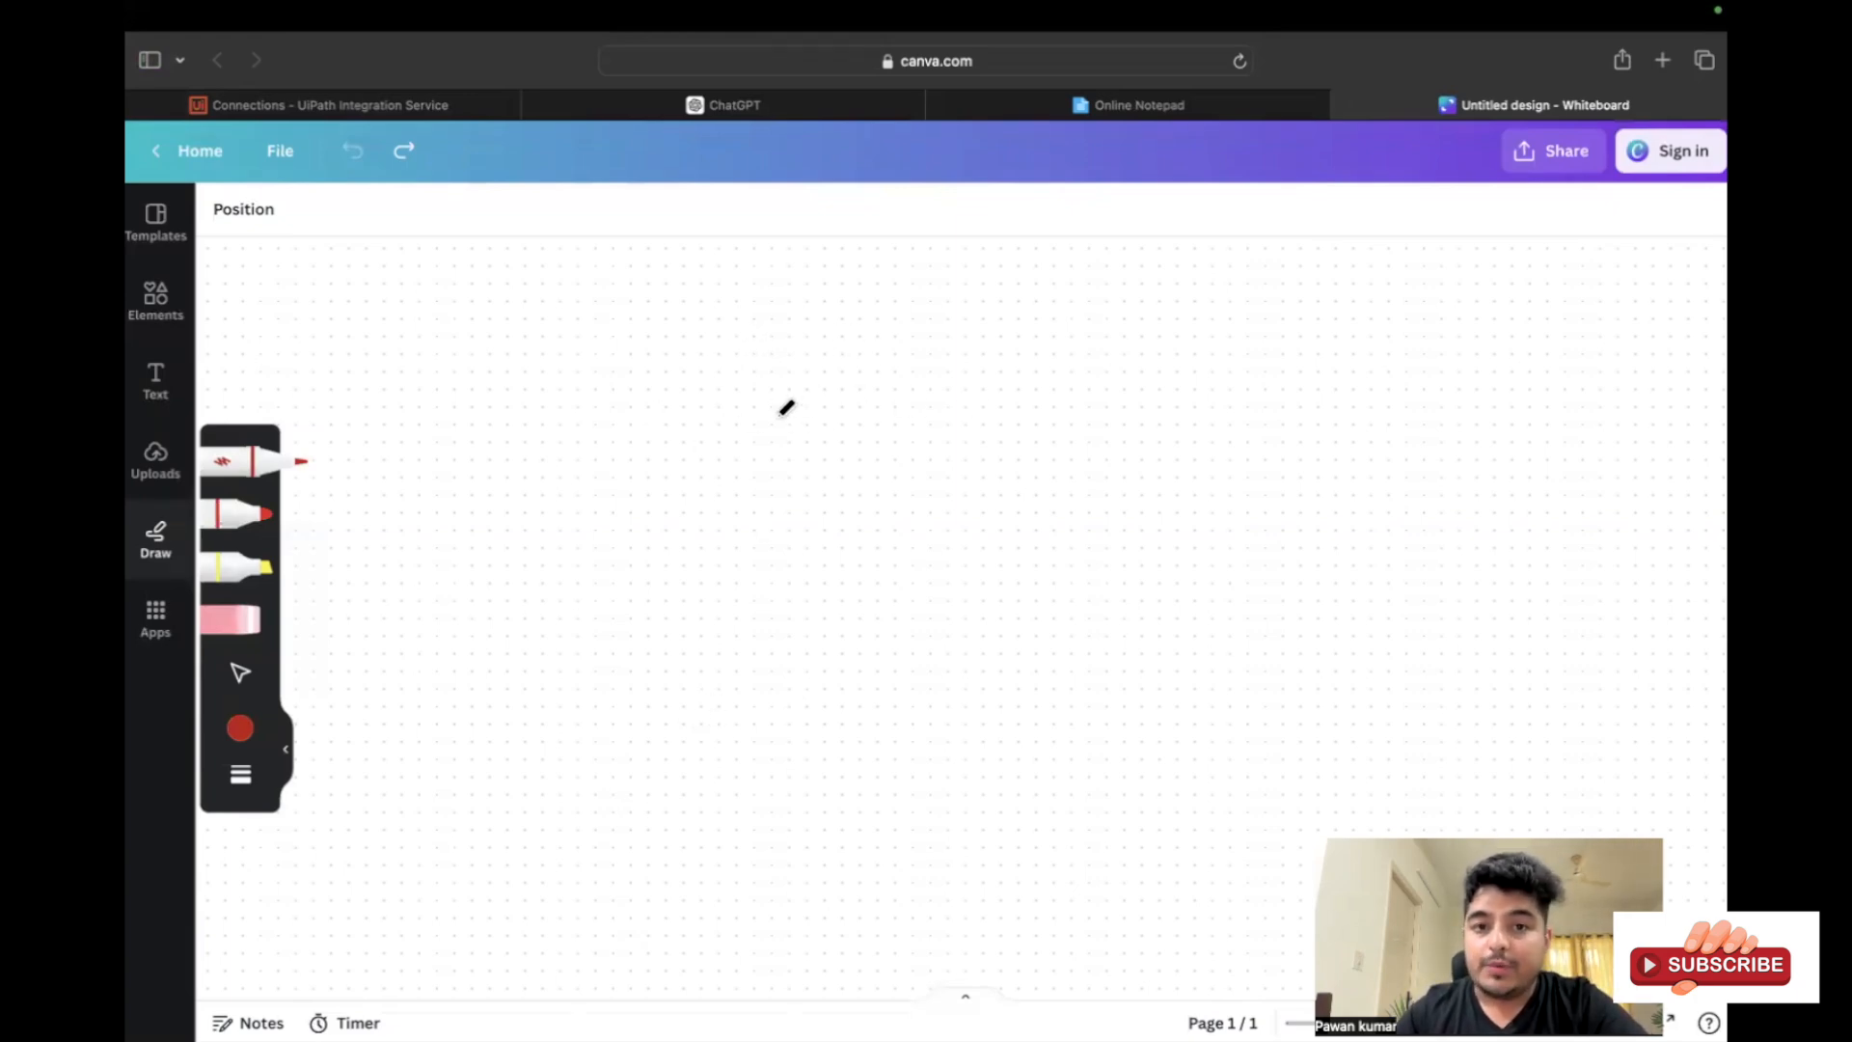
{"action": "mouse_move", "coordinate": [669, 434]}
{"action": "left_mouse_down"}
{"action": "mouse_move", "coordinate": [1109, 403]}
{"action": "mouse_move", "coordinate": [1132, 436]}
{"action": "mouse_move", "coordinate": [686, 462]}
{"action": "mouse_move", "coordinate": [722, 465]}
{"action": "left_mouse_up"}
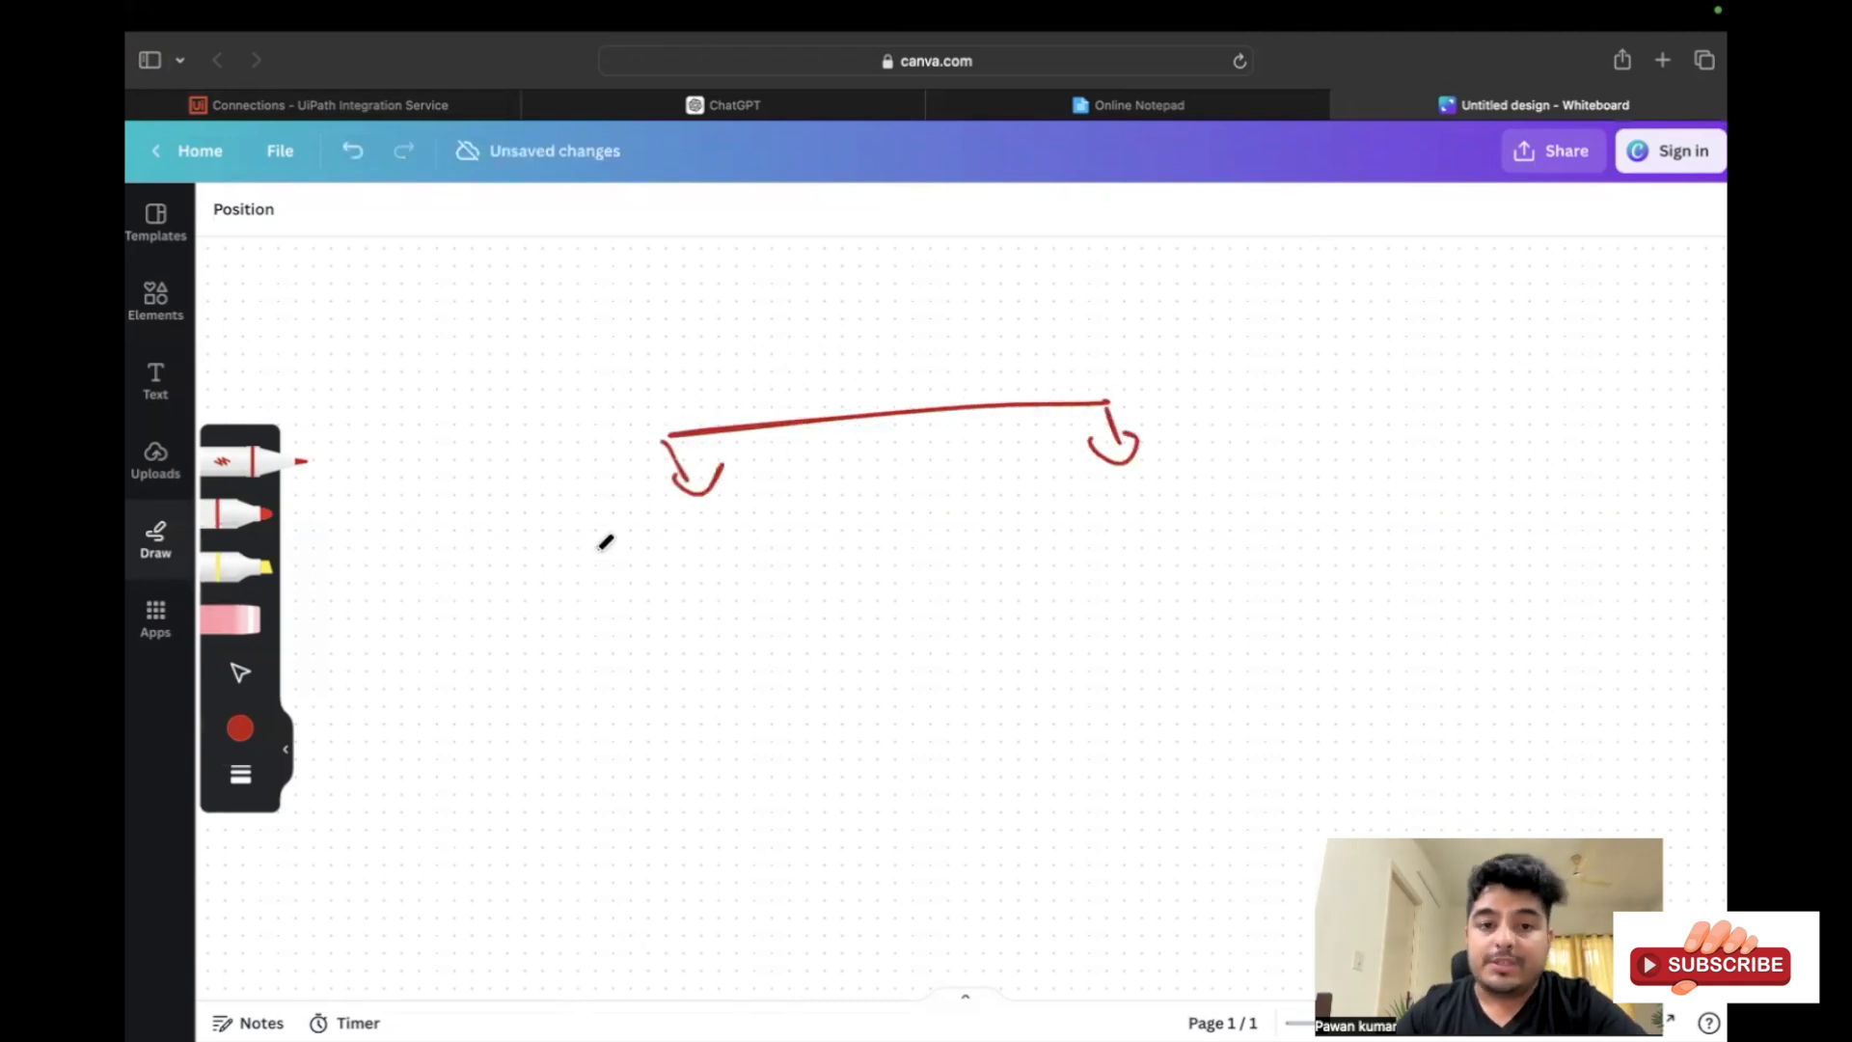
{"action": "mouse_move", "coordinate": [591, 542]}
{"action": "left_mouse_down"}
{"action": "mouse_move", "coordinate": [617, 566]}
{"action": "mouse_move", "coordinate": [662, 537]}
{"action": "mouse_move", "coordinate": [770, 545]}
{"action": "left_mouse_up"}
{"action": "mouse_move", "coordinate": [1090, 506]}
{"action": "left_mouse_down"}
{"action": "mouse_move", "coordinate": [1098, 535]}
{"action": "mouse_move", "coordinate": [1190, 466]}
{"action": "mouse_move", "coordinate": [1215, 487]}
{"action": "mouse_move", "coordinate": [1306, 430]}
{"action": "mouse_move", "coordinate": [1439, 409]}
{"action": "left_mouse_up"}
{"action": "left_click_drag", "start_coordinate": [1350, 472], "coordinate": [1472, 431]}
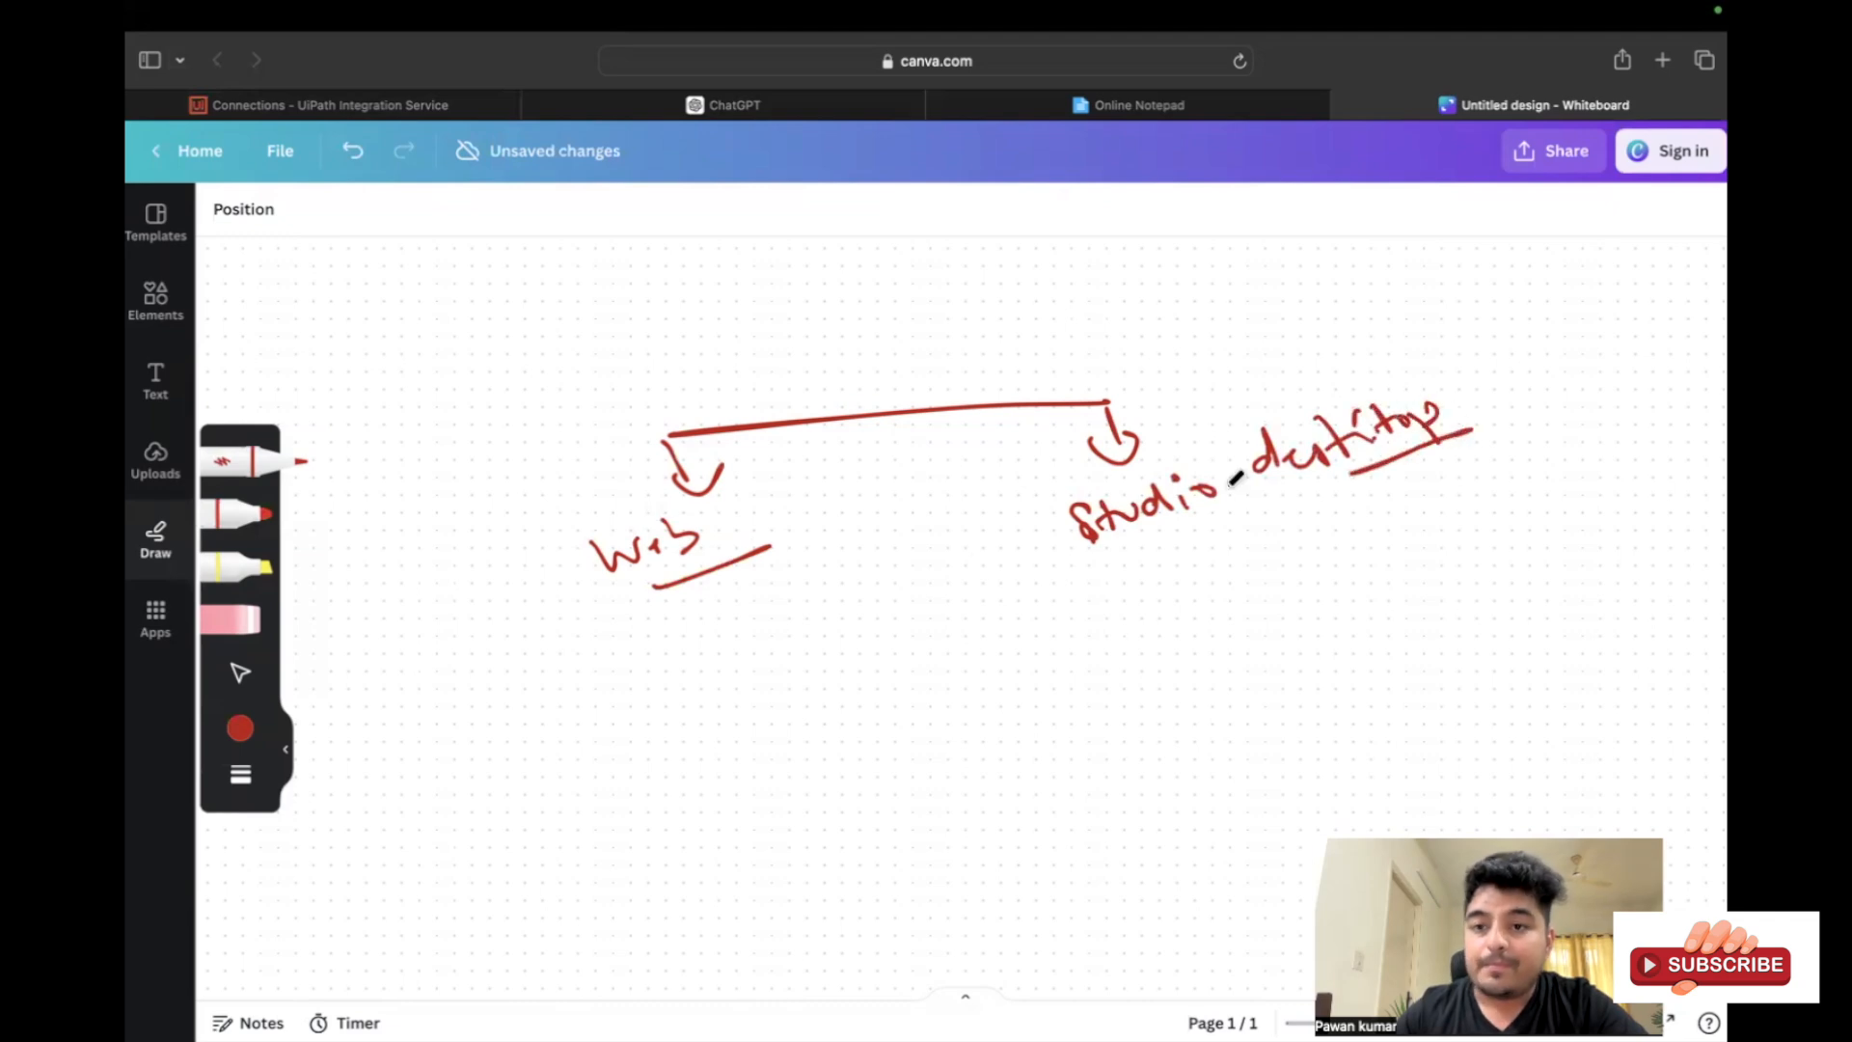
Handwrite a circled 1 with an underlined 0 under Web, and a circled 1 with underlined "Upgrade studio" under Studio desktop
{"action": "mouse_move", "coordinate": [584, 645]}
{"action": "left_mouse_down"}
{"action": "mouse_move", "coordinate": [588, 676]}
{"action": "mouse_move", "coordinate": [607, 627]}
{"action": "left_mouse_up"}
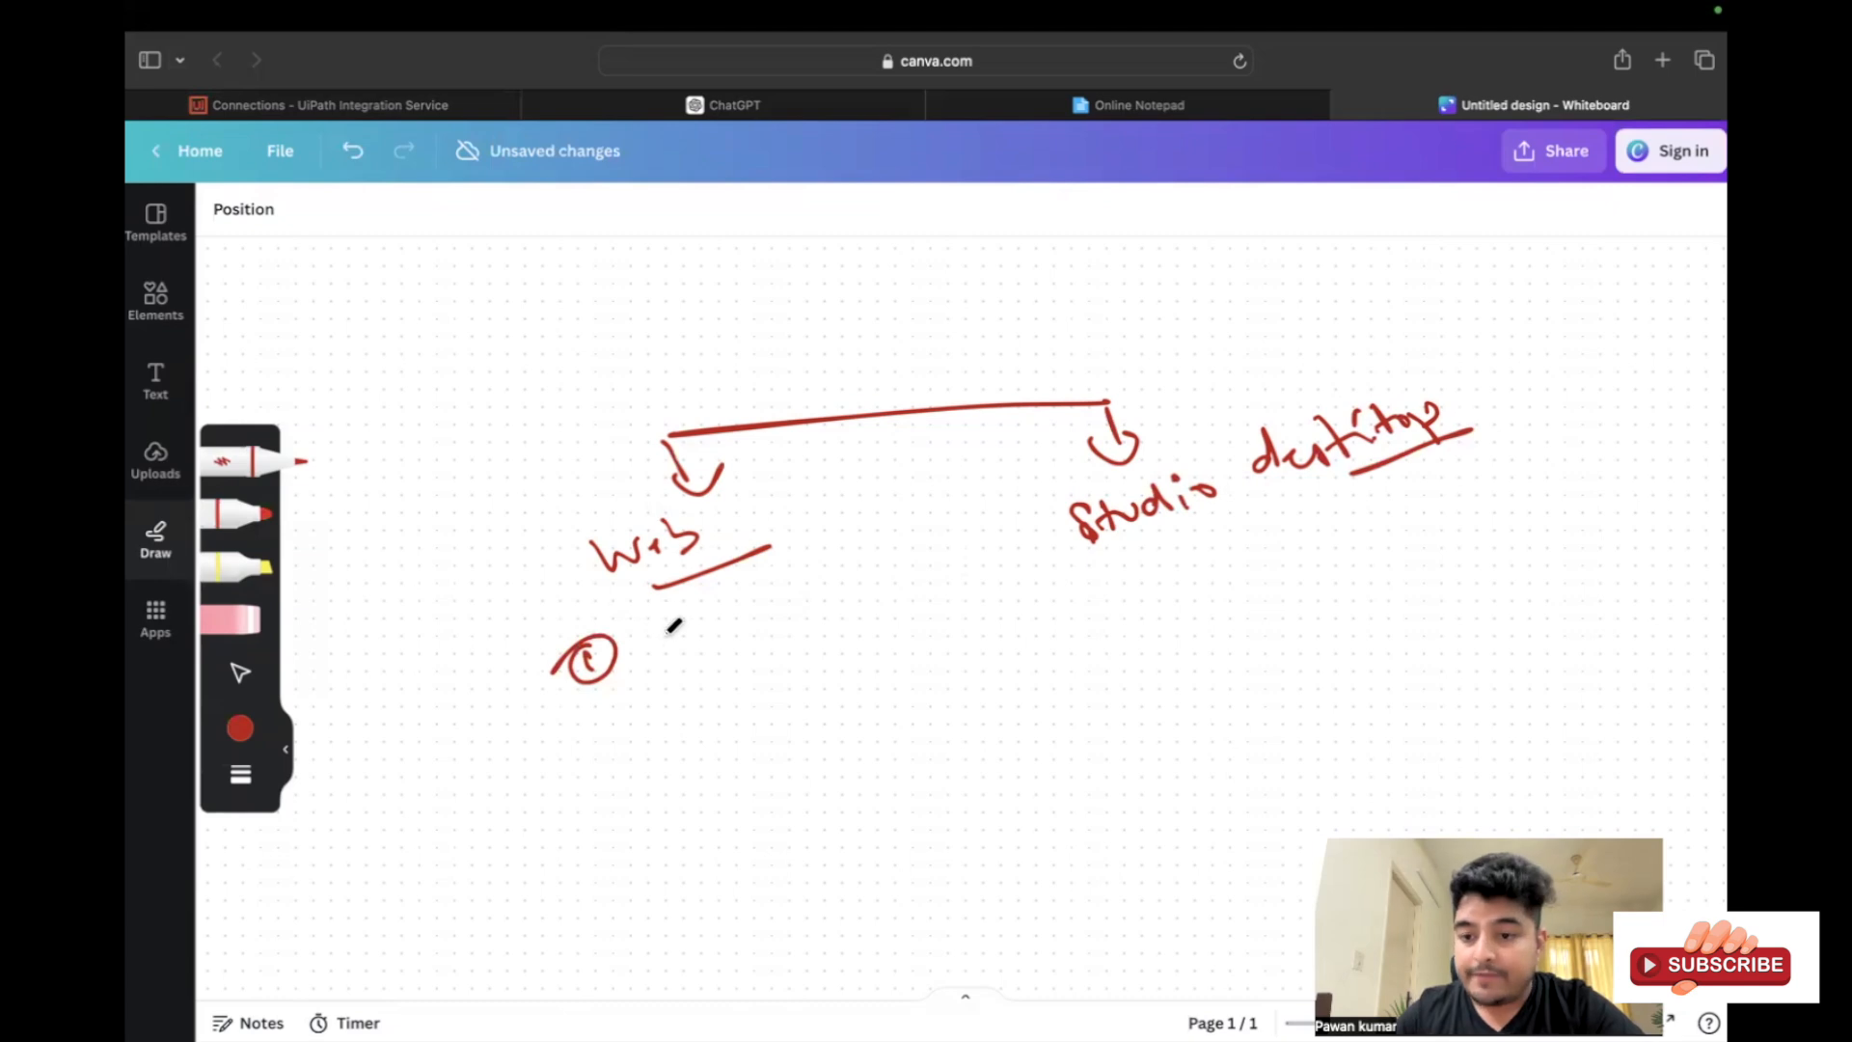
{"action": "left_click_drag", "start_coordinate": [647, 632], "coordinate": [692, 660]}
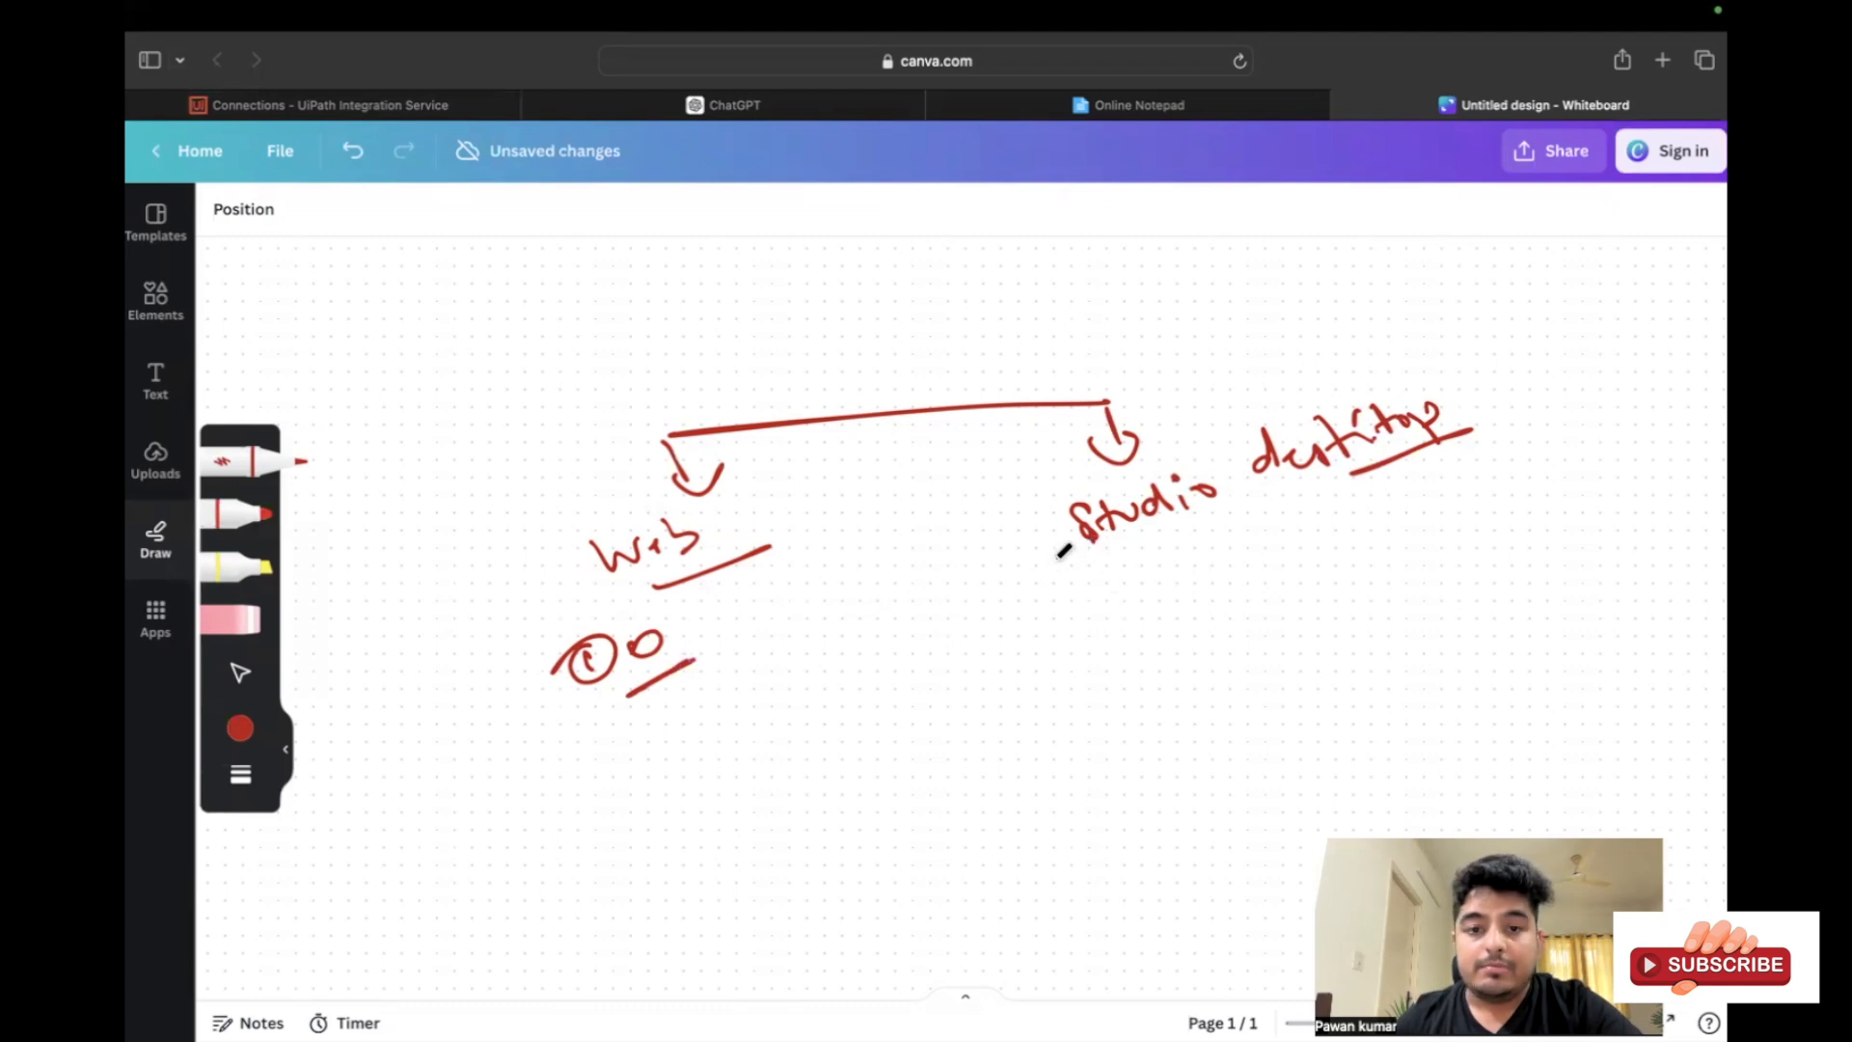
{"action": "mouse_move", "coordinate": [1043, 594]}
{"action": "left_mouse_down"}
{"action": "mouse_move", "coordinate": [1048, 618]}
{"action": "mouse_move", "coordinate": [1047, 590]}
{"action": "mouse_move", "coordinate": [1202, 527]}
{"action": "left_mouse_up"}
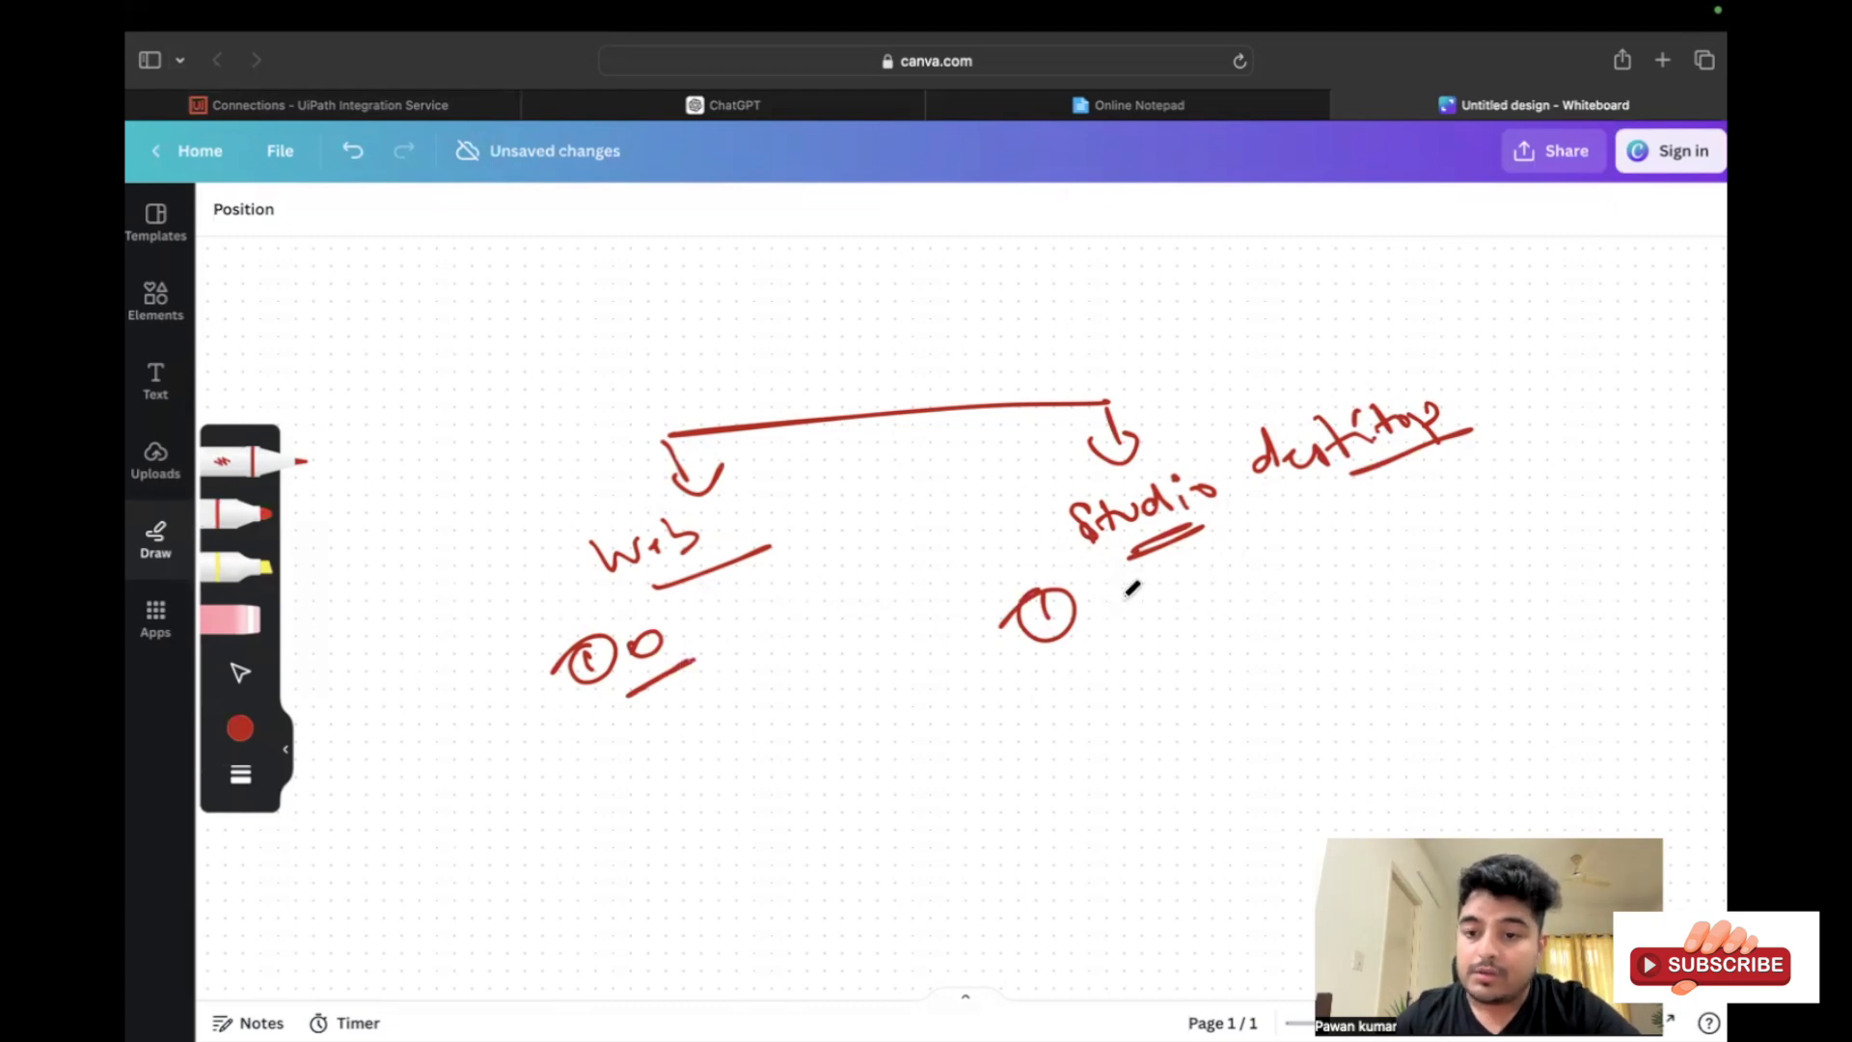
{"action": "mouse_move", "coordinate": [1083, 590]}
{"action": "left_mouse_down"}
{"action": "mouse_move", "coordinate": [1092, 613]}
{"action": "mouse_move", "coordinate": [1157, 578]}
{"action": "mouse_move", "coordinate": [1196, 617]}
{"action": "mouse_move", "coordinate": [1221, 554]}
{"action": "mouse_move", "coordinate": [1322, 490]}
{"action": "mouse_move", "coordinate": [1327, 536]}
{"action": "mouse_move", "coordinate": [1414, 508]}
{"action": "mouse_move", "coordinate": [1322, 574]}
{"action": "mouse_move", "coordinate": [1432, 525]}
{"action": "left_mouse_up"}
{"action": "left_click_drag", "start_coordinate": [1276, 588], "coordinate": [1197, 629]}
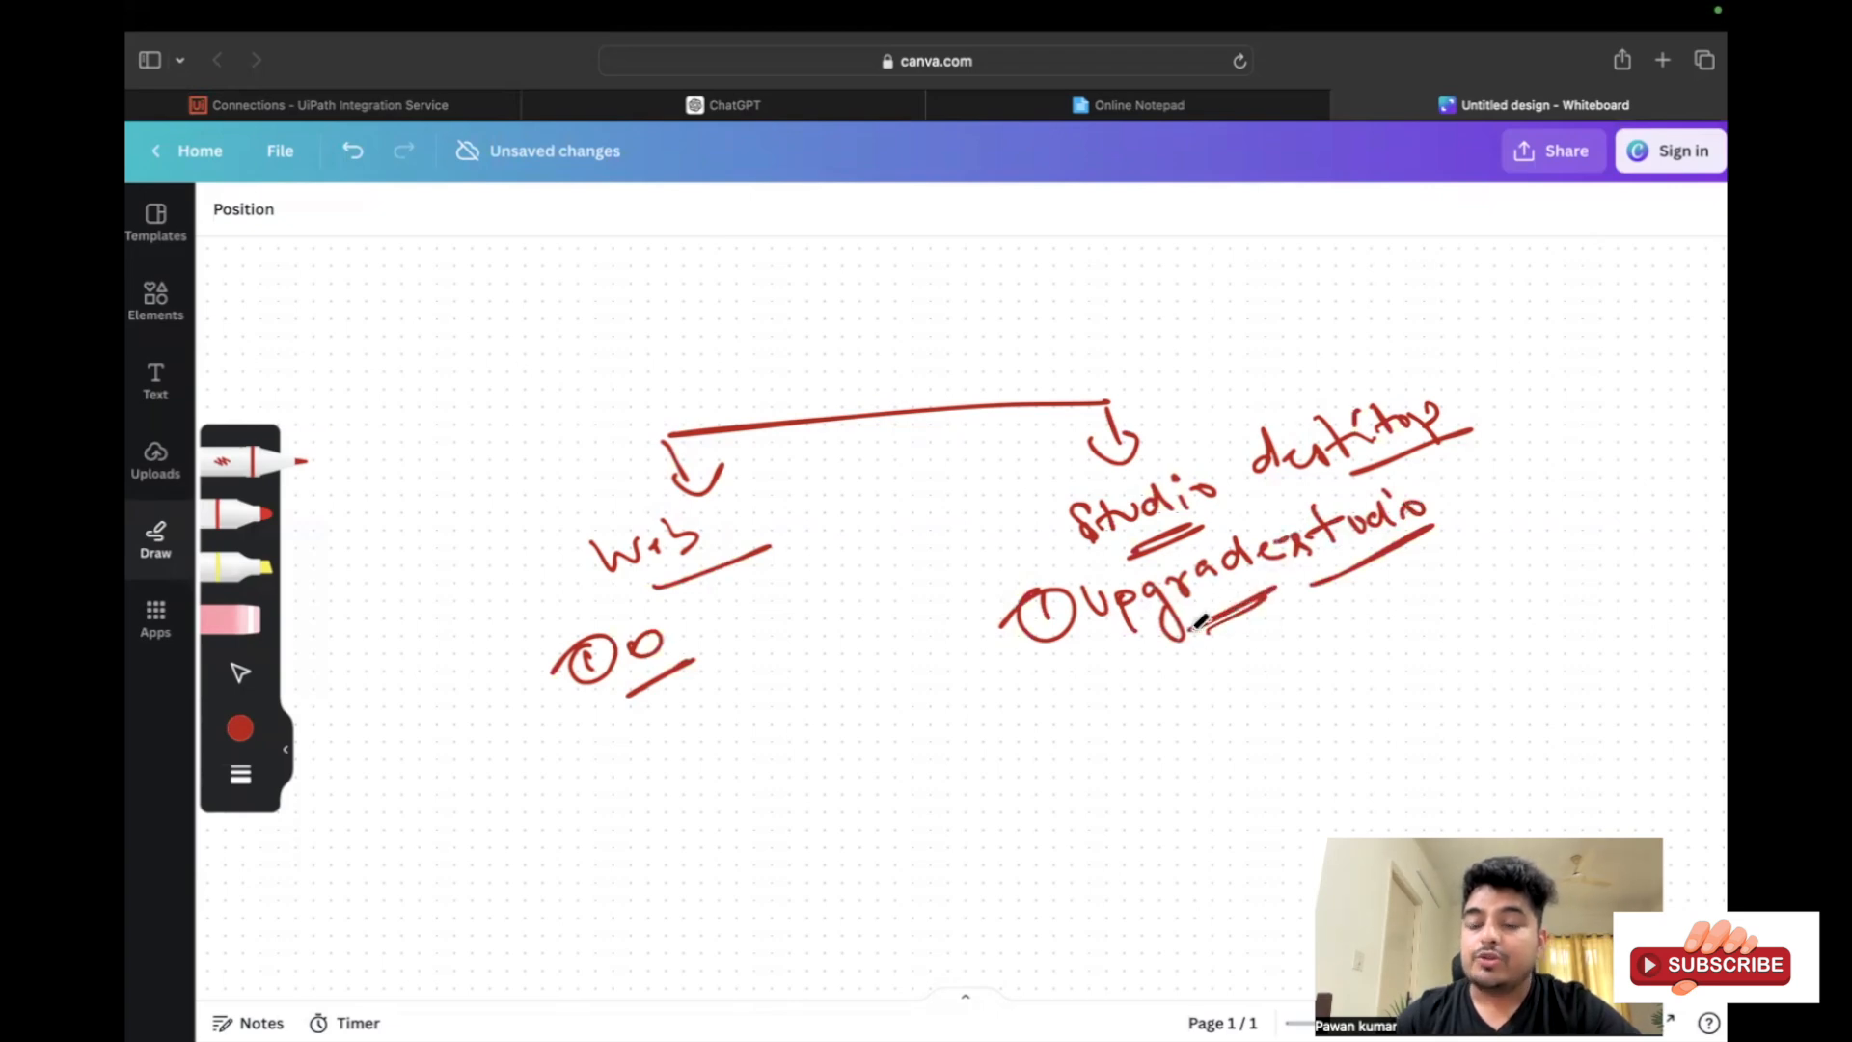
Handwrite a circled 2 with underlined "Uipath Integration Services" below "Upgrade studio", and tick both numbered Studio desktop items
{"action": "left_click_drag", "start_coordinate": [1090, 709], "coordinate": [1119, 737]}
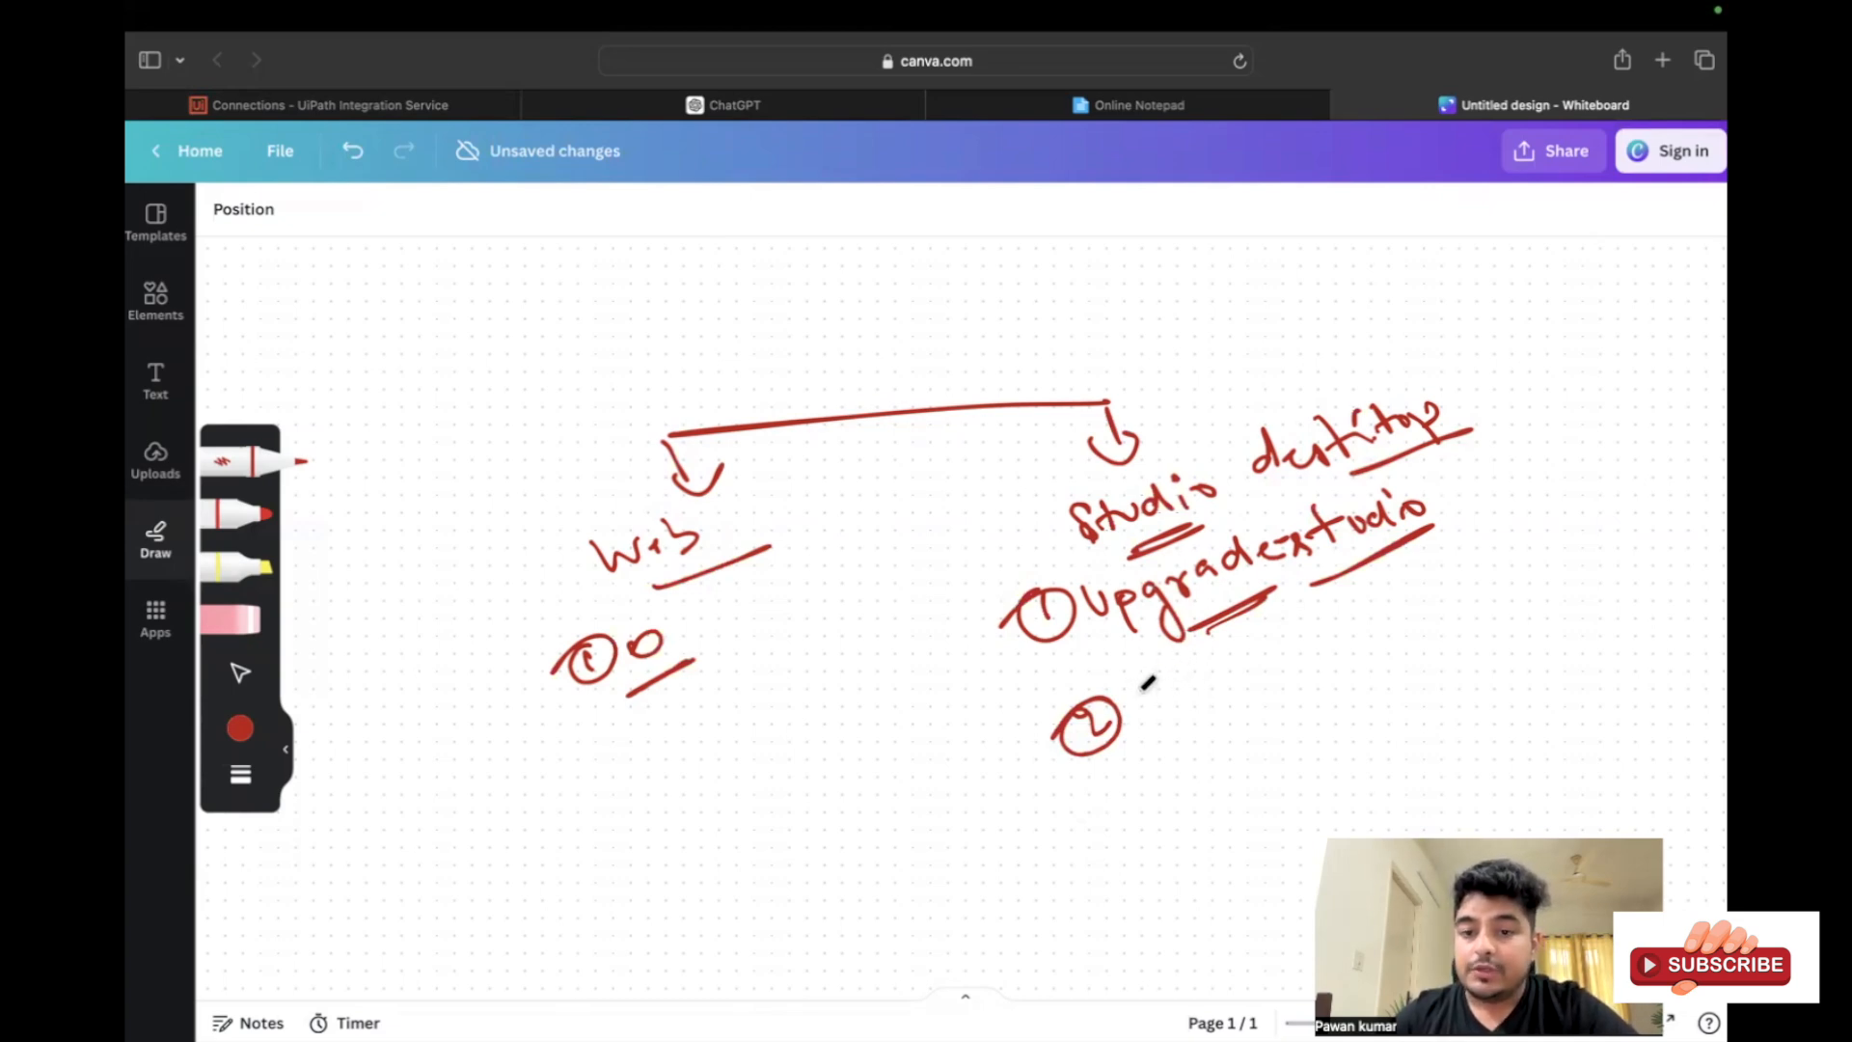
{"action": "mouse_move", "coordinate": [1144, 696]}
{"action": "left_mouse_down"}
{"action": "mouse_move", "coordinate": [1170, 673]}
{"action": "mouse_move", "coordinate": [1267, 662]}
{"action": "mouse_move", "coordinate": [1296, 614]}
{"action": "mouse_move", "coordinate": [1360, 622]}
{"action": "mouse_move", "coordinate": [1474, 579]}
{"action": "mouse_move", "coordinate": [1483, 554]}
{"action": "mouse_move", "coordinate": [1649, 472]}
{"action": "mouse_move", "coordinate": [1684, 482]}
{"action": "left_mouse_up"}
{"action": "left_click_drag", "start_coordinate": [1597, 533], "coordinate": [1687, 490]}
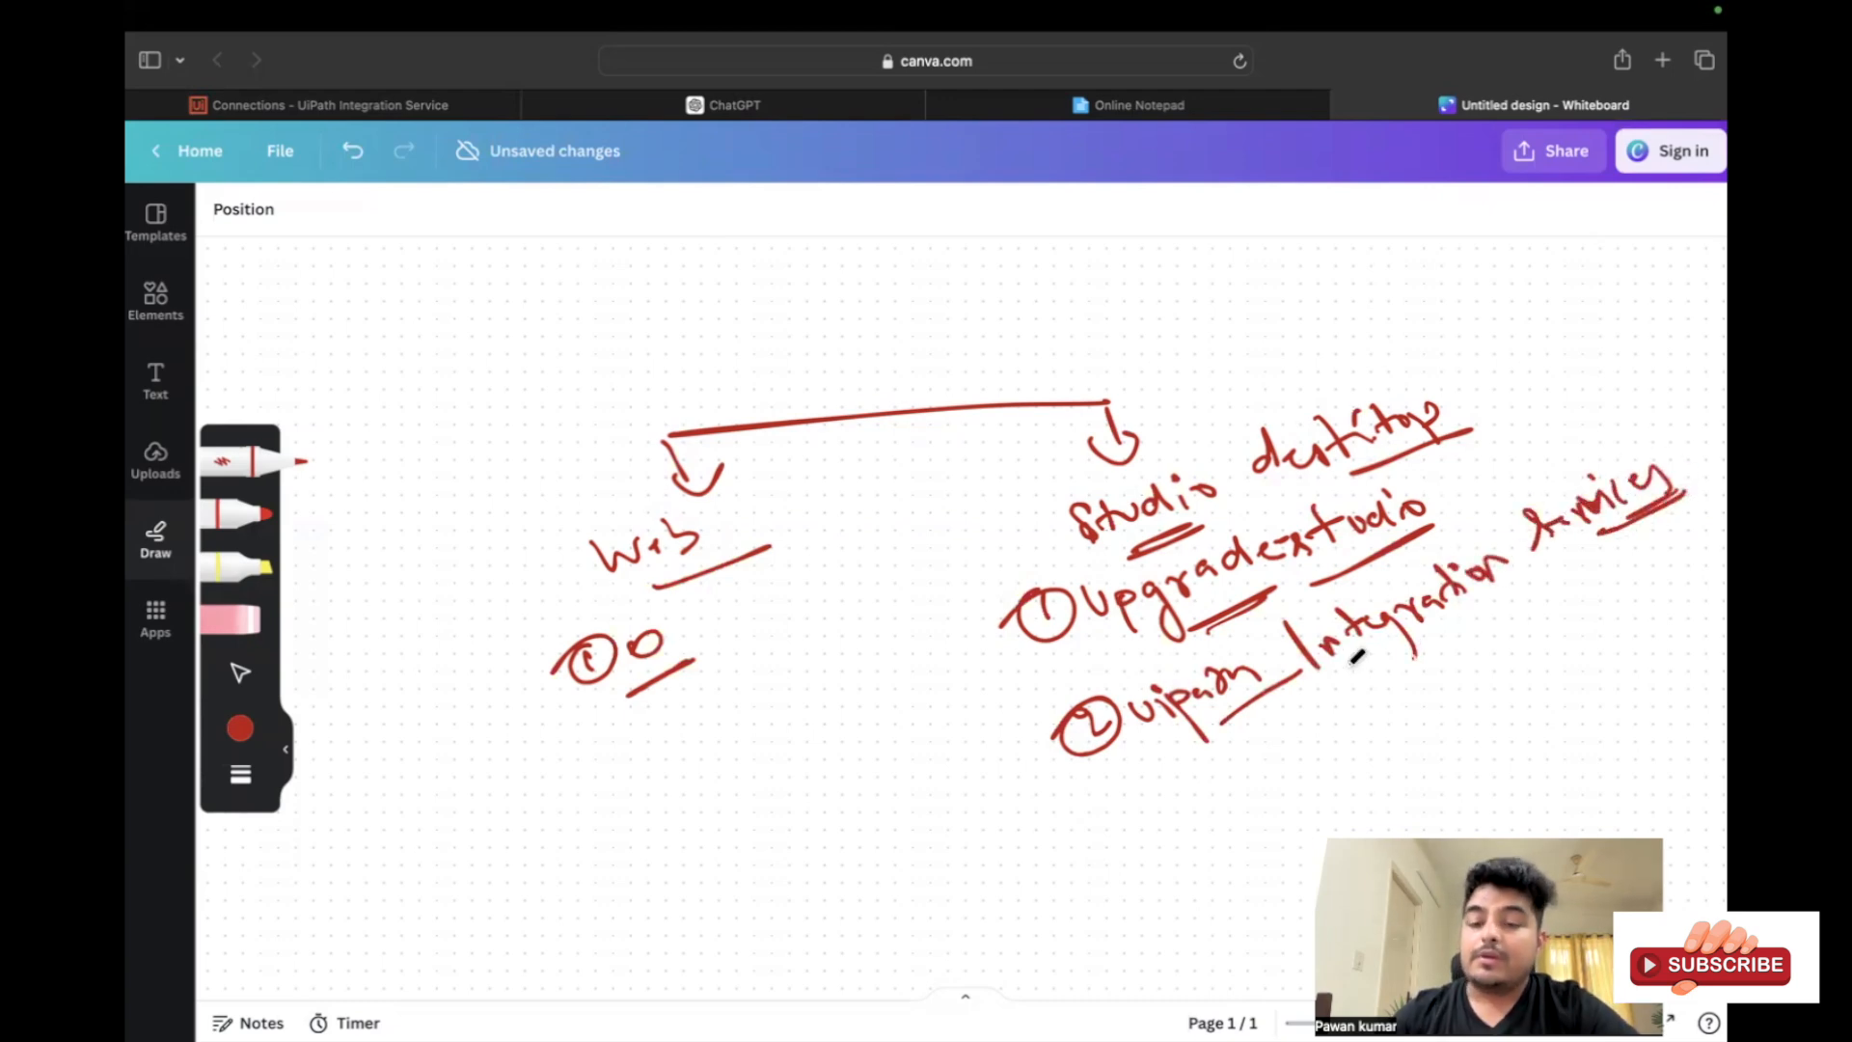
{"action": "left_click_drag", "start_coordinate": [1369, 668], "coordinate": [1464, 617]}
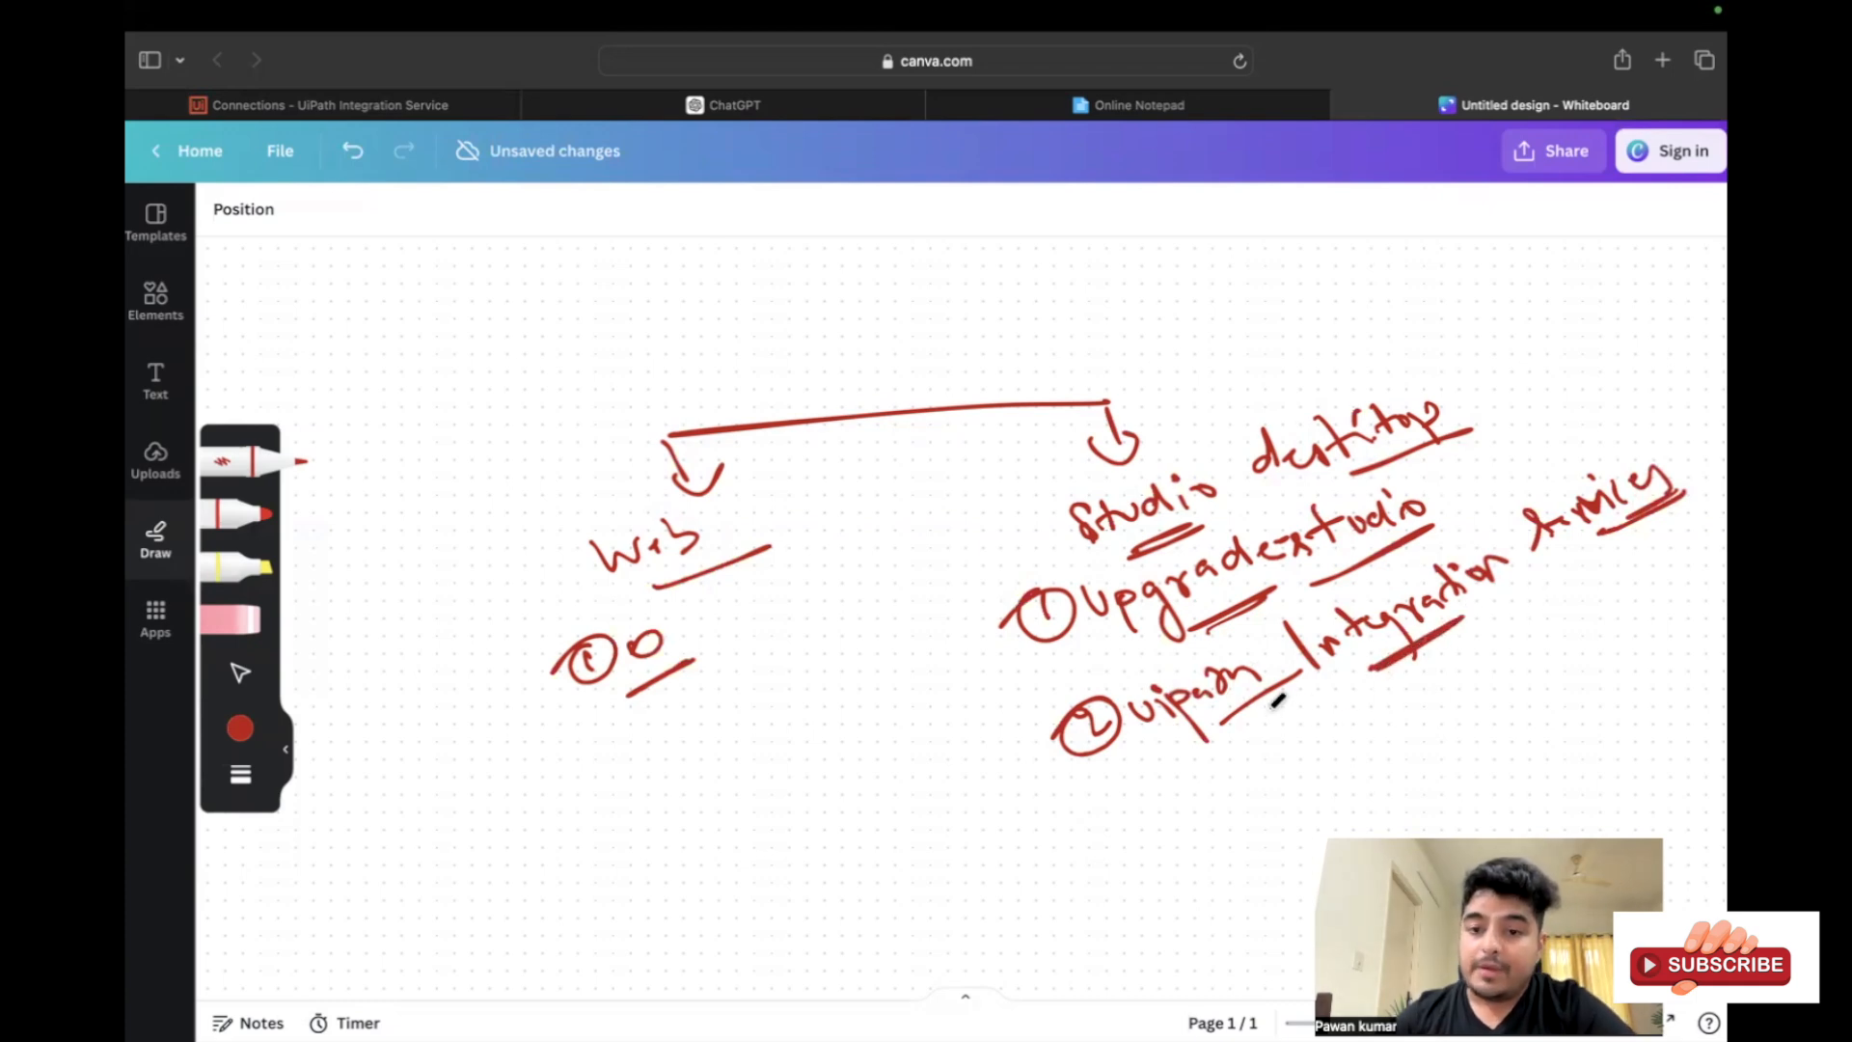
{"action": "left_click_drag", "start_coordinate": [1061, 774], "coordinate": [1106, 714]}
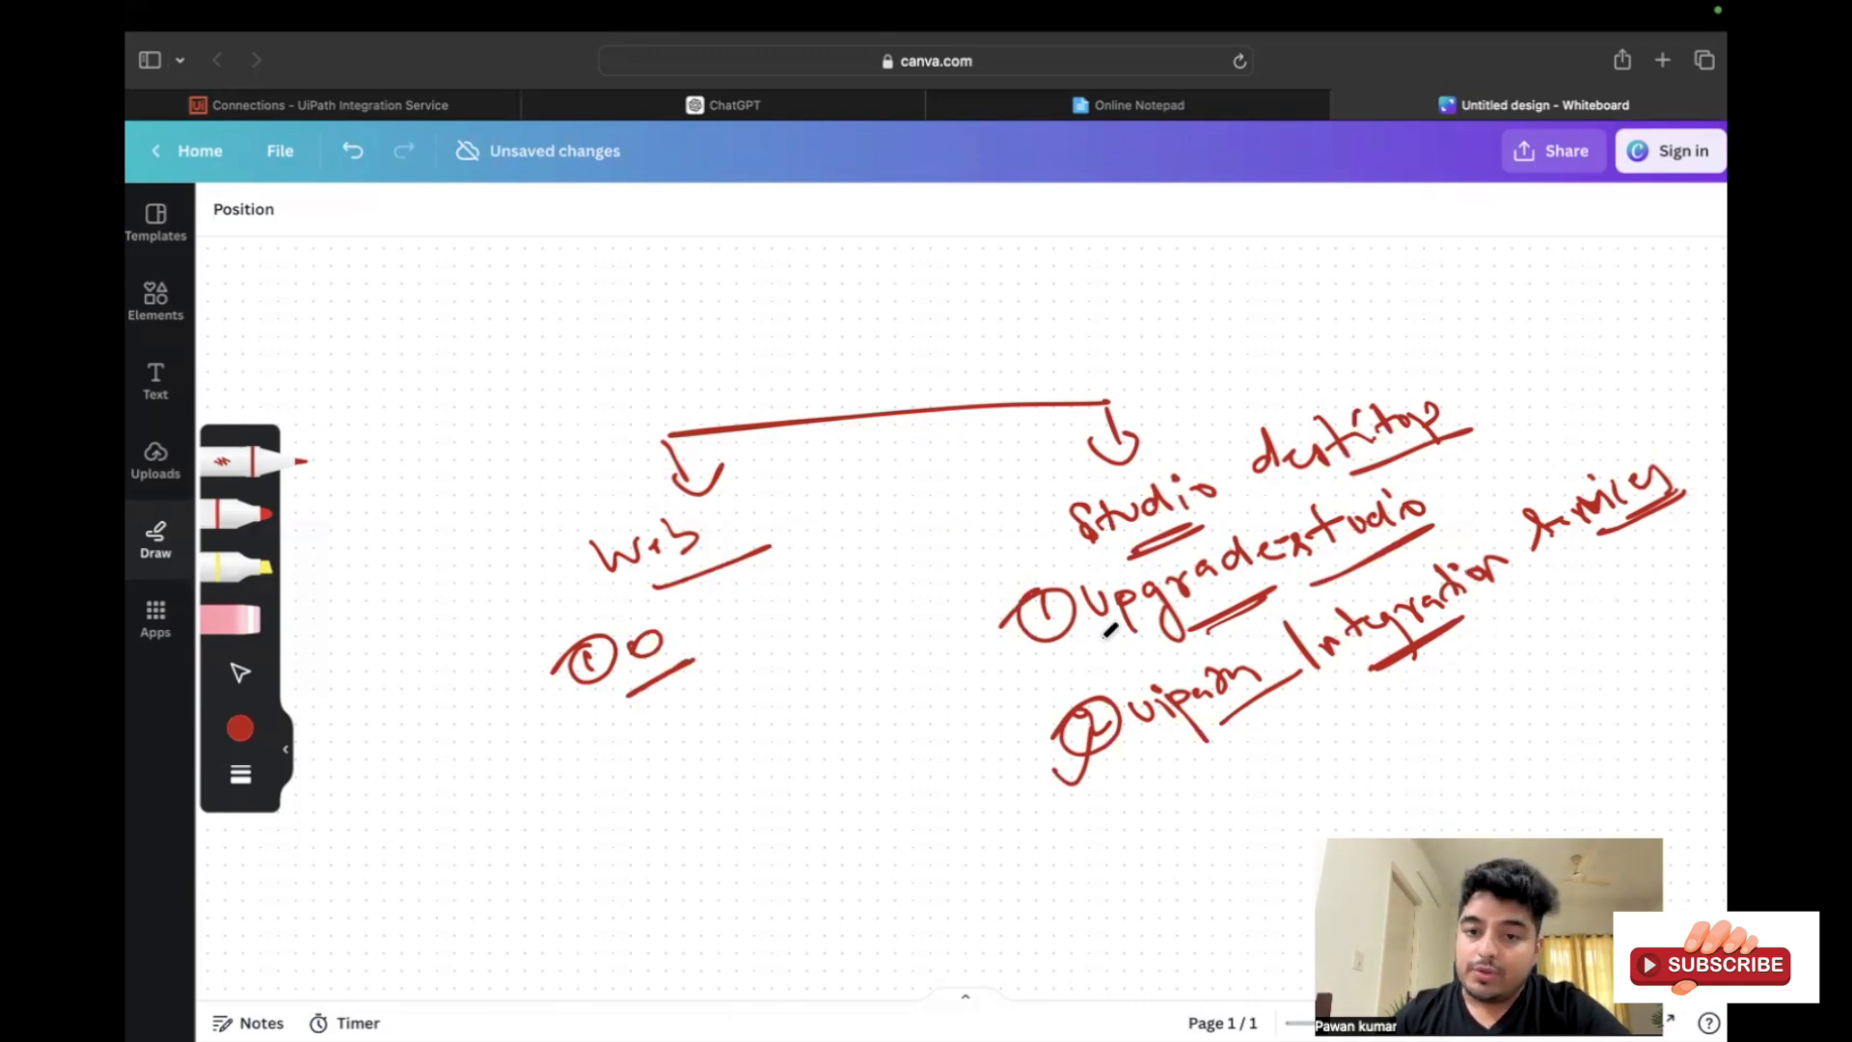
{"action": "left_click_drag", "start_coordinate": [1003, 648], "coordinate": [1073, 600]}
{"action": "left_click_drag", "start_coordinate": [1095, 789], "coordinate": [1136, 759]}
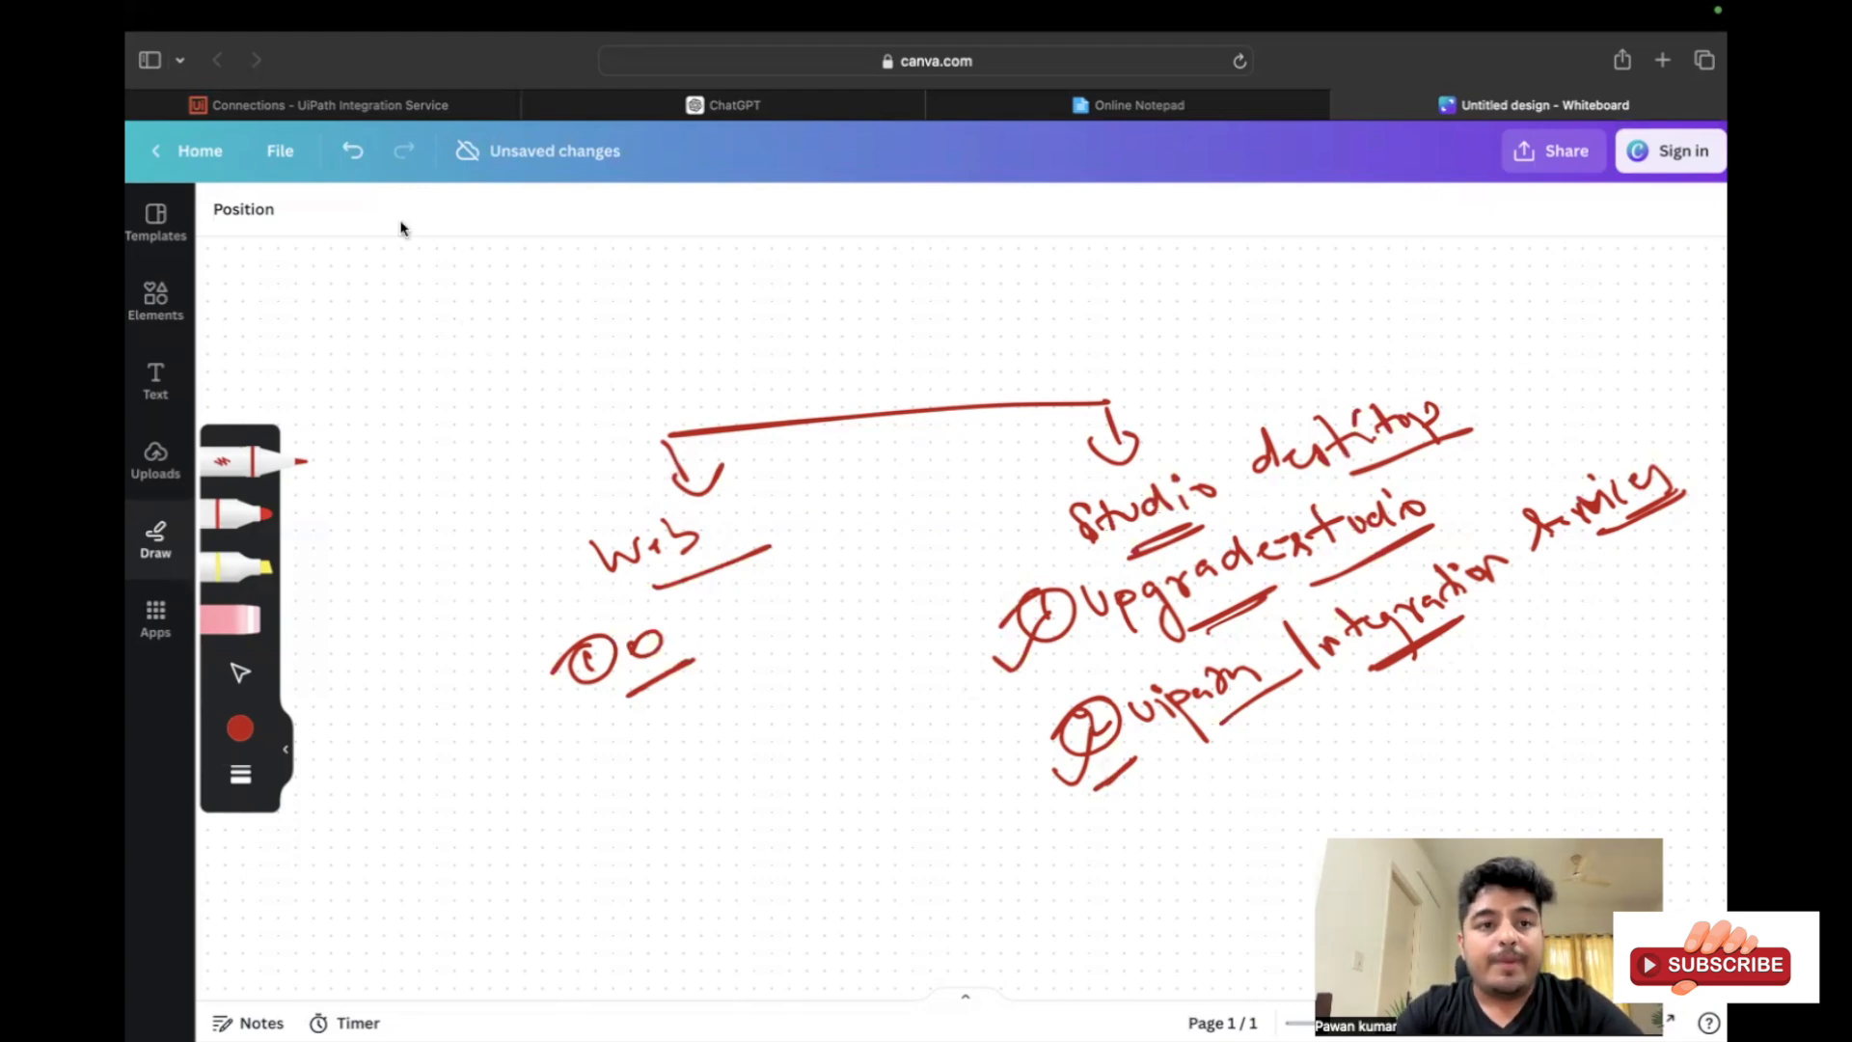
Switch to the UiPath browser tab and open the GenAI project in Studio Web
{"action": "left_click", "coordinate": [328, 103]}
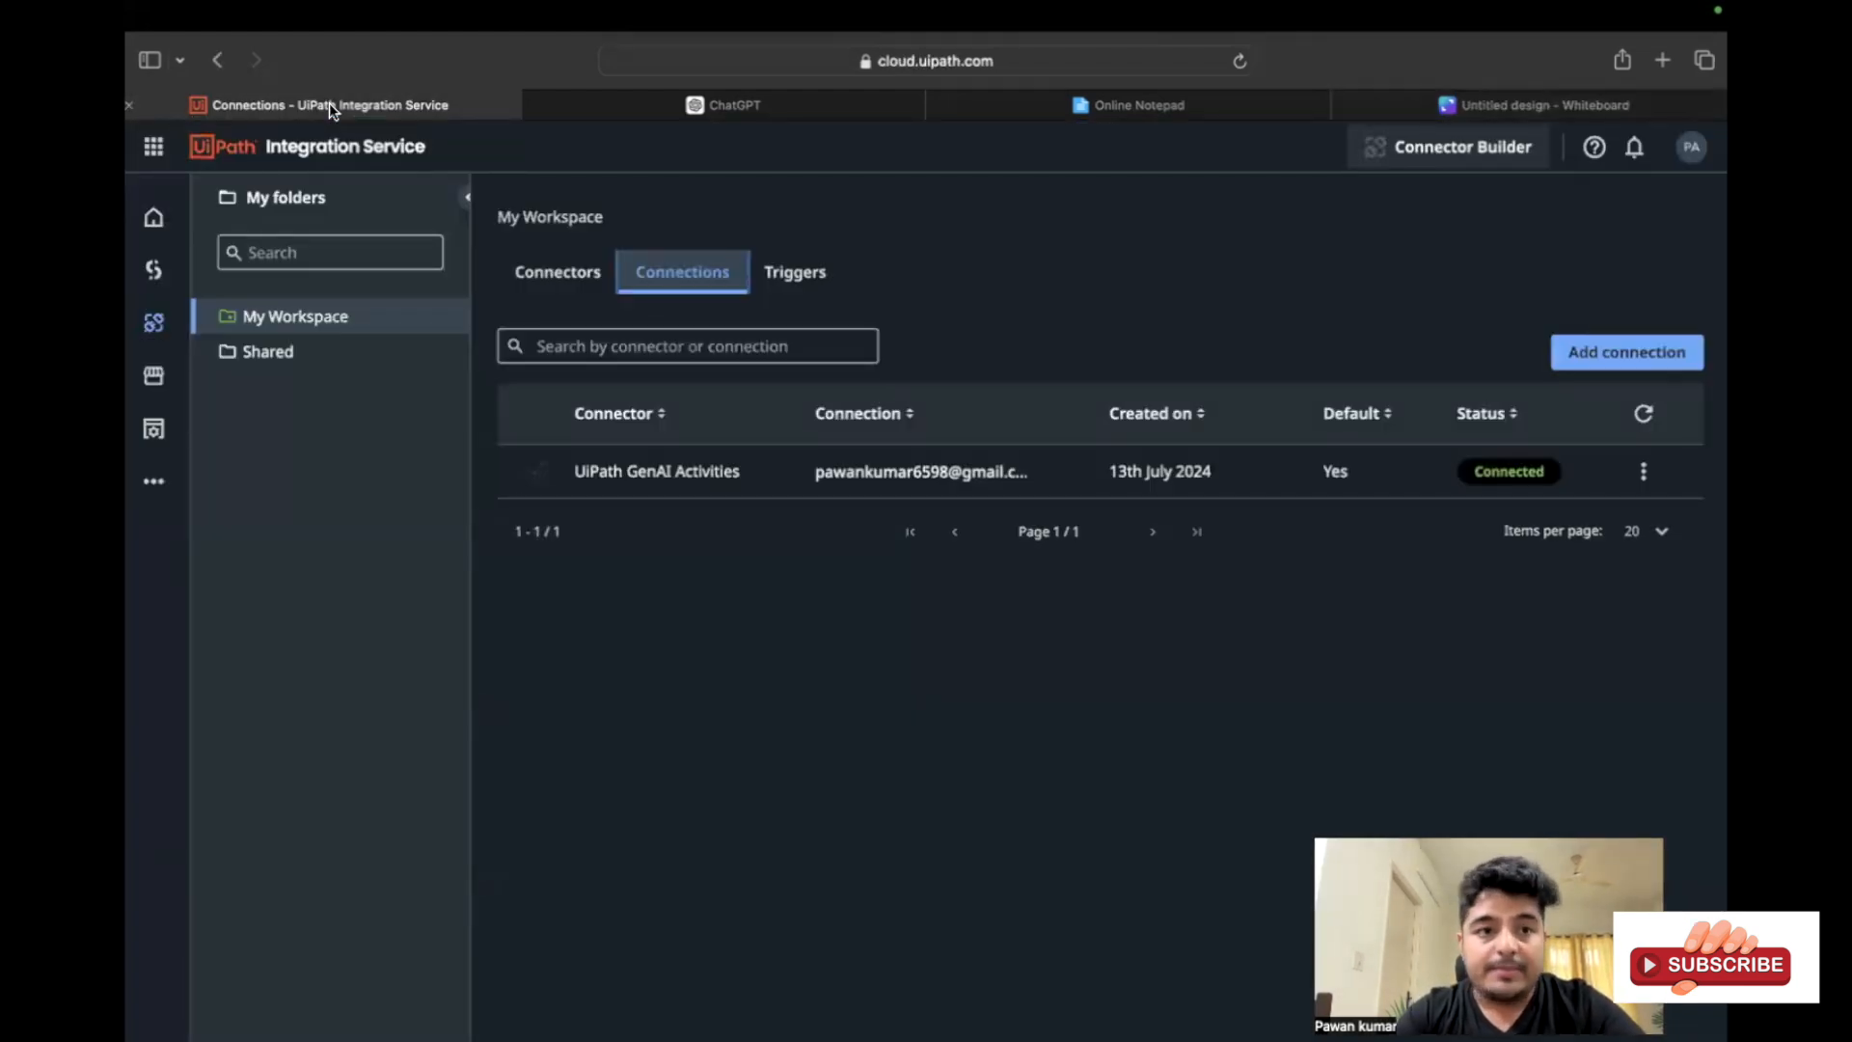
{"action": "left_click", "coordinate": [158, 275]}
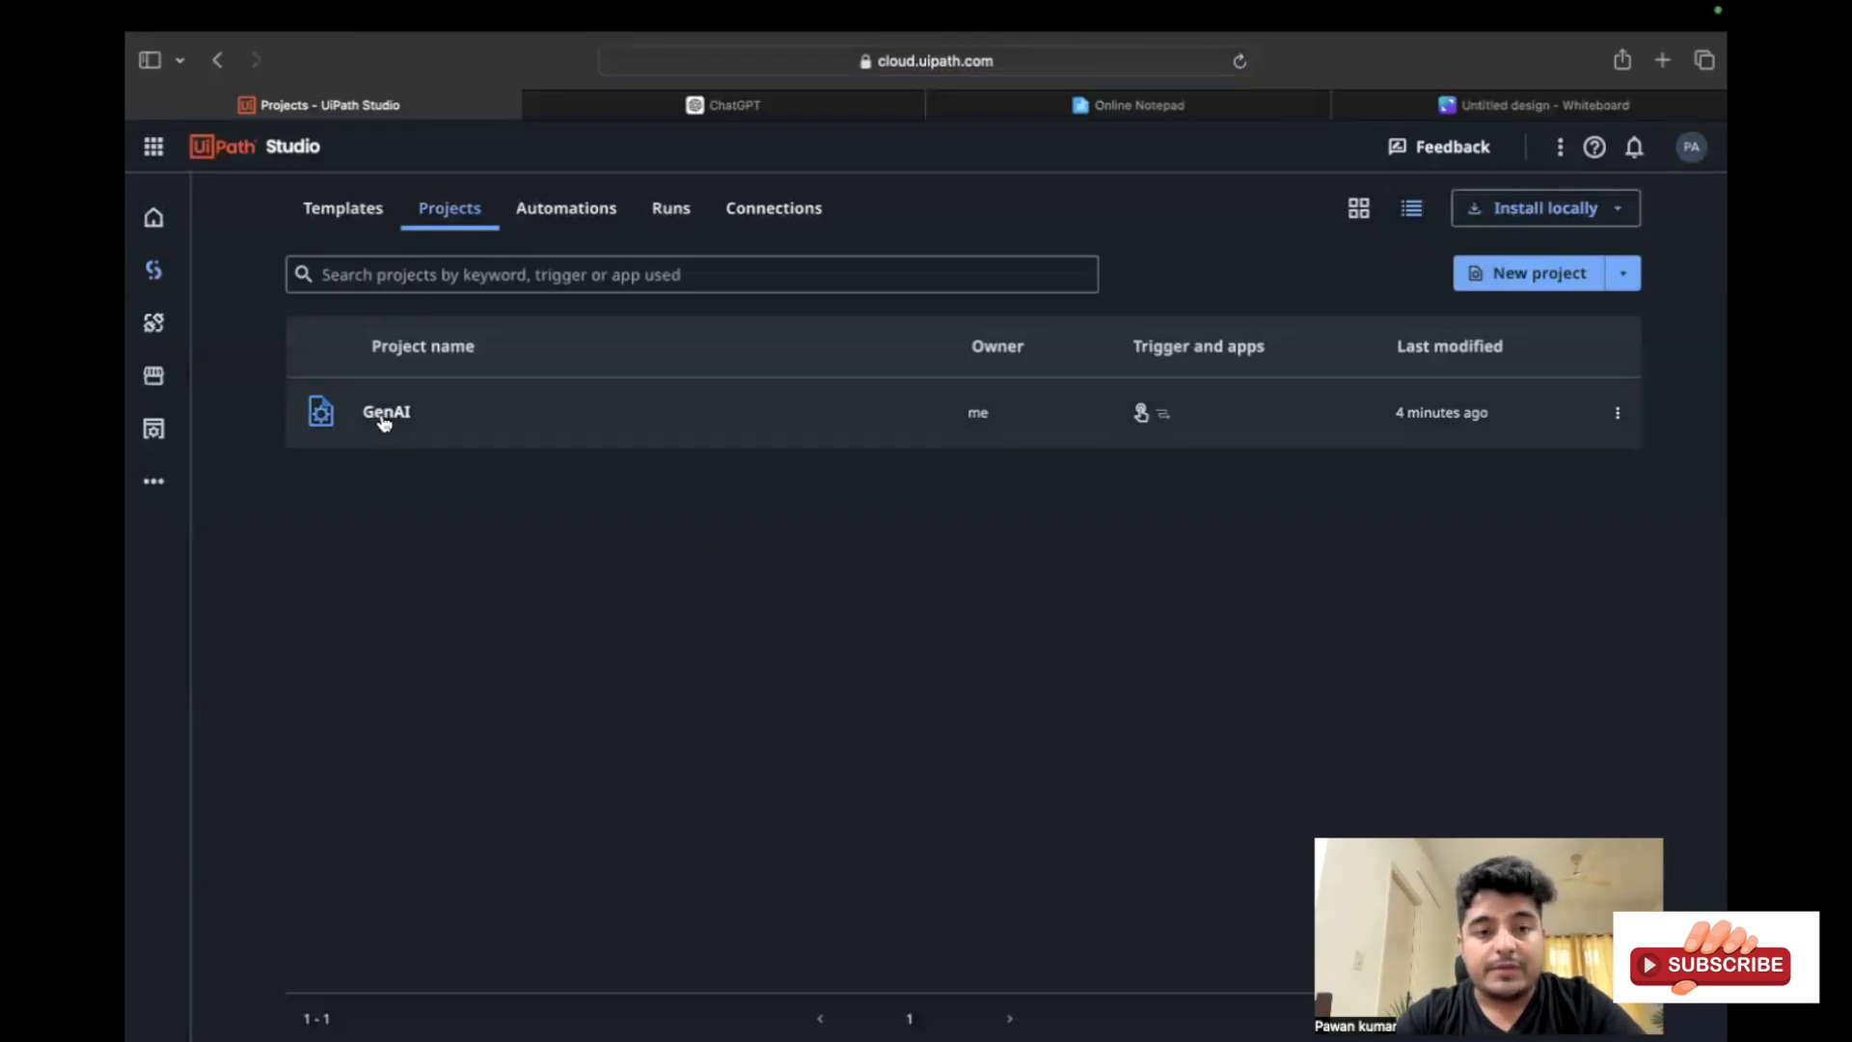
{"action": "left_click", "coordinate": [389, 413]}
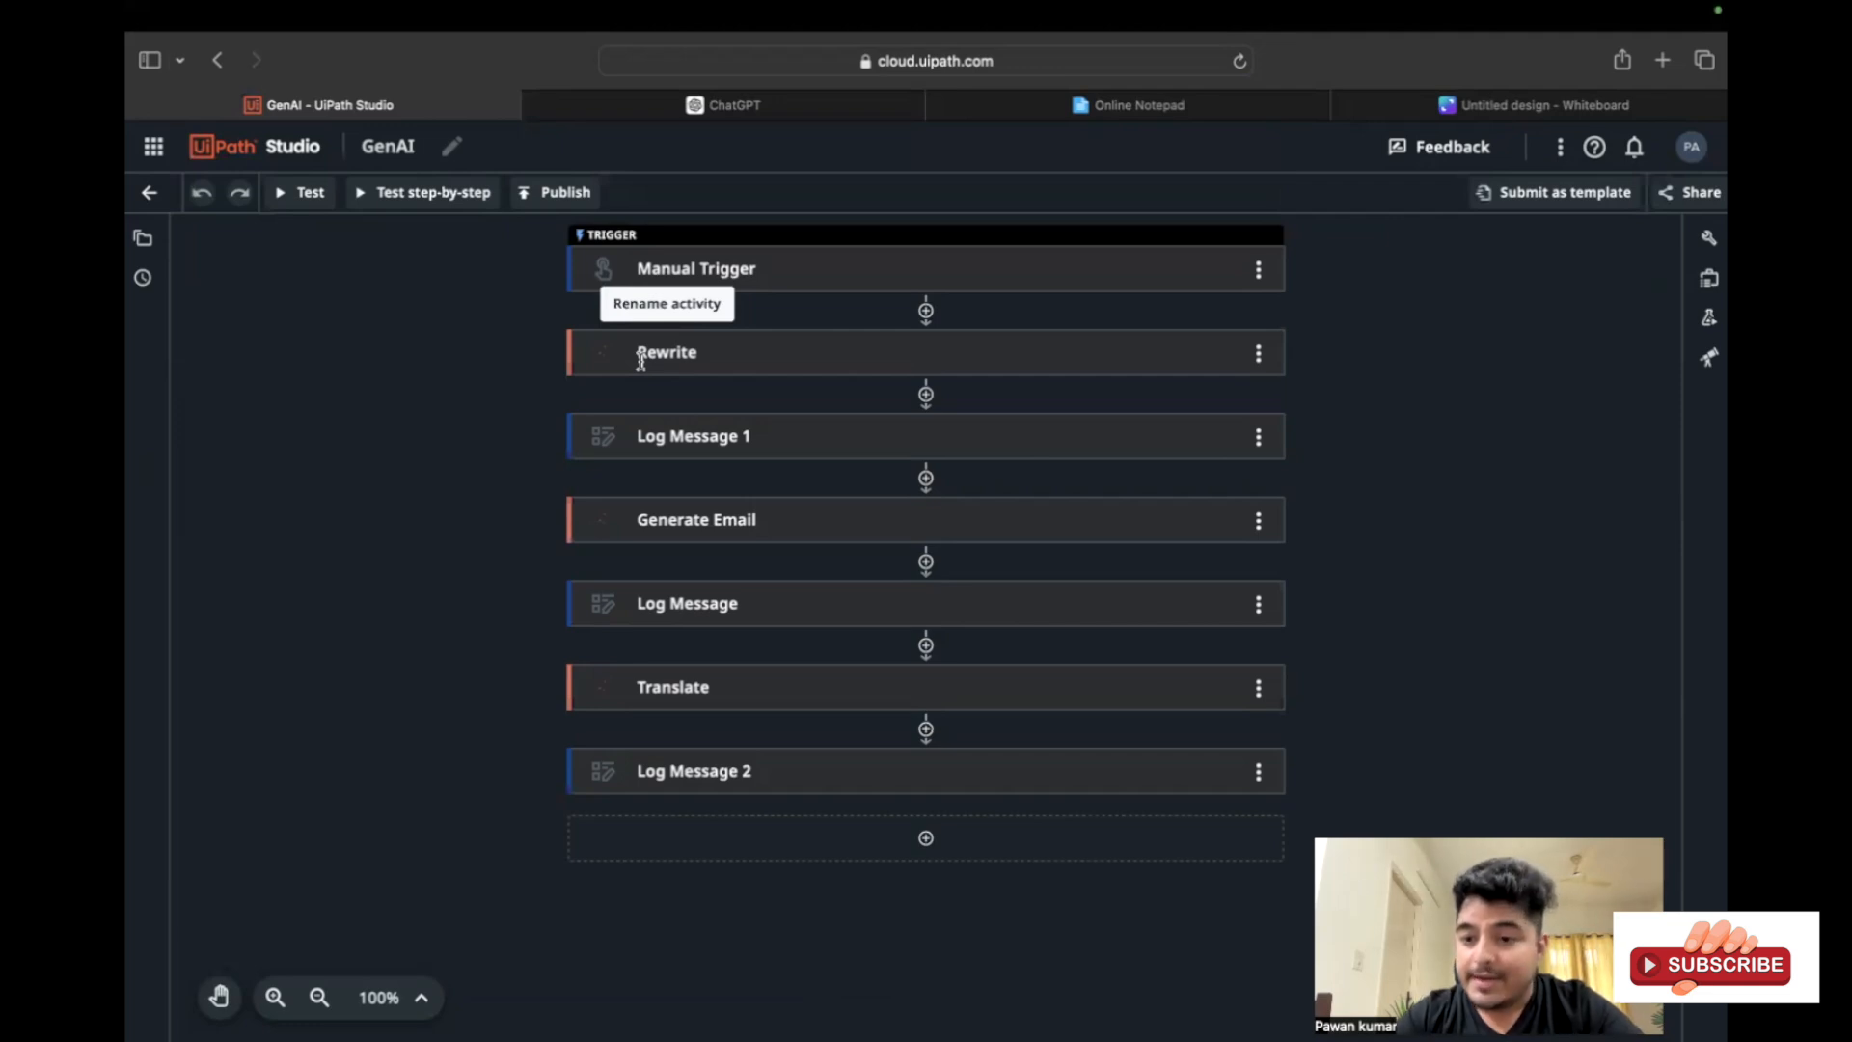
Review the properties of the workflow's Rewrite, Generate Email, Translate and log message activities
{"action": "left_click", "coordinate": [758, 369]}
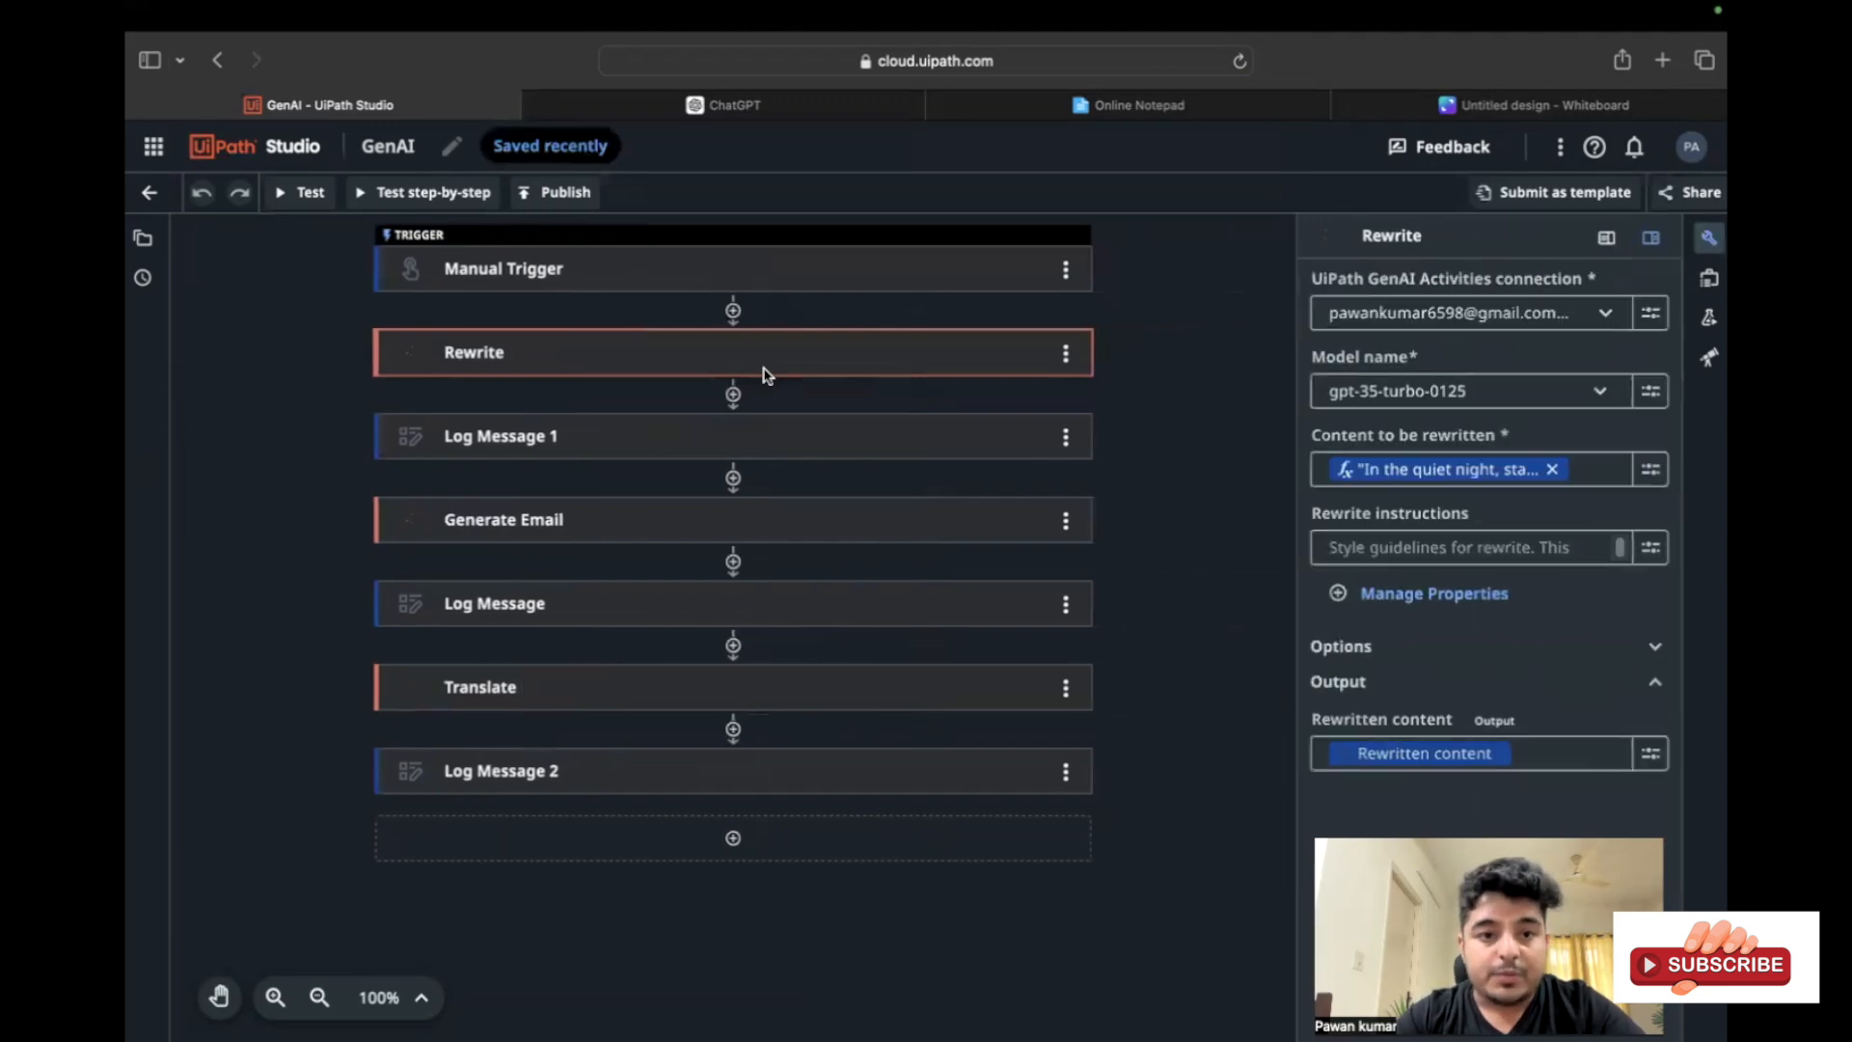
{"action": "left_click", "coordinate": [642, 526]}
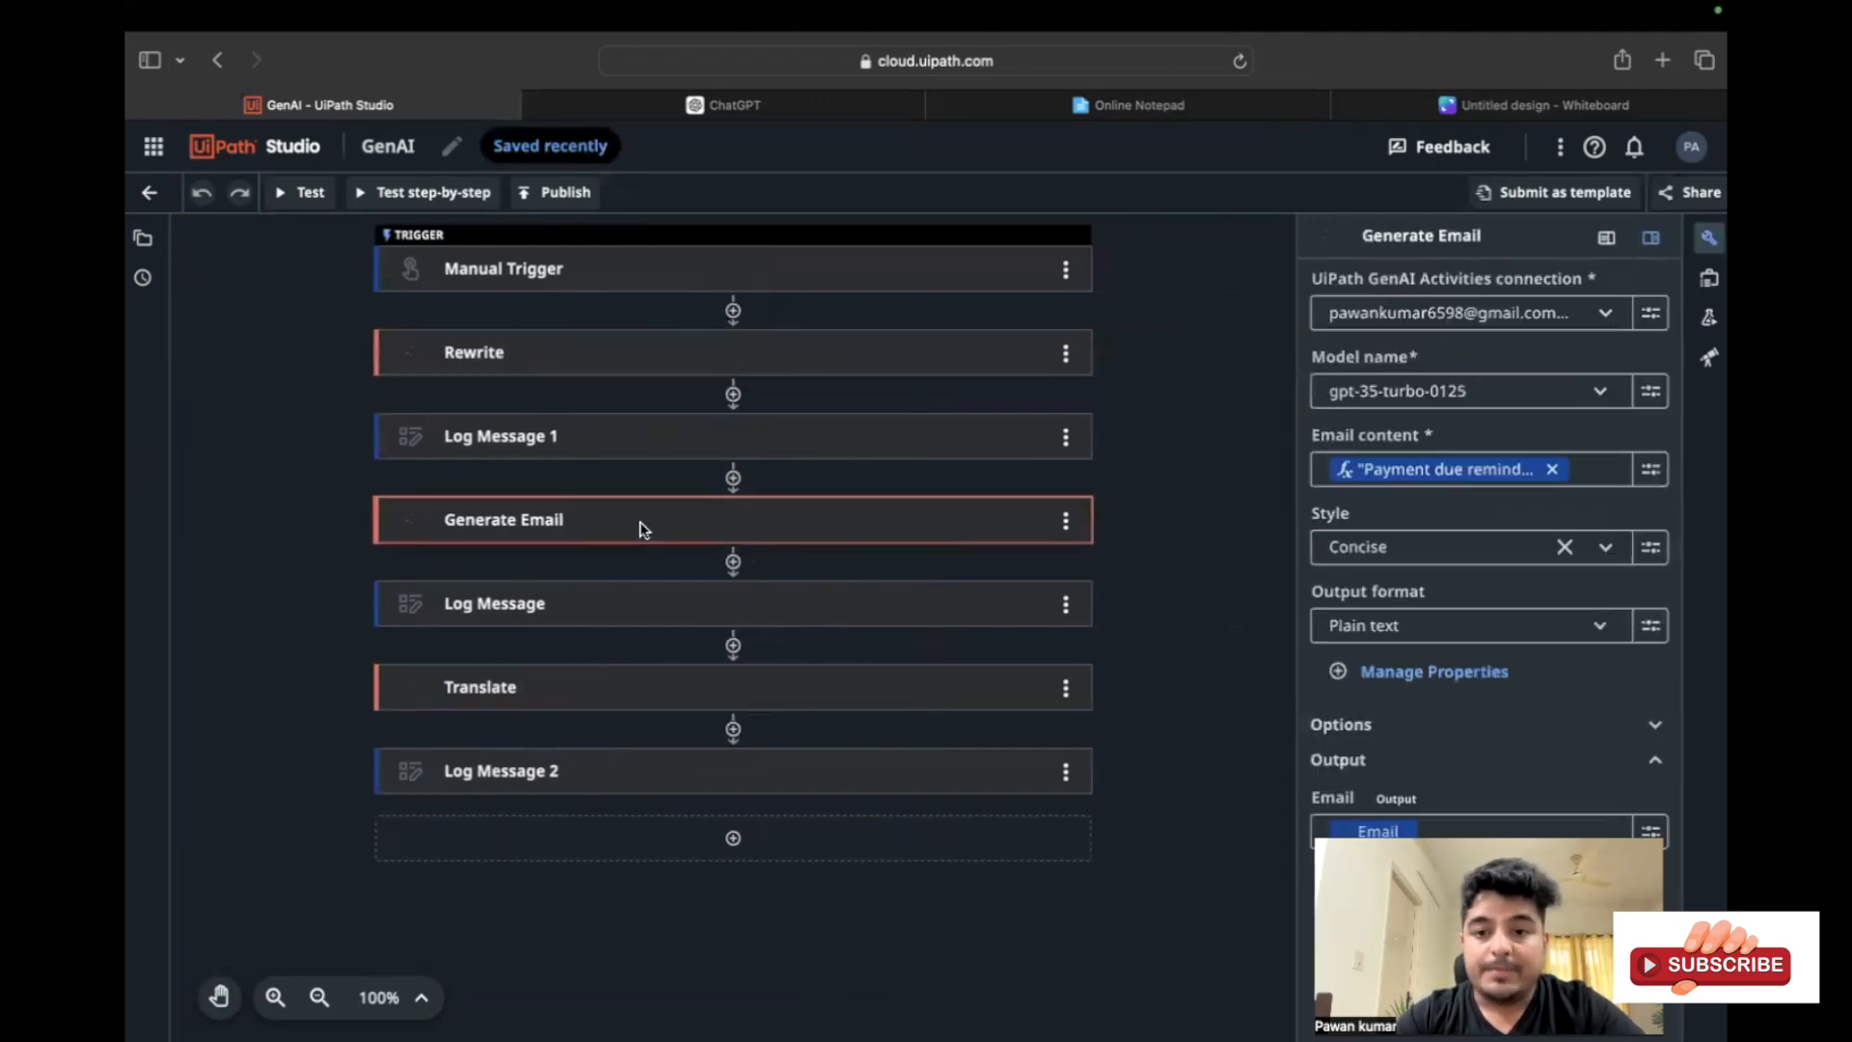
{"action": "left_click", "coordinate": [545, 370]}
{"action": "left_click", "coordinate": [577, 691]}
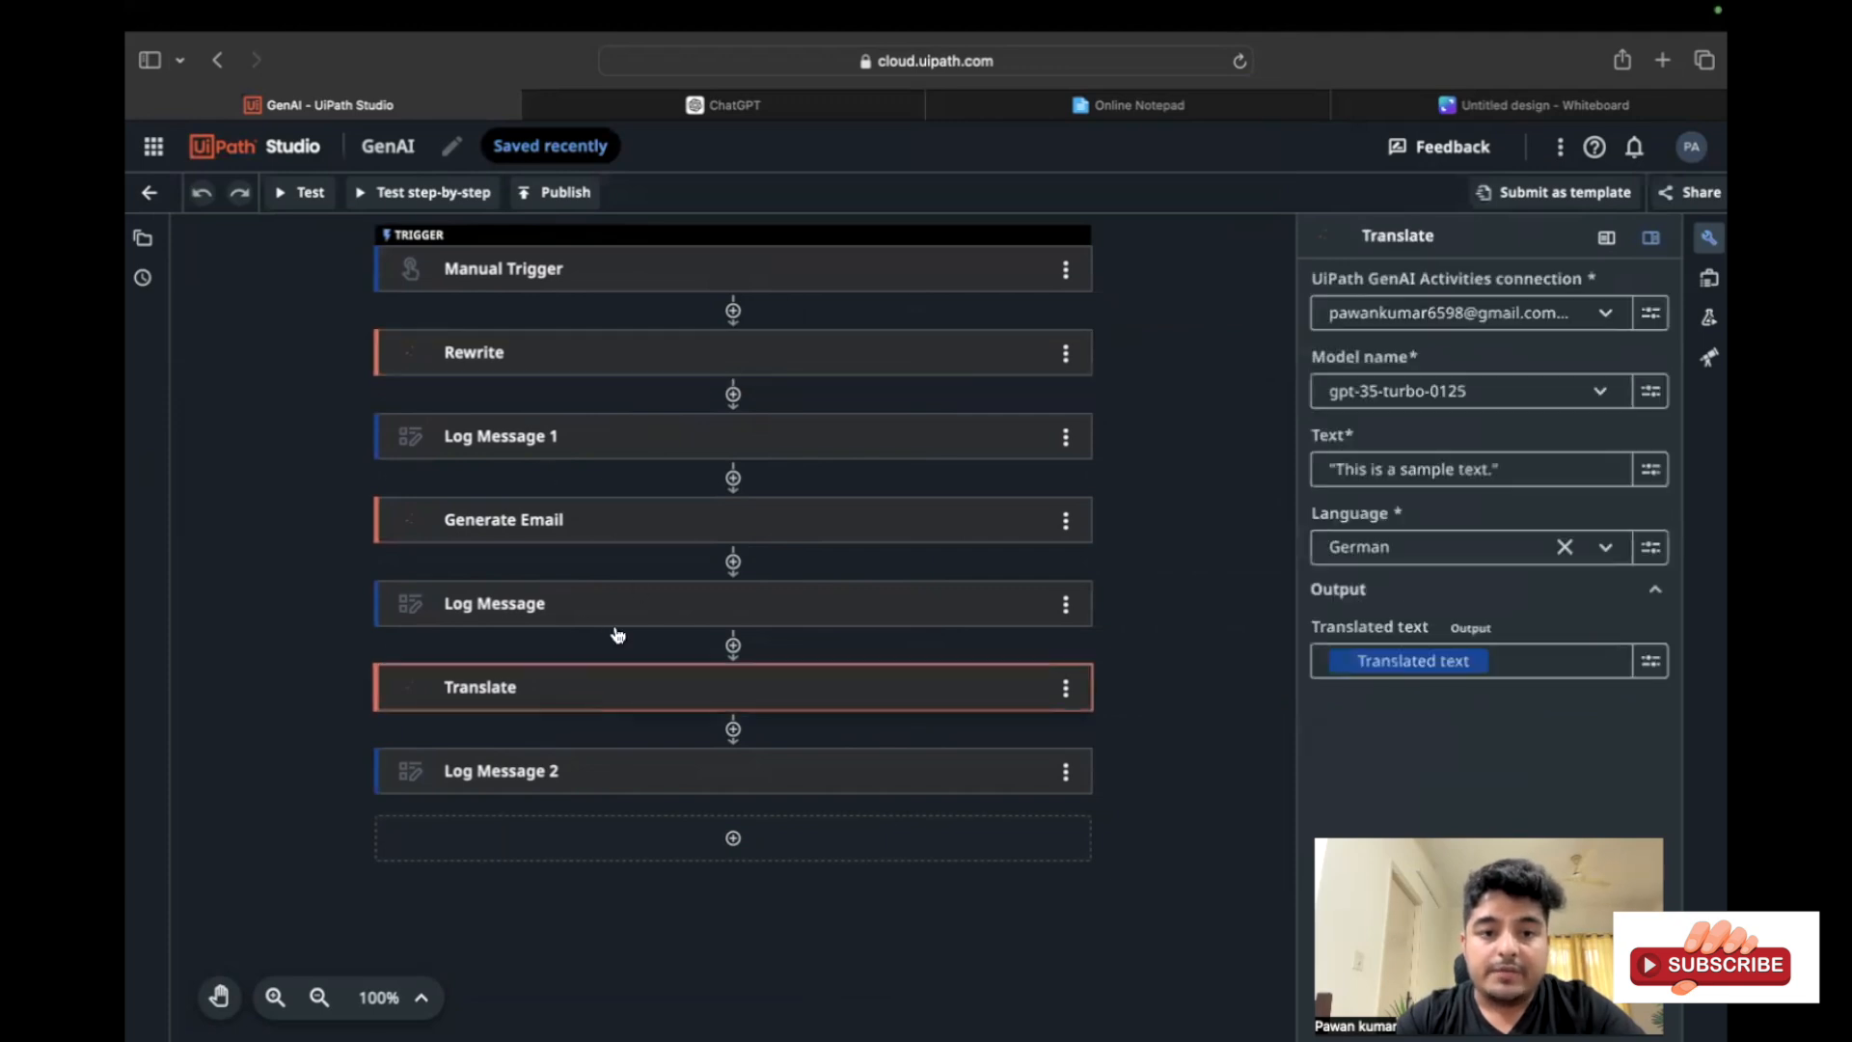
{"action": "left_click", "coordinate": [593, 519]}
{"action": "left_click", "coordinate": [559, 360]}
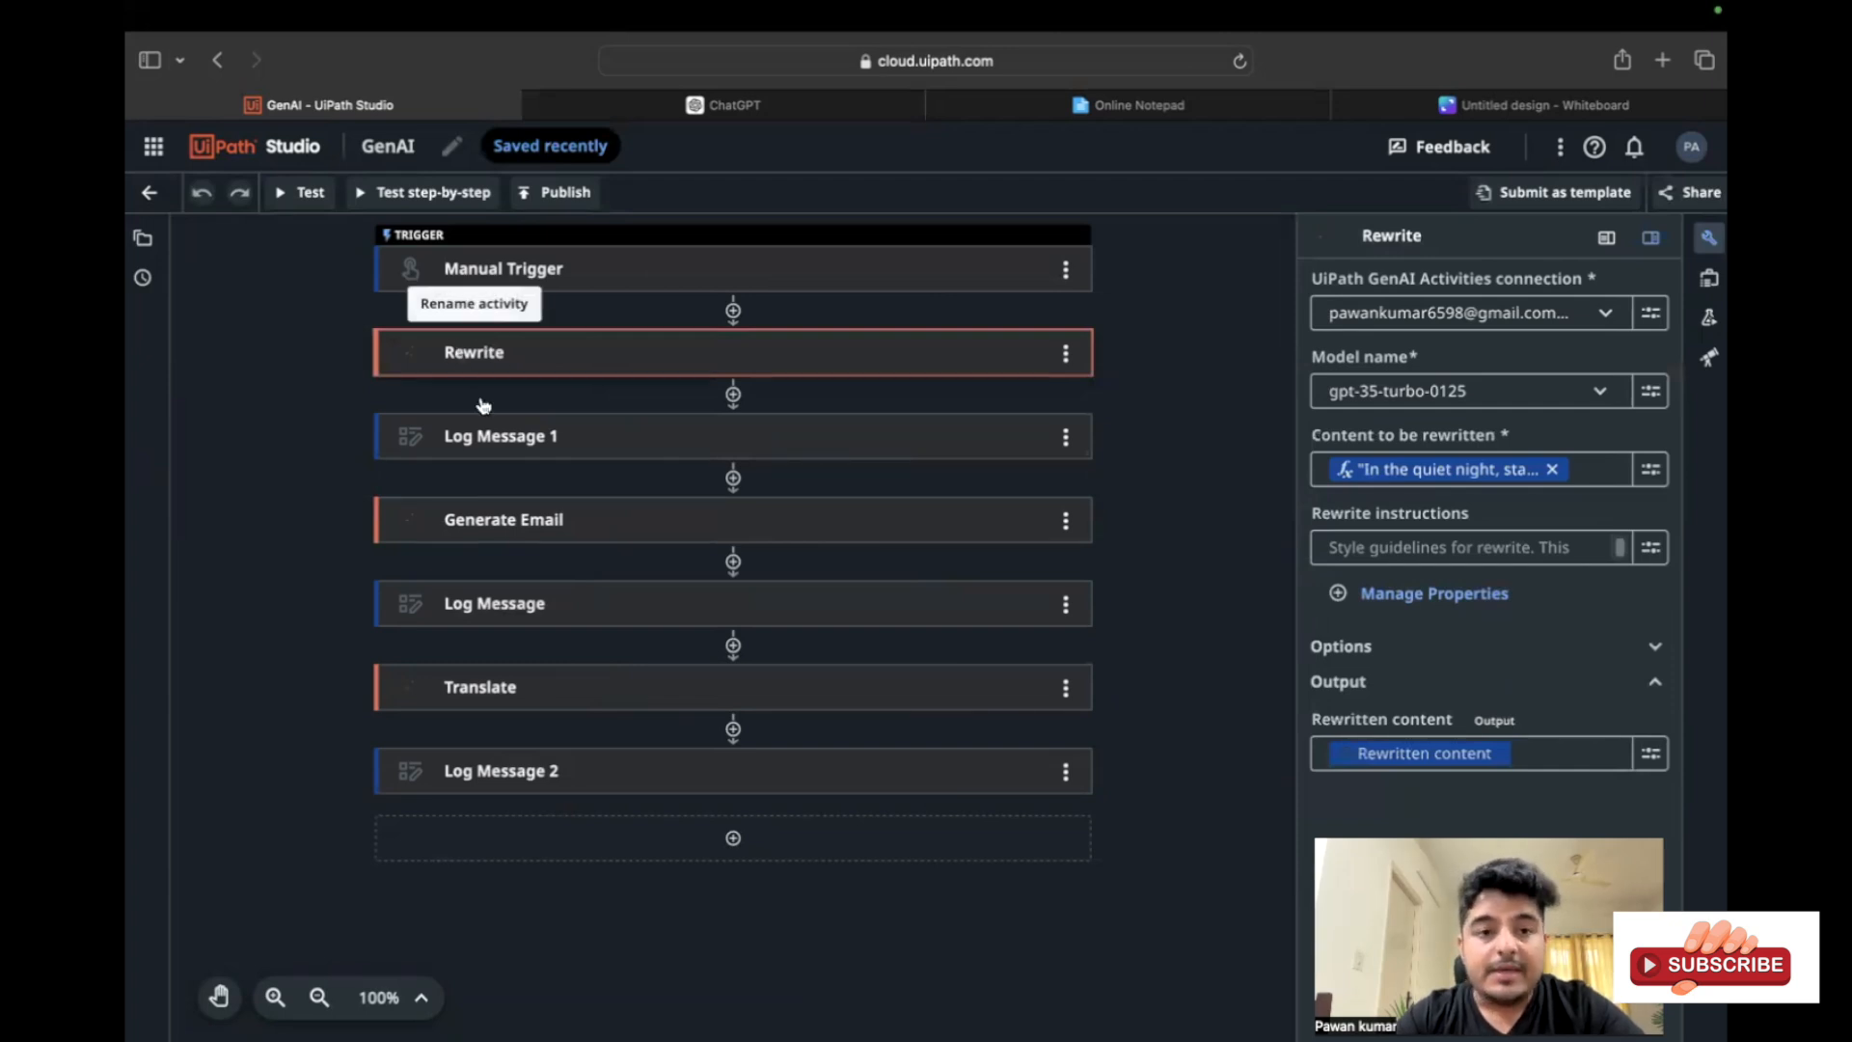
{"action": "left_click", "coordinate": [543, 433]}
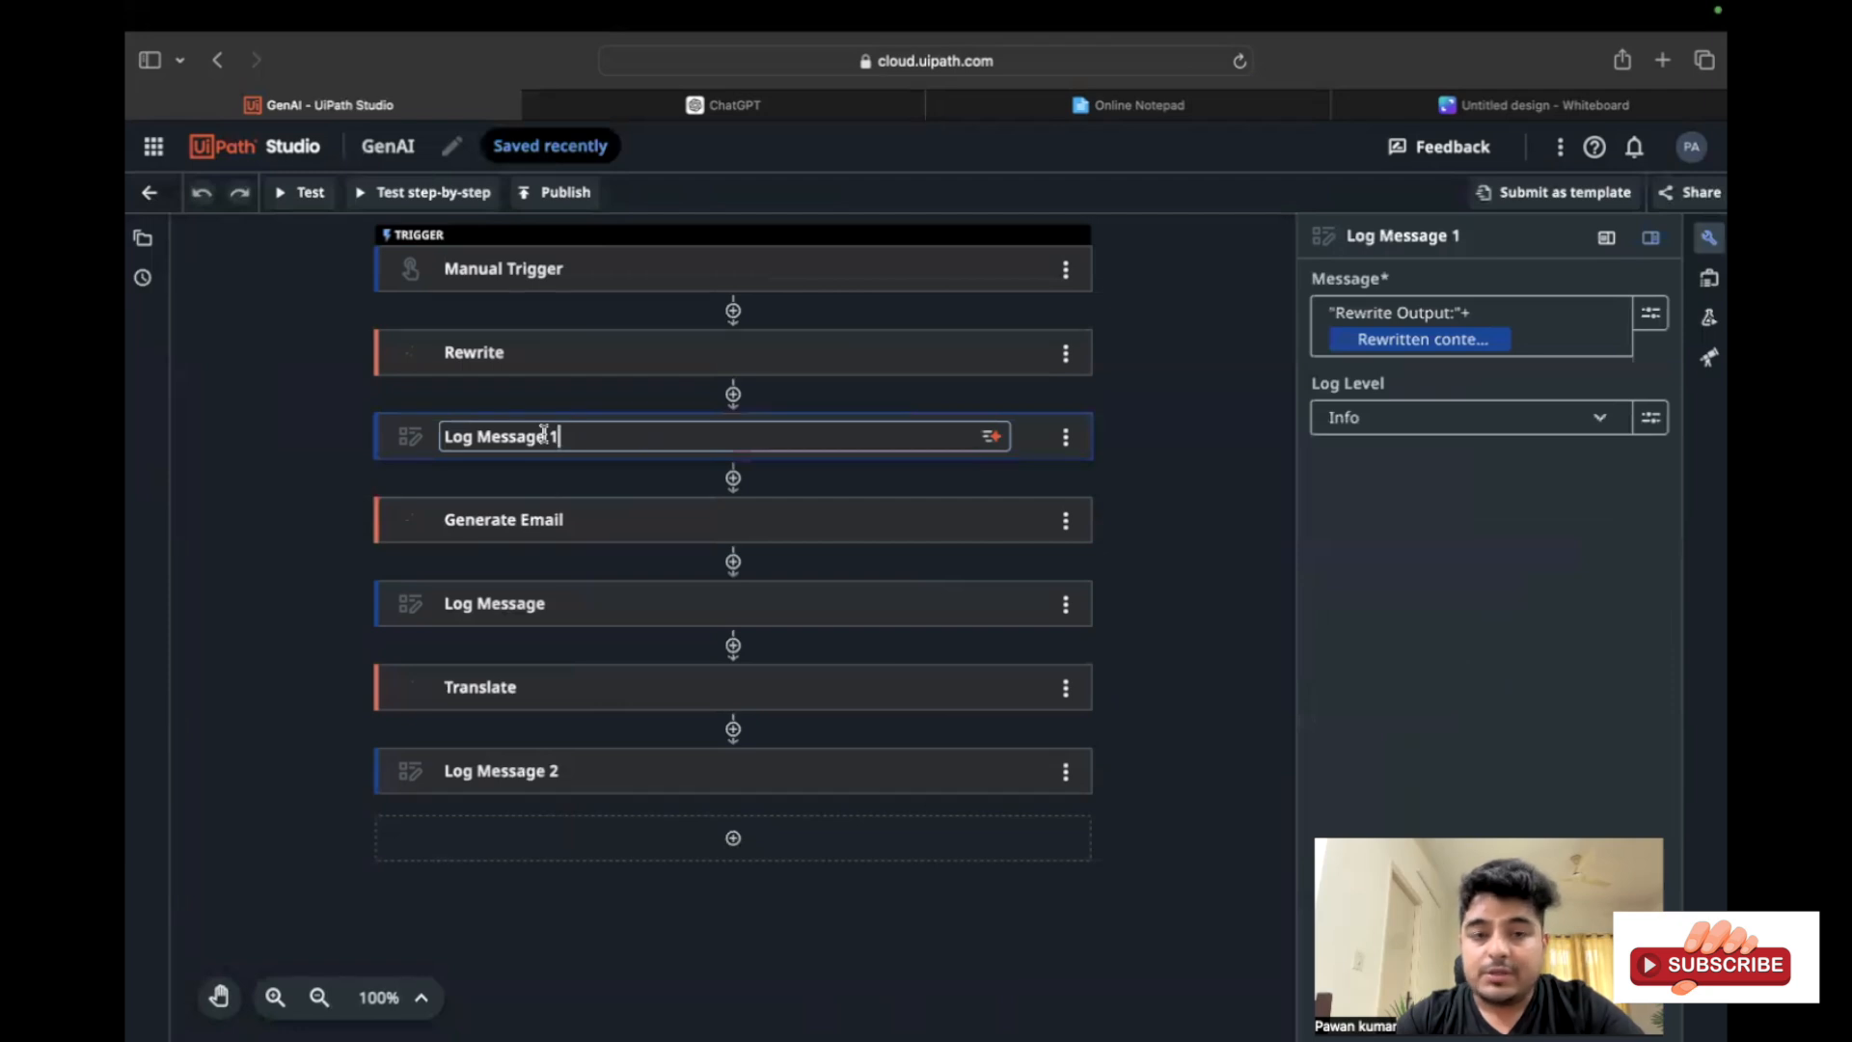
{"action": "left_click", "coordinate": [546, 355]}
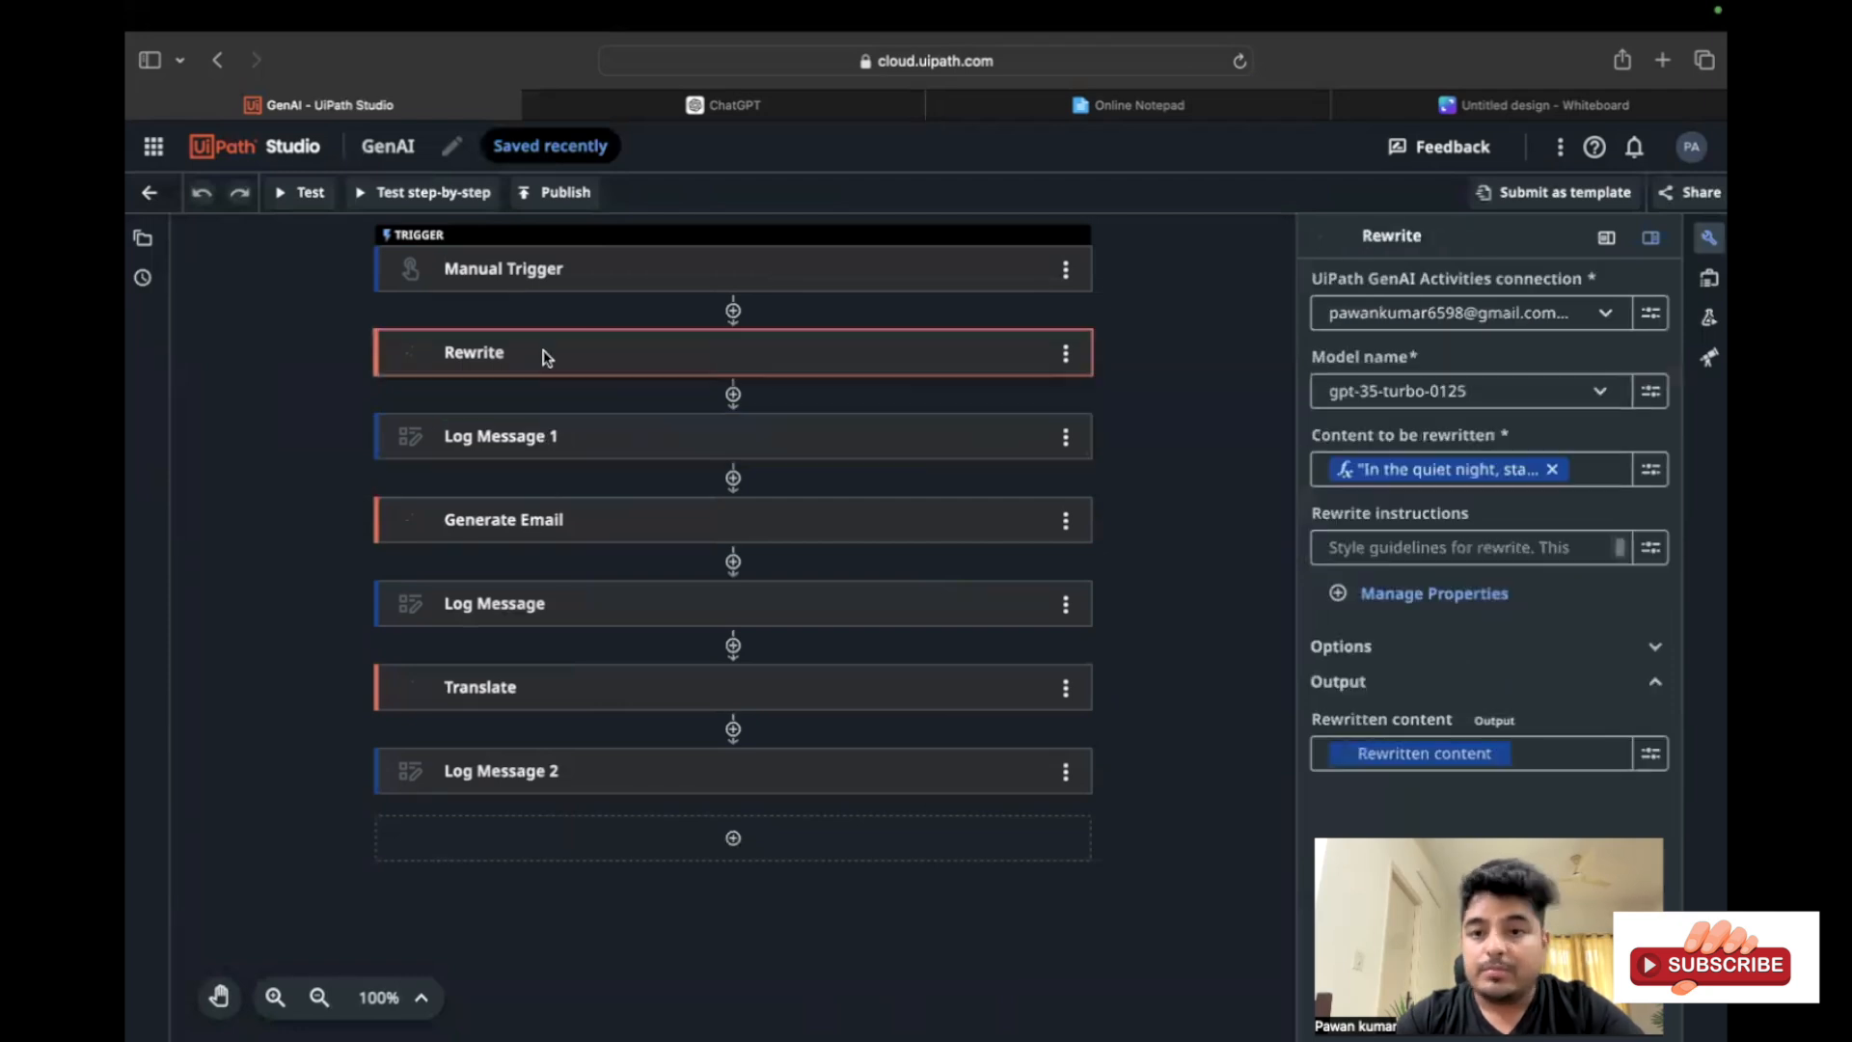
{"action": "left_click", "coordinate": [550, 530]}
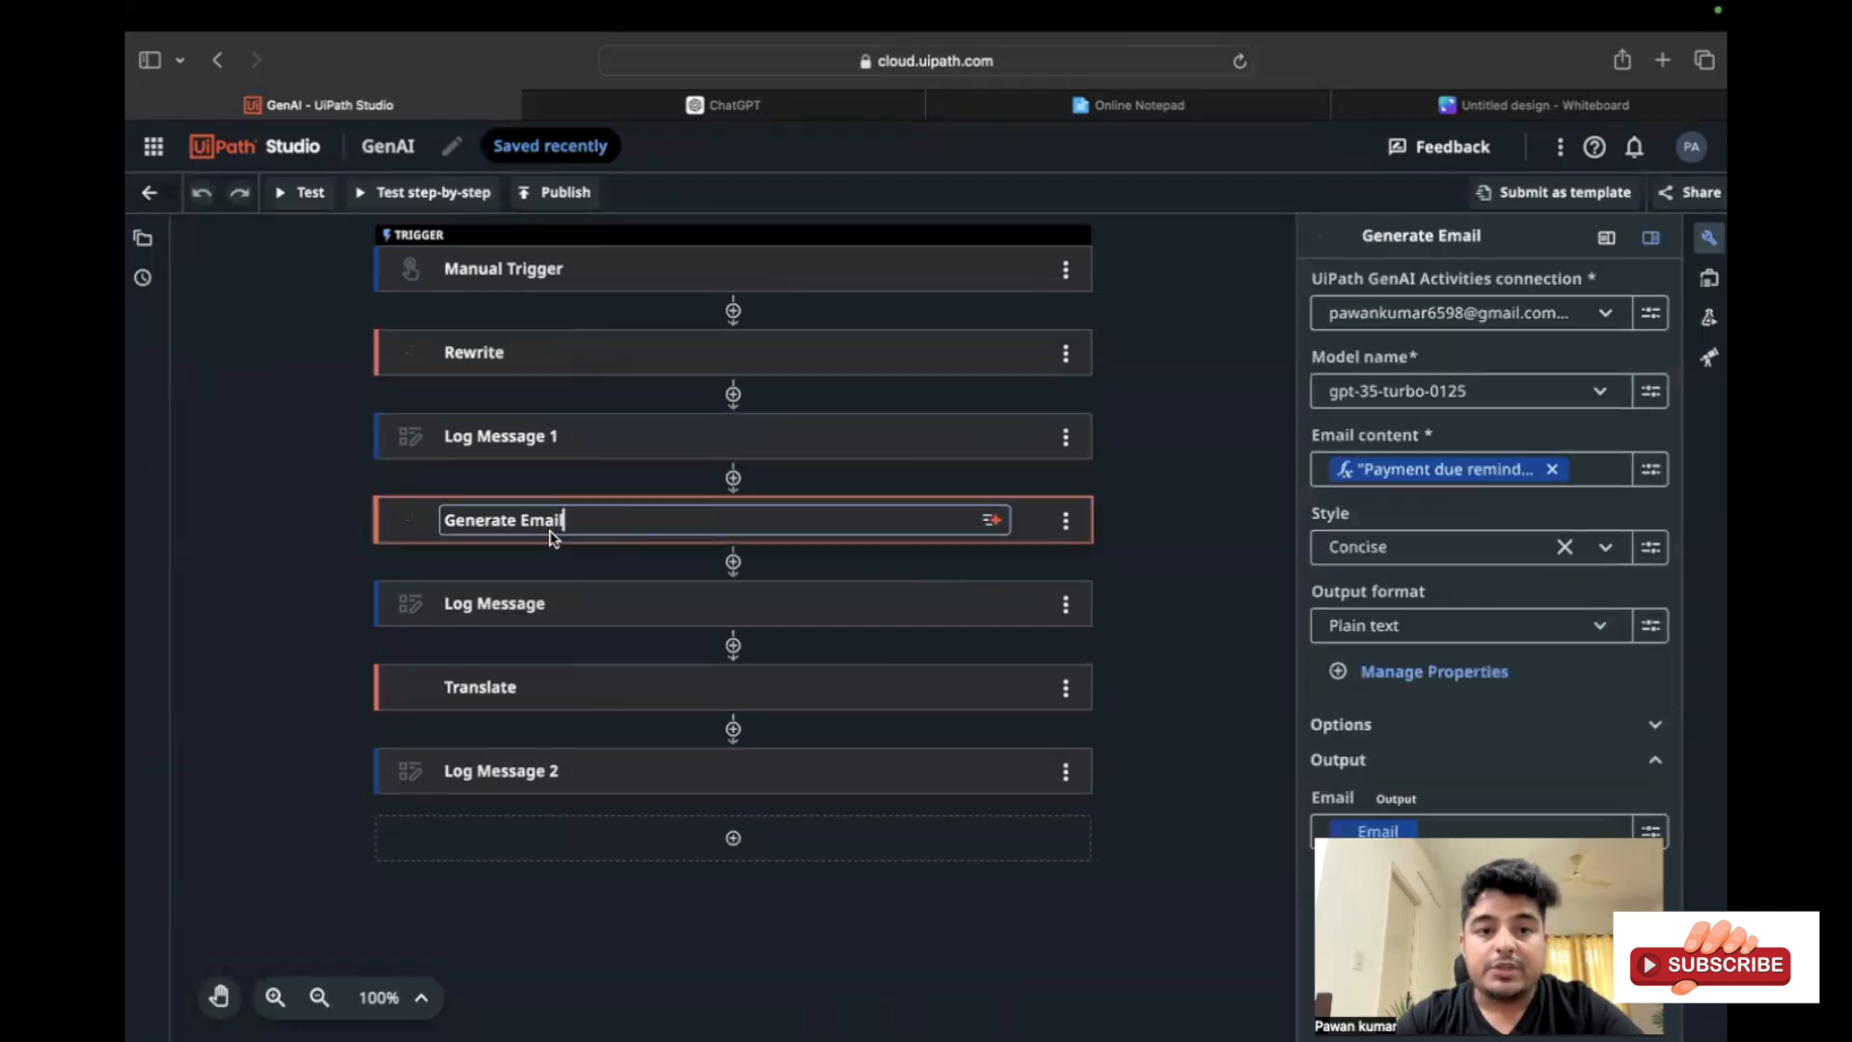
{"action": "left_click", "coordinate": [566, 613]}
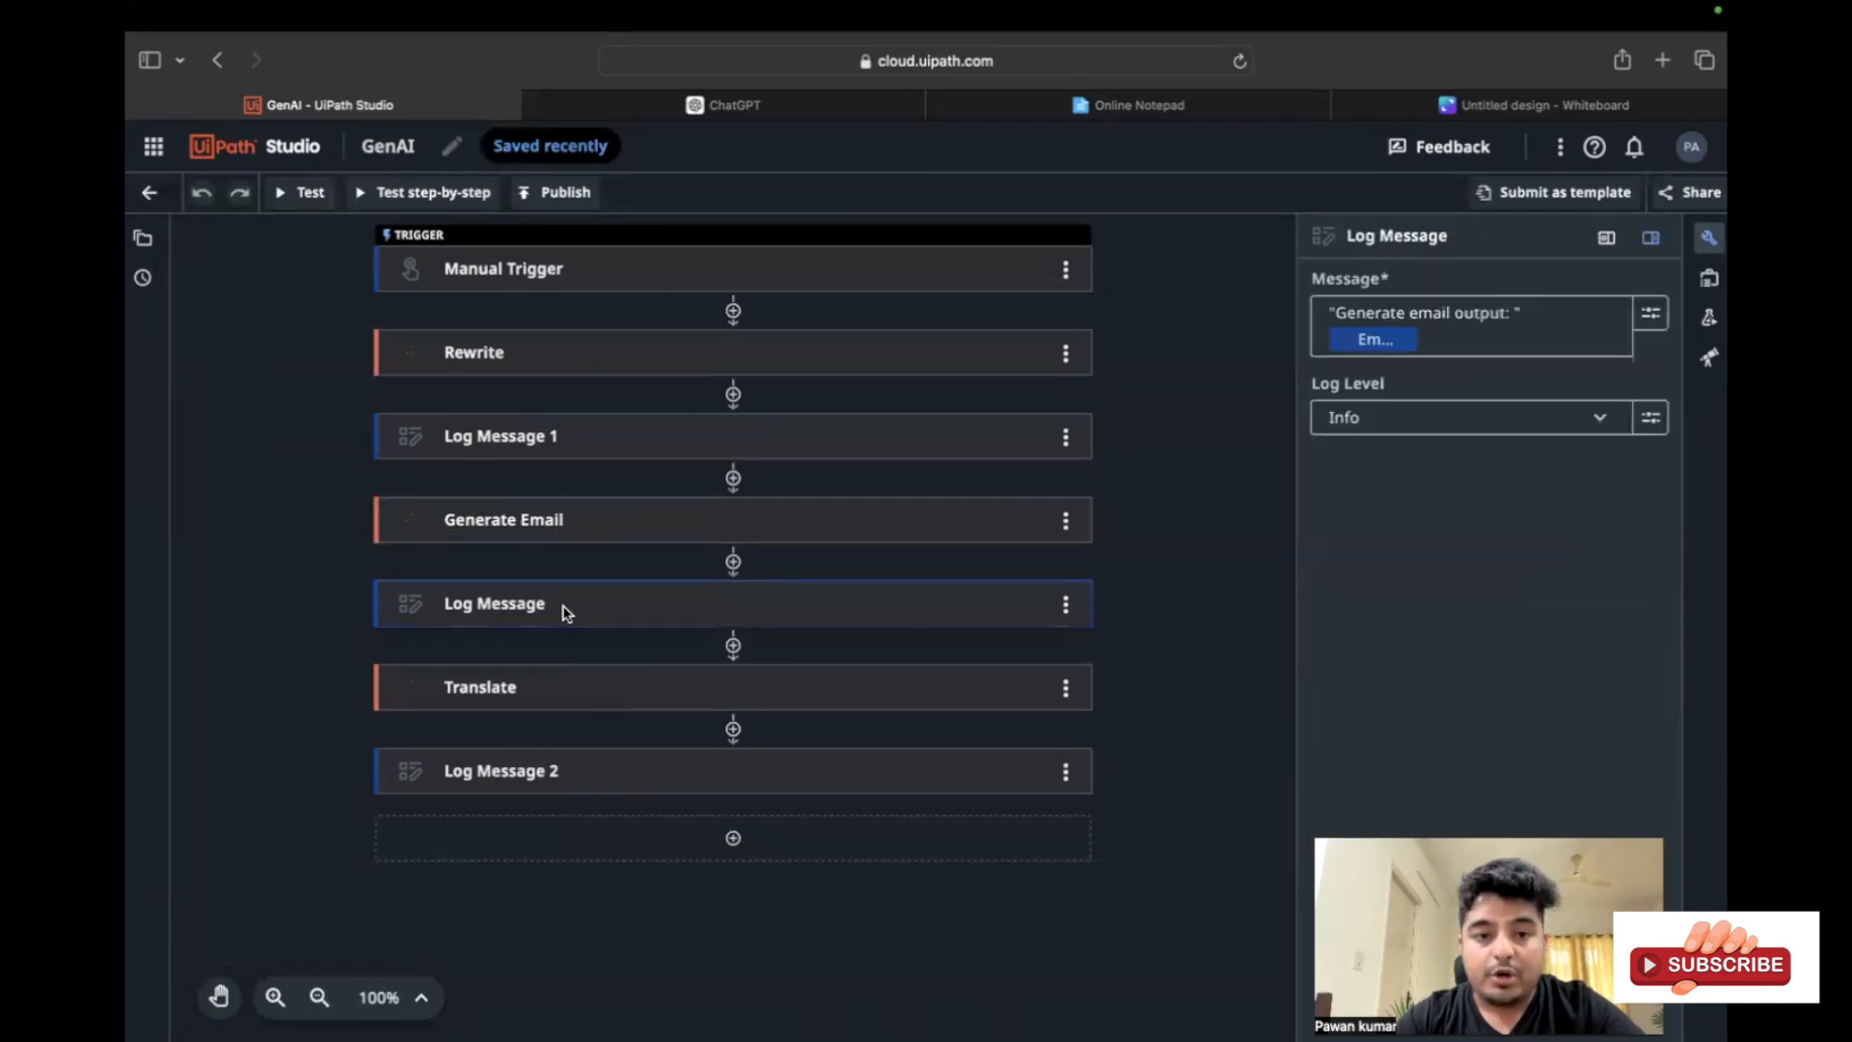
{"action": "left_click", "coordinate": [521, 695]}
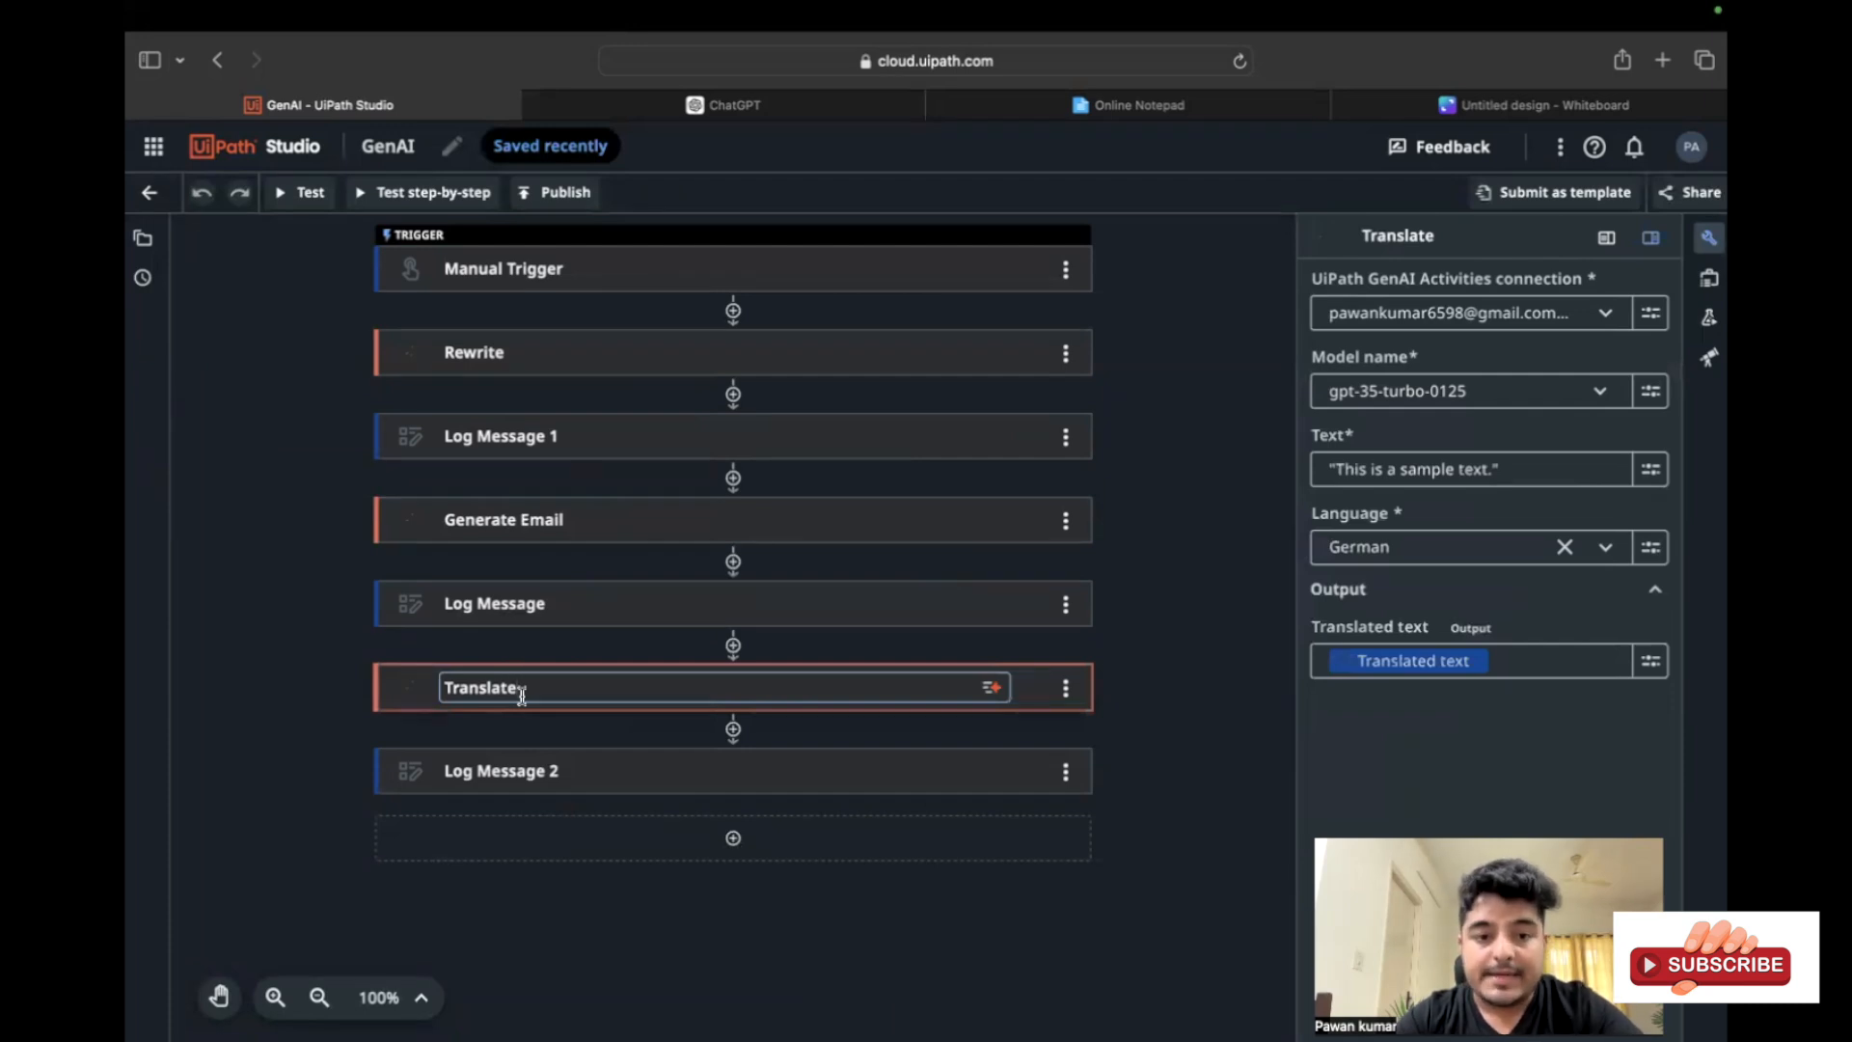
{"action": "left_click", "coordinate": [523, 361]}
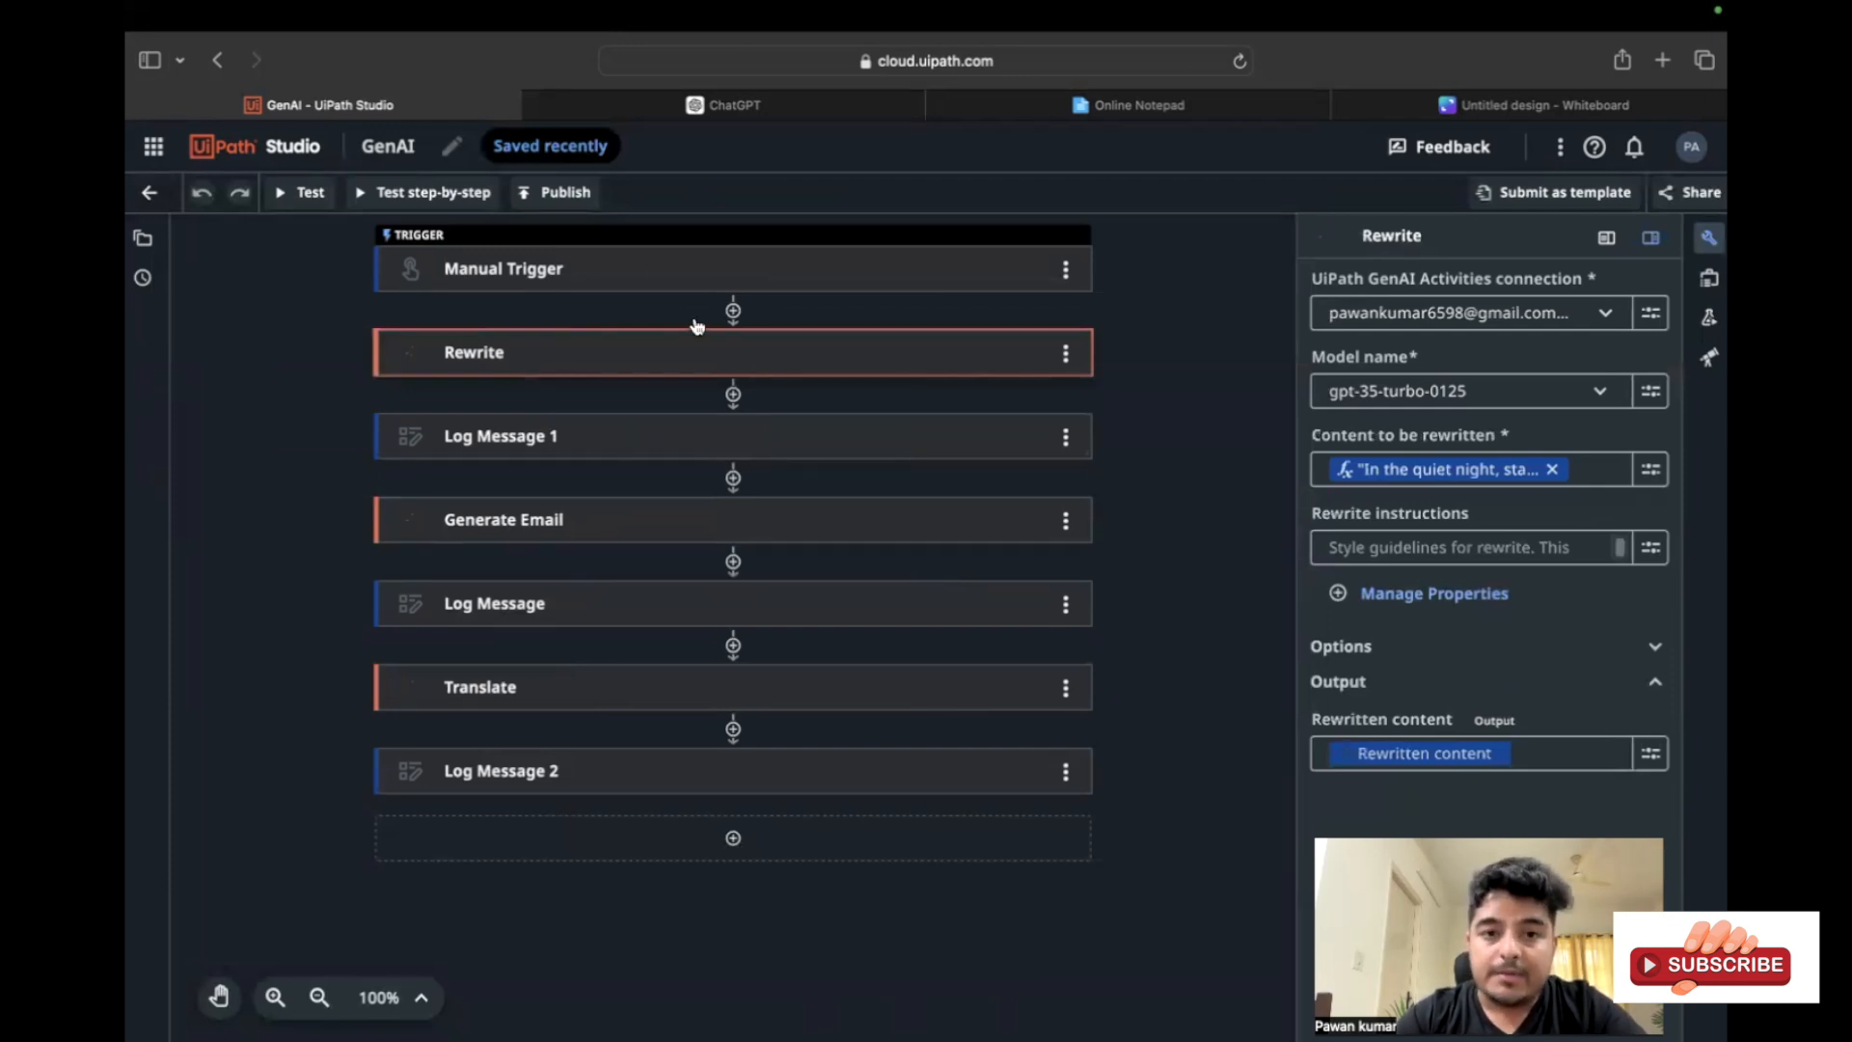
Browse the UiPath GenAI Activities category for an insertion point above Rewrite, then close the activity list without adding anything
{"action": "left_click", "coordinate": [733, 310]}
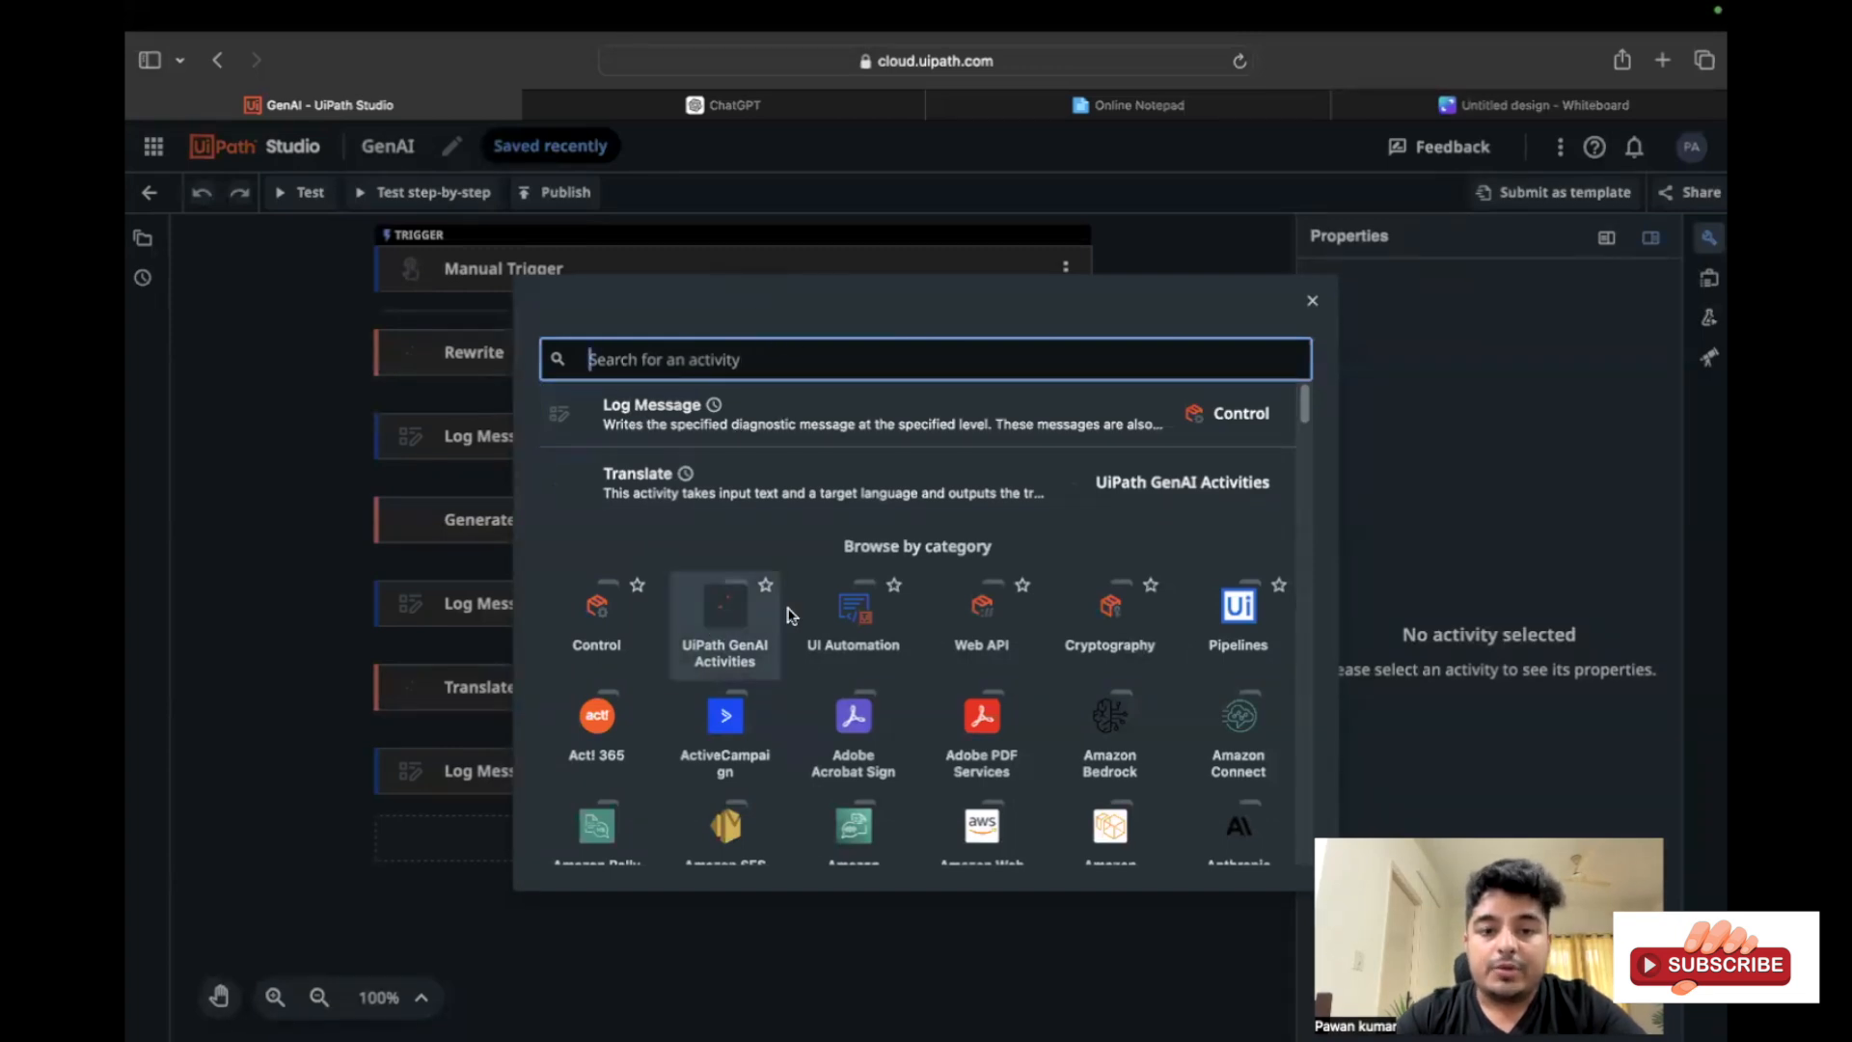
{"action": "left_click", "coordinate": [739, 636]}
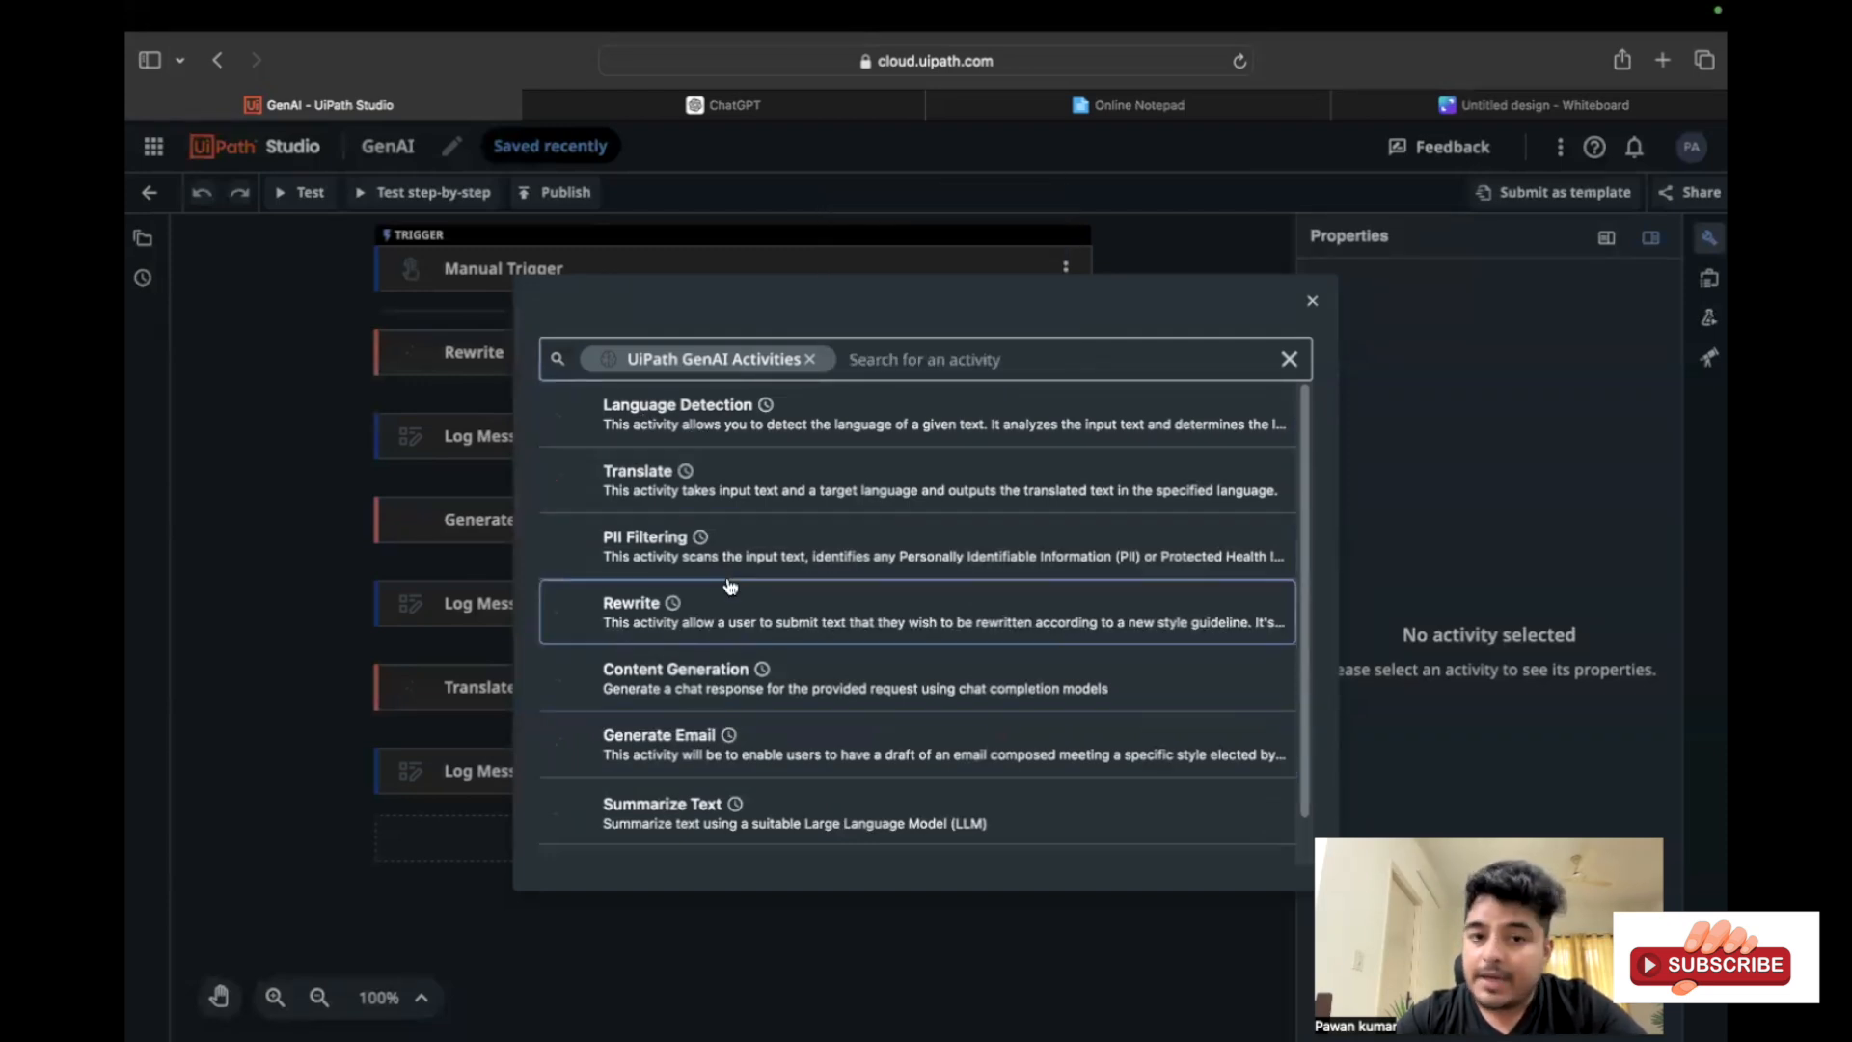
{"action": "scroll", "coordinate": [738, 709], "scroll_direction": "down", "scroll_amount": 1}
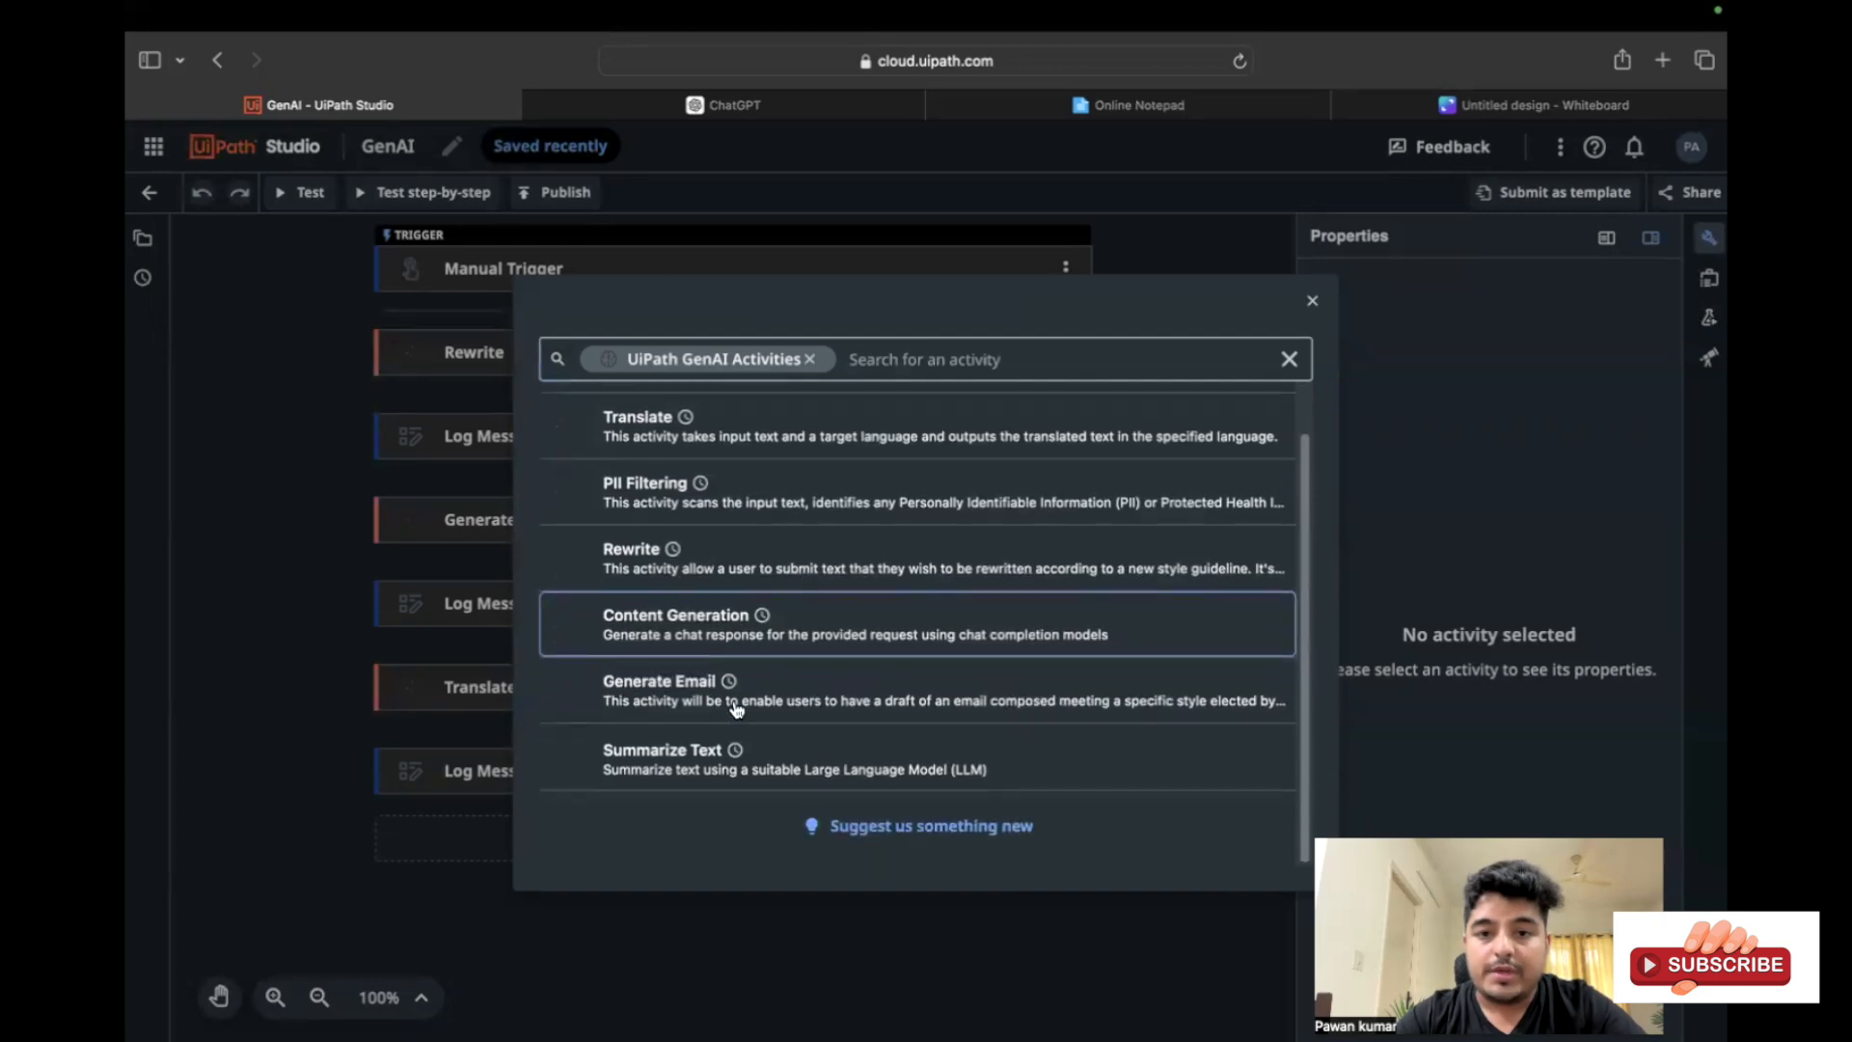
{"action": "scroll", "coordinate": [738, 709], "scroll_direction": "up", "scroll_amount": 1}
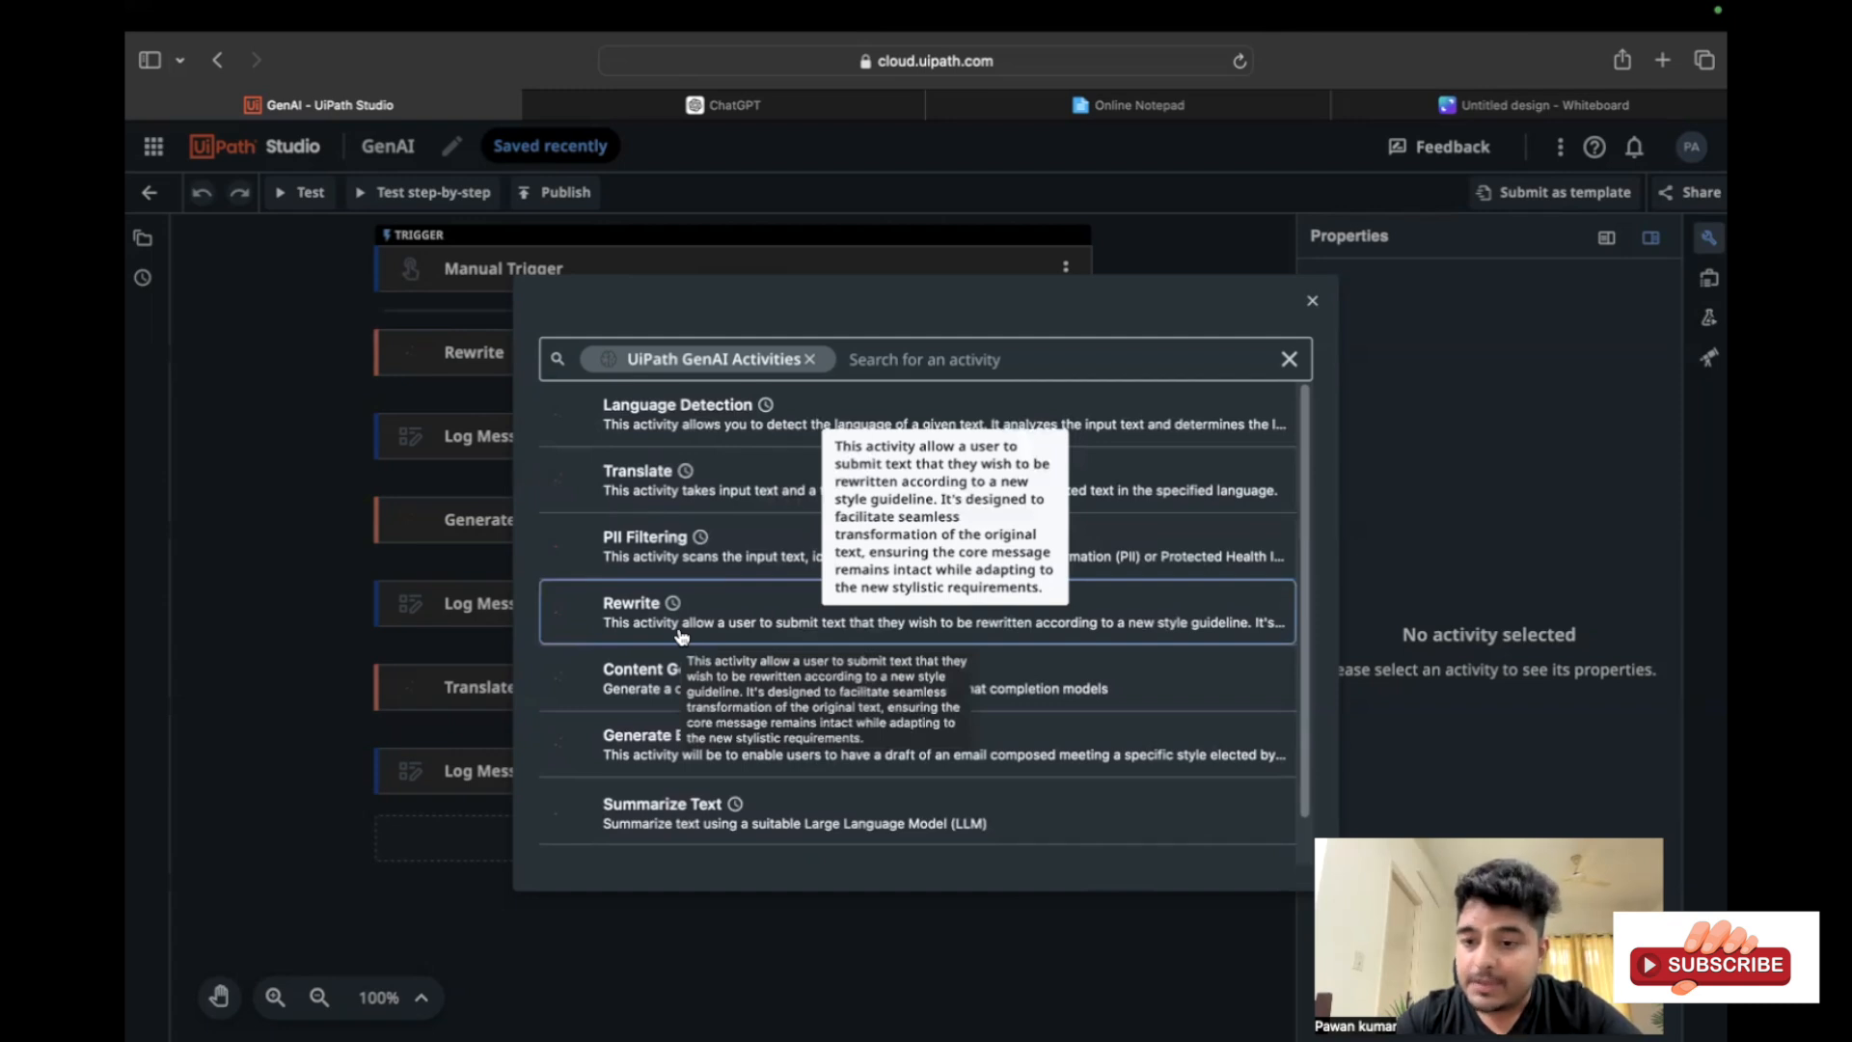
{"action": "left_click", "coordinate": [1310, 301]}
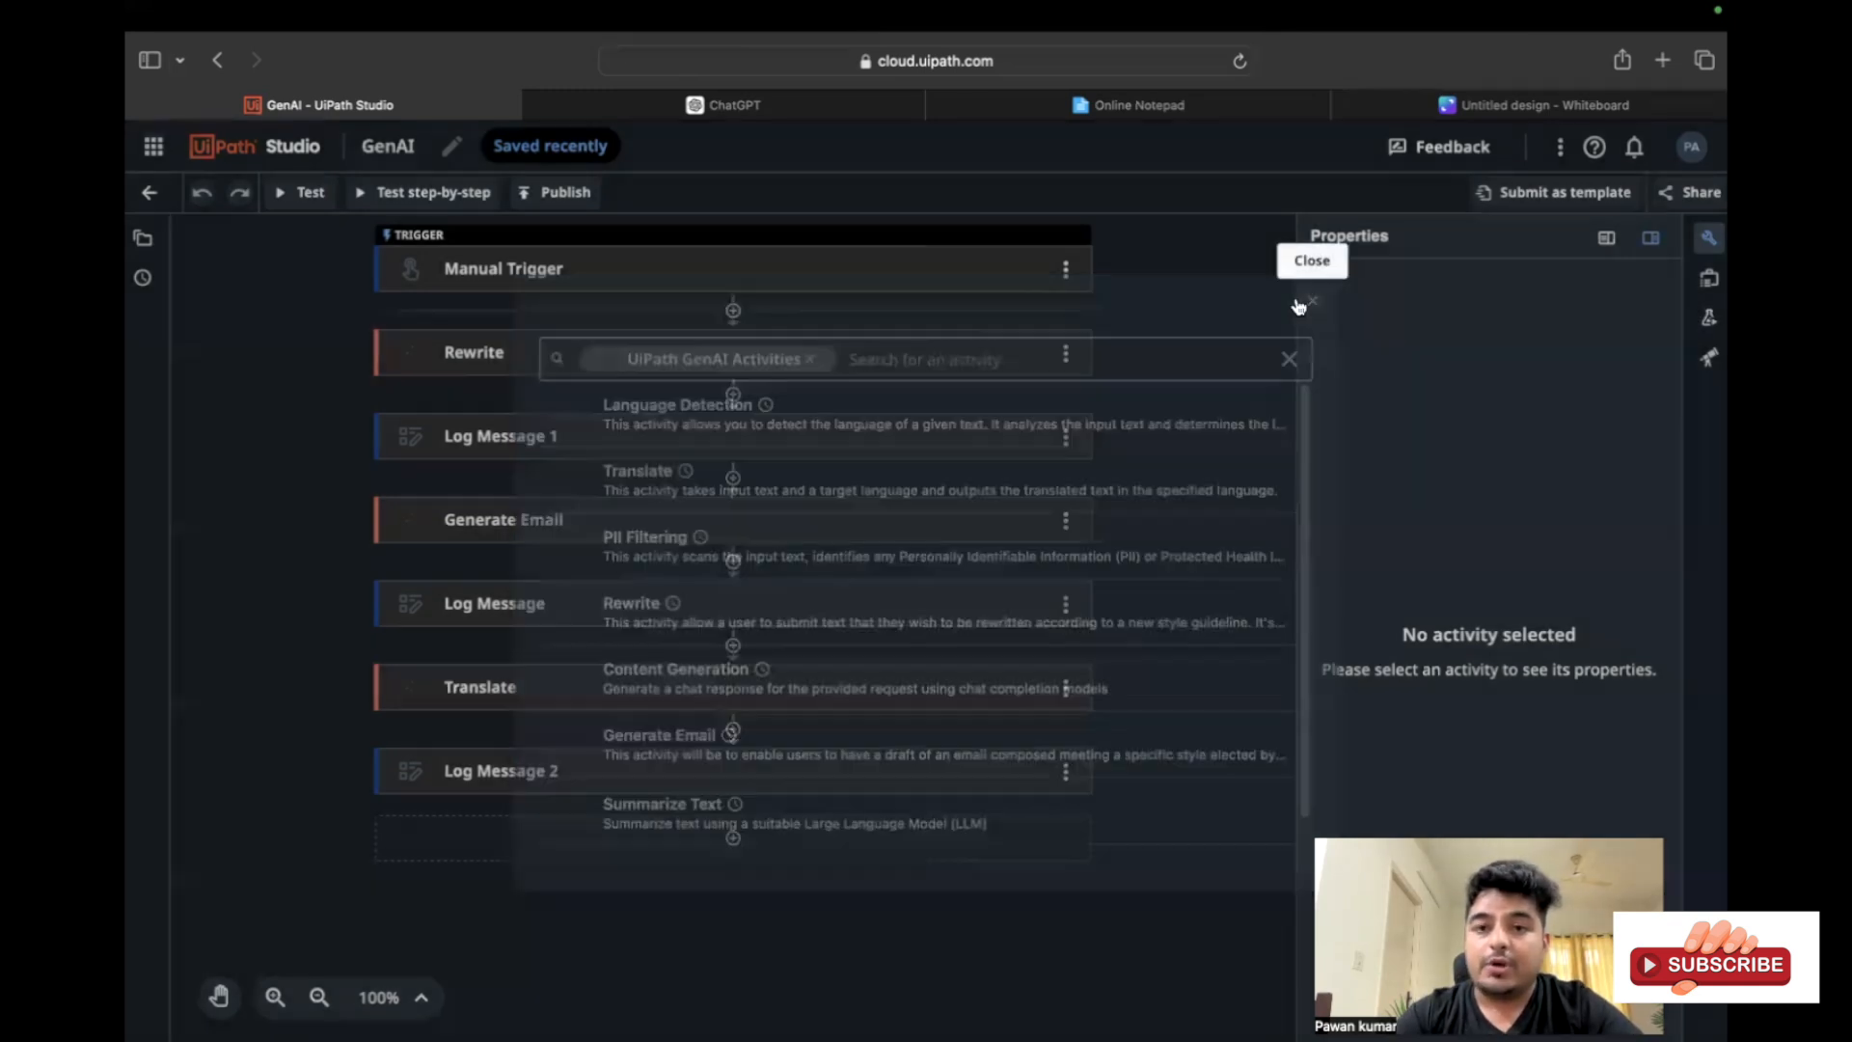
Check which models the Rewrite activity offers, leaving the model selection as it is
{"action": "left_click", "coordinate": [584, 369]}
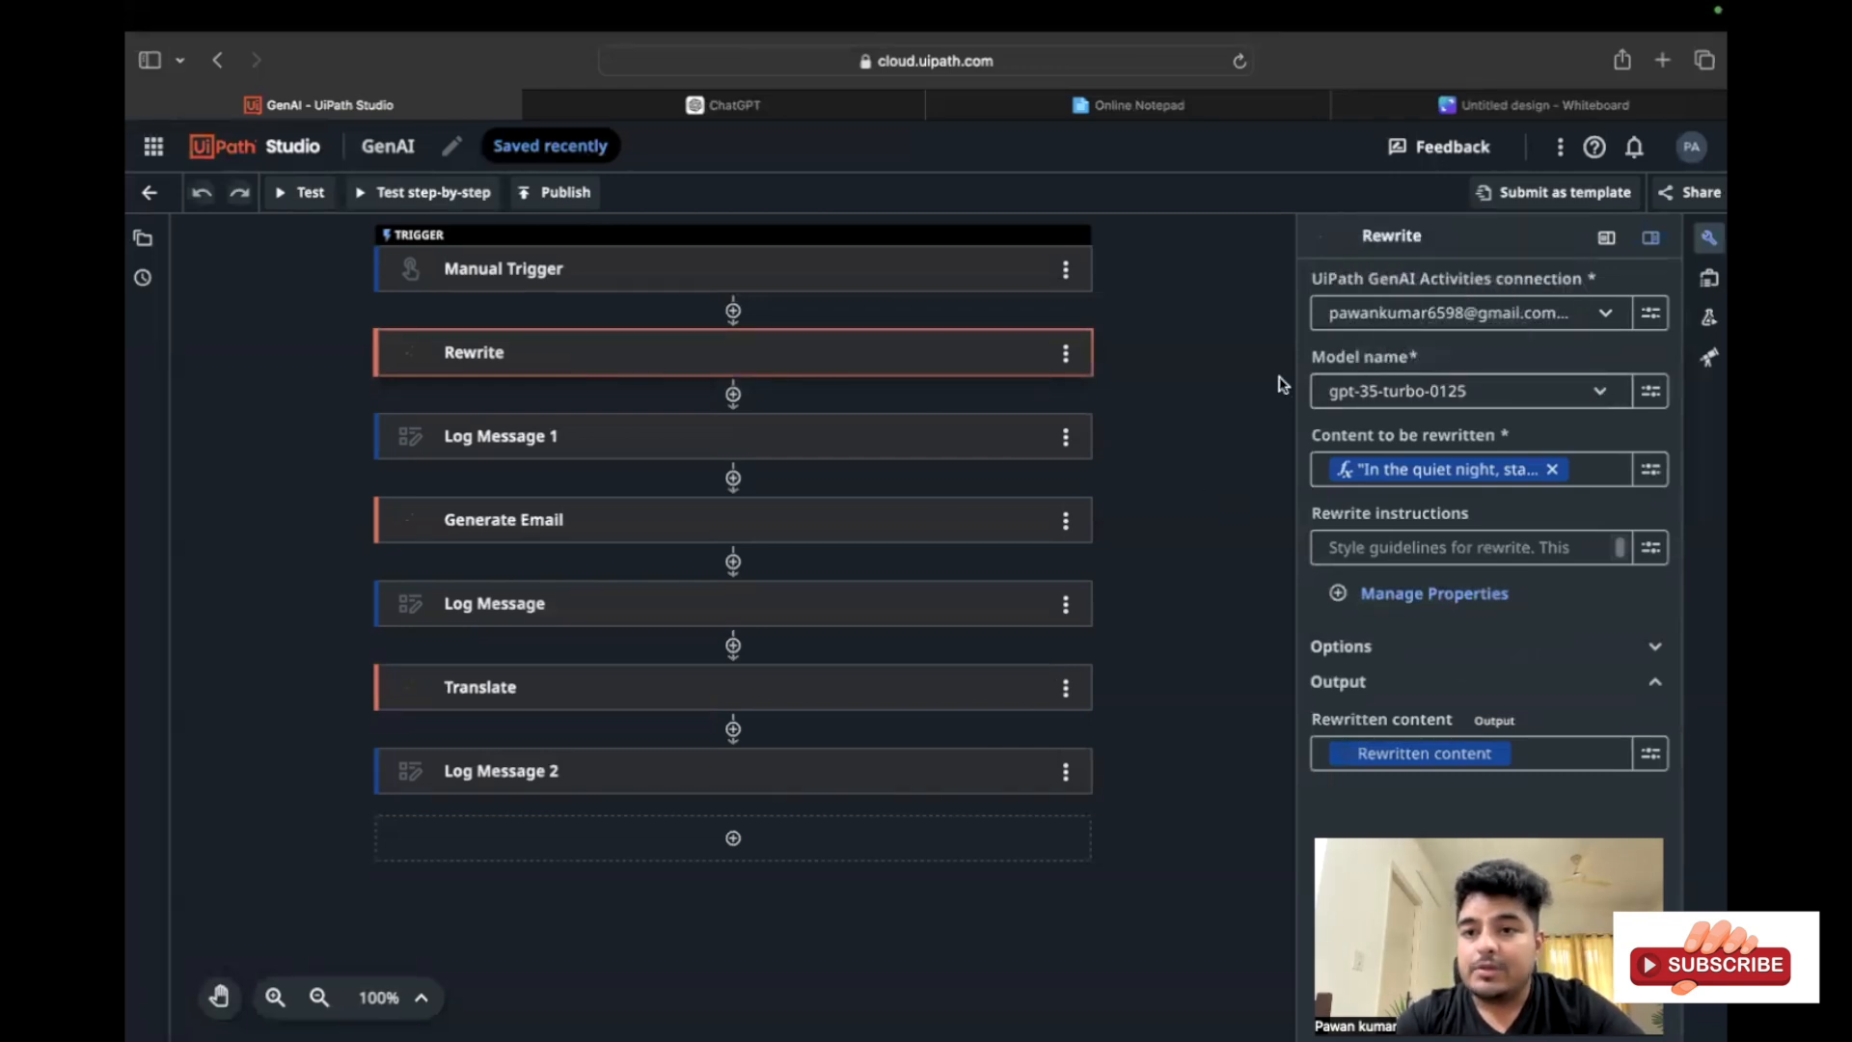
{"action": "left_click", "coordinate": [1598, 392]}
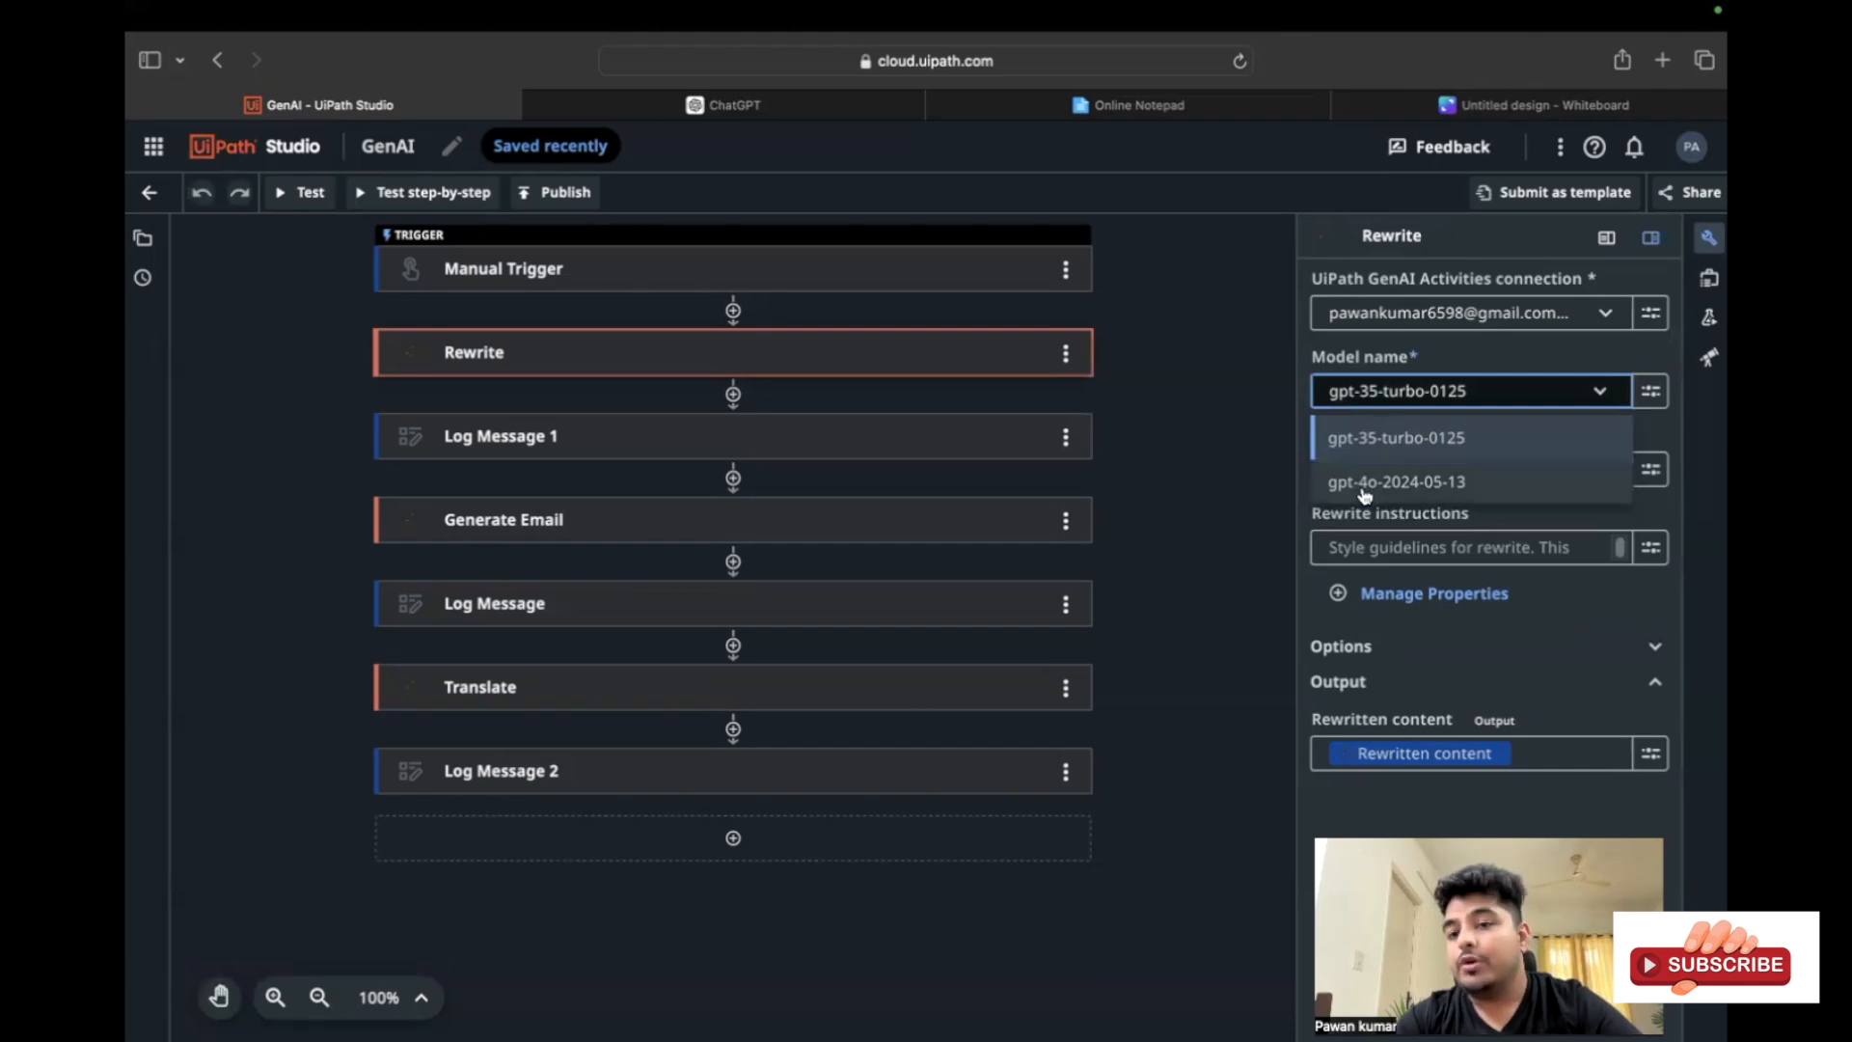
{"action": "left_click", "coordinate": [1251, 401]}
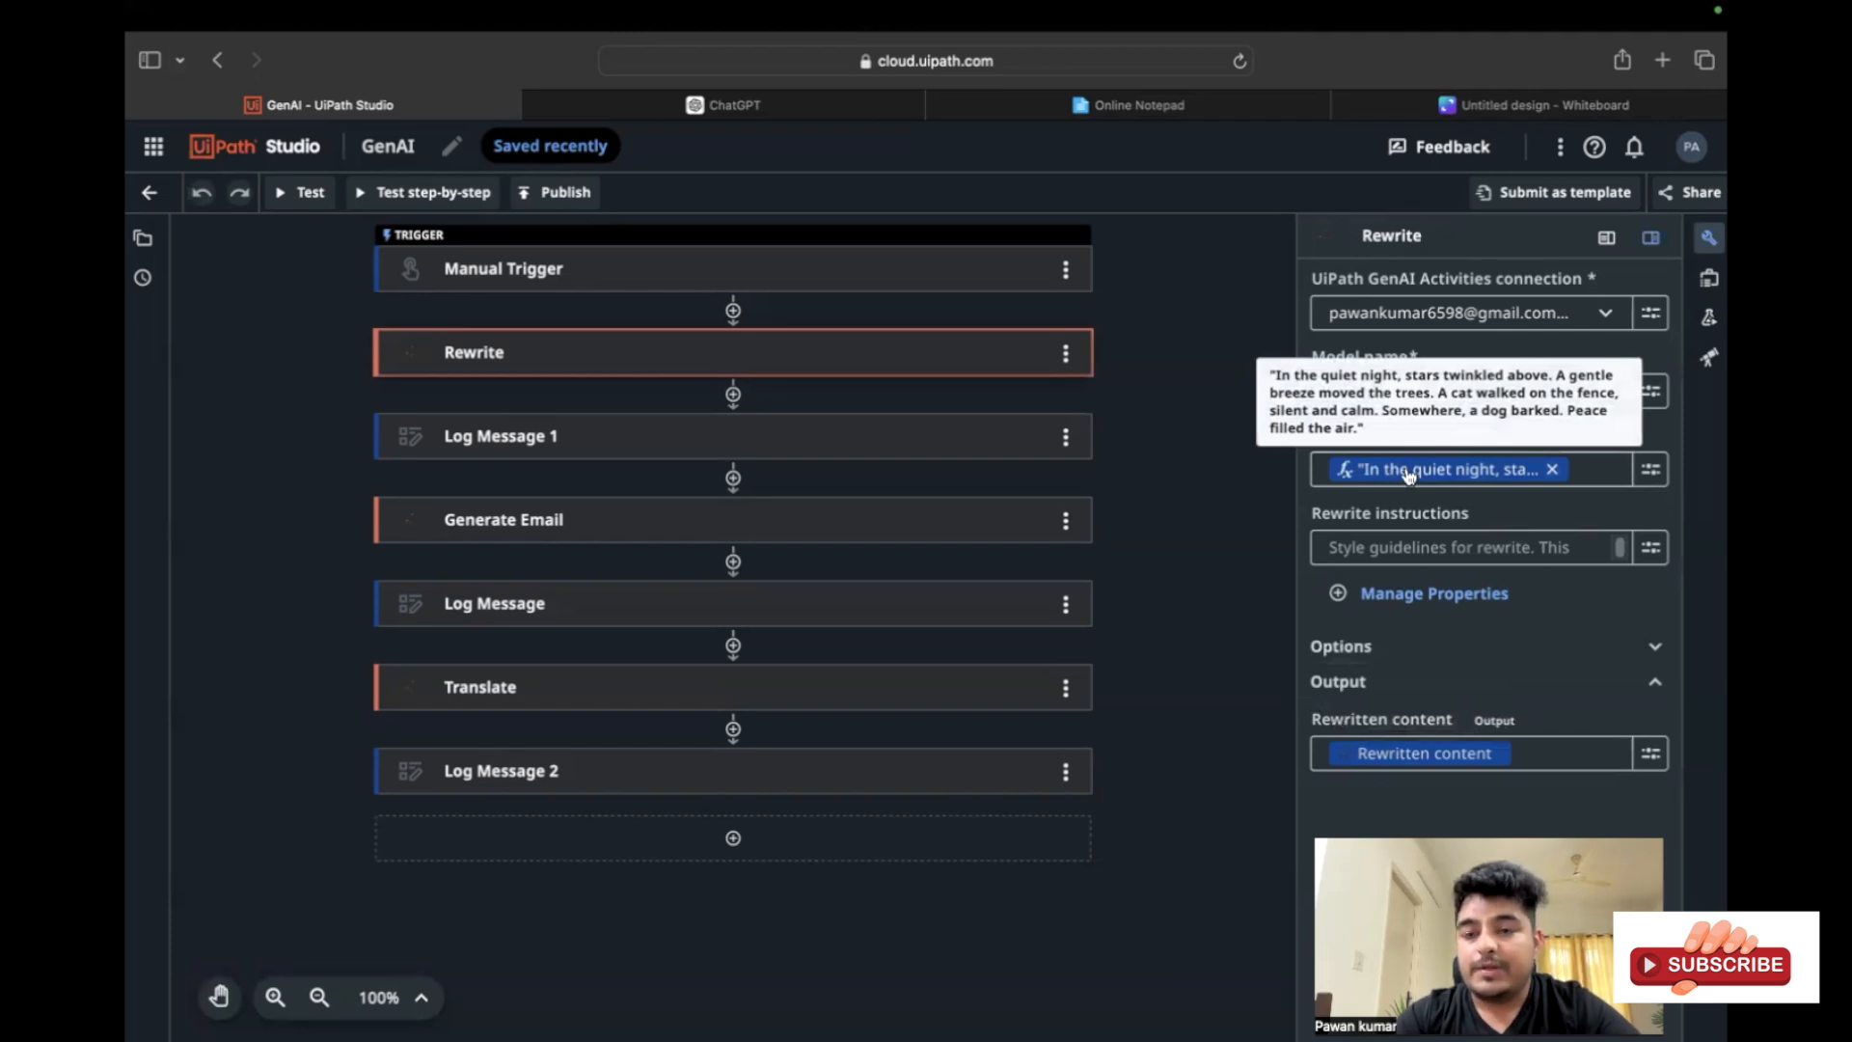
View Rewrite's content in the expression editor along with its insertable variables, then inspect the Log Message 1 properties
{"action": "left_click", "coordinate": [1655, 481]}
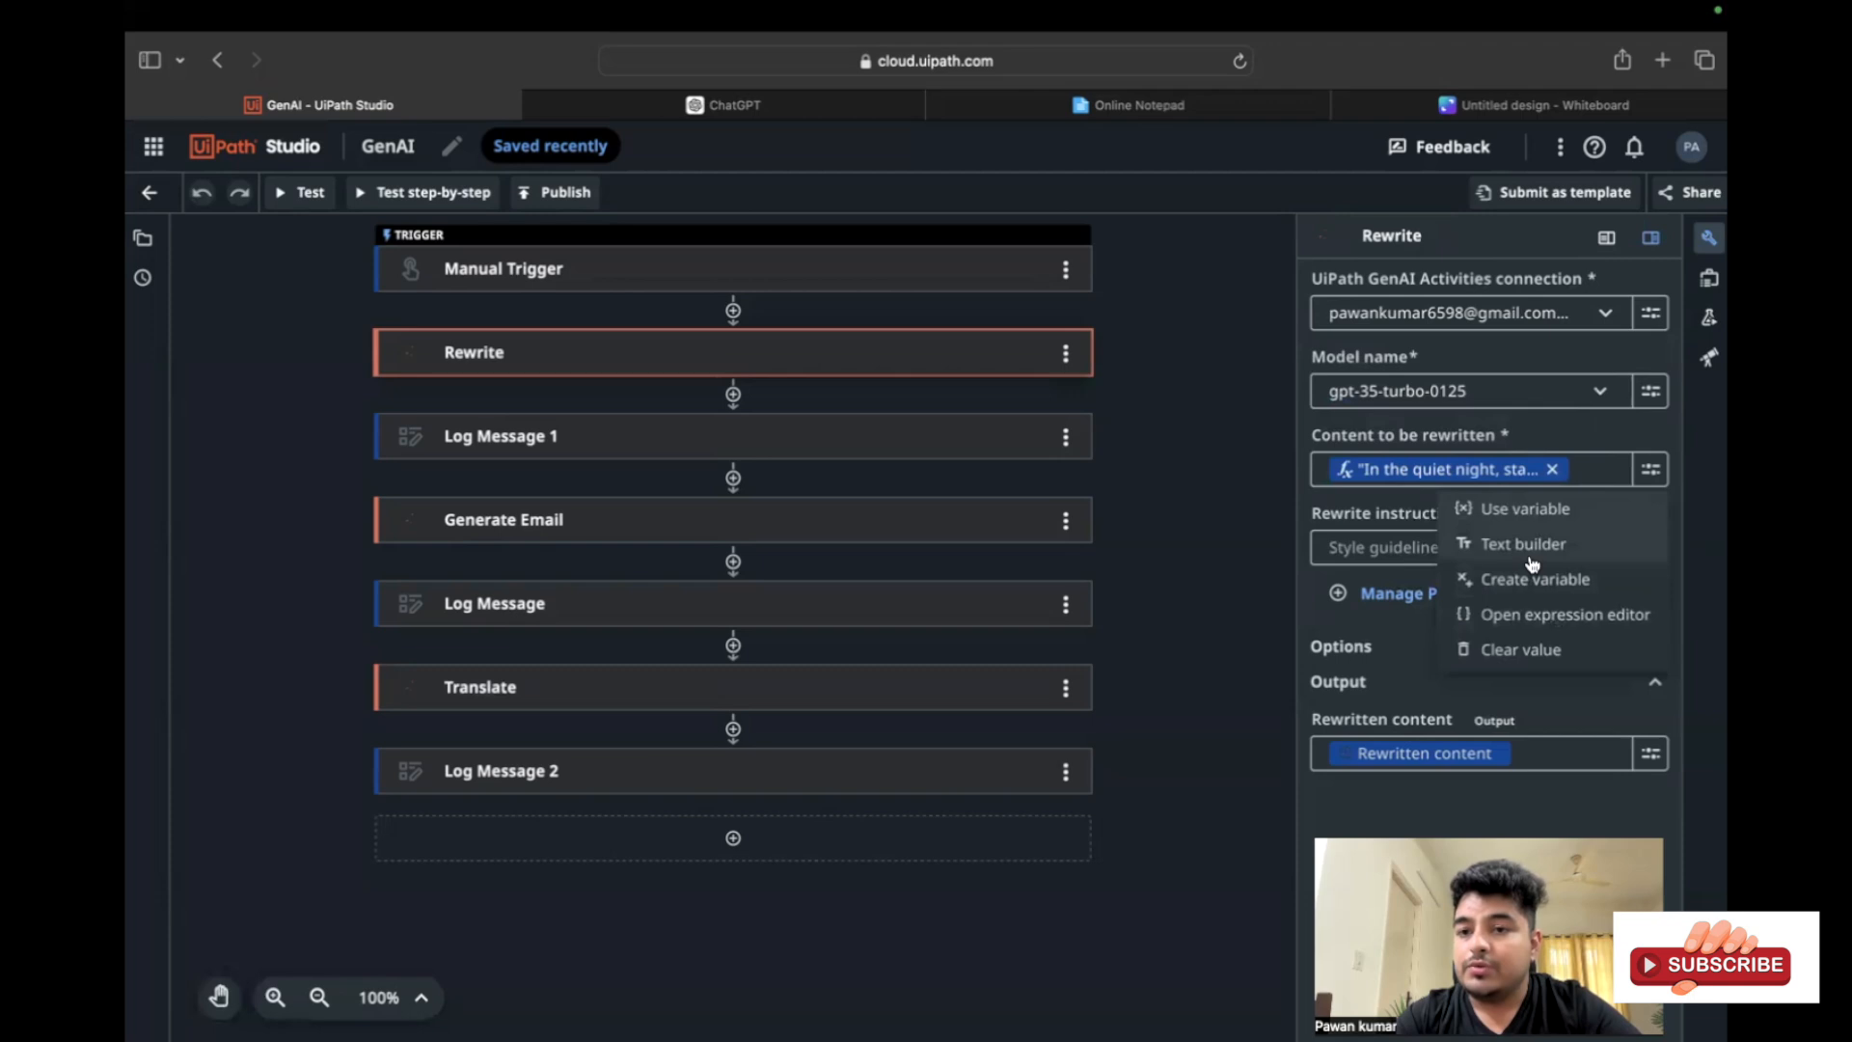
{"action": "left_click", "coordinate": [1522, 619]}
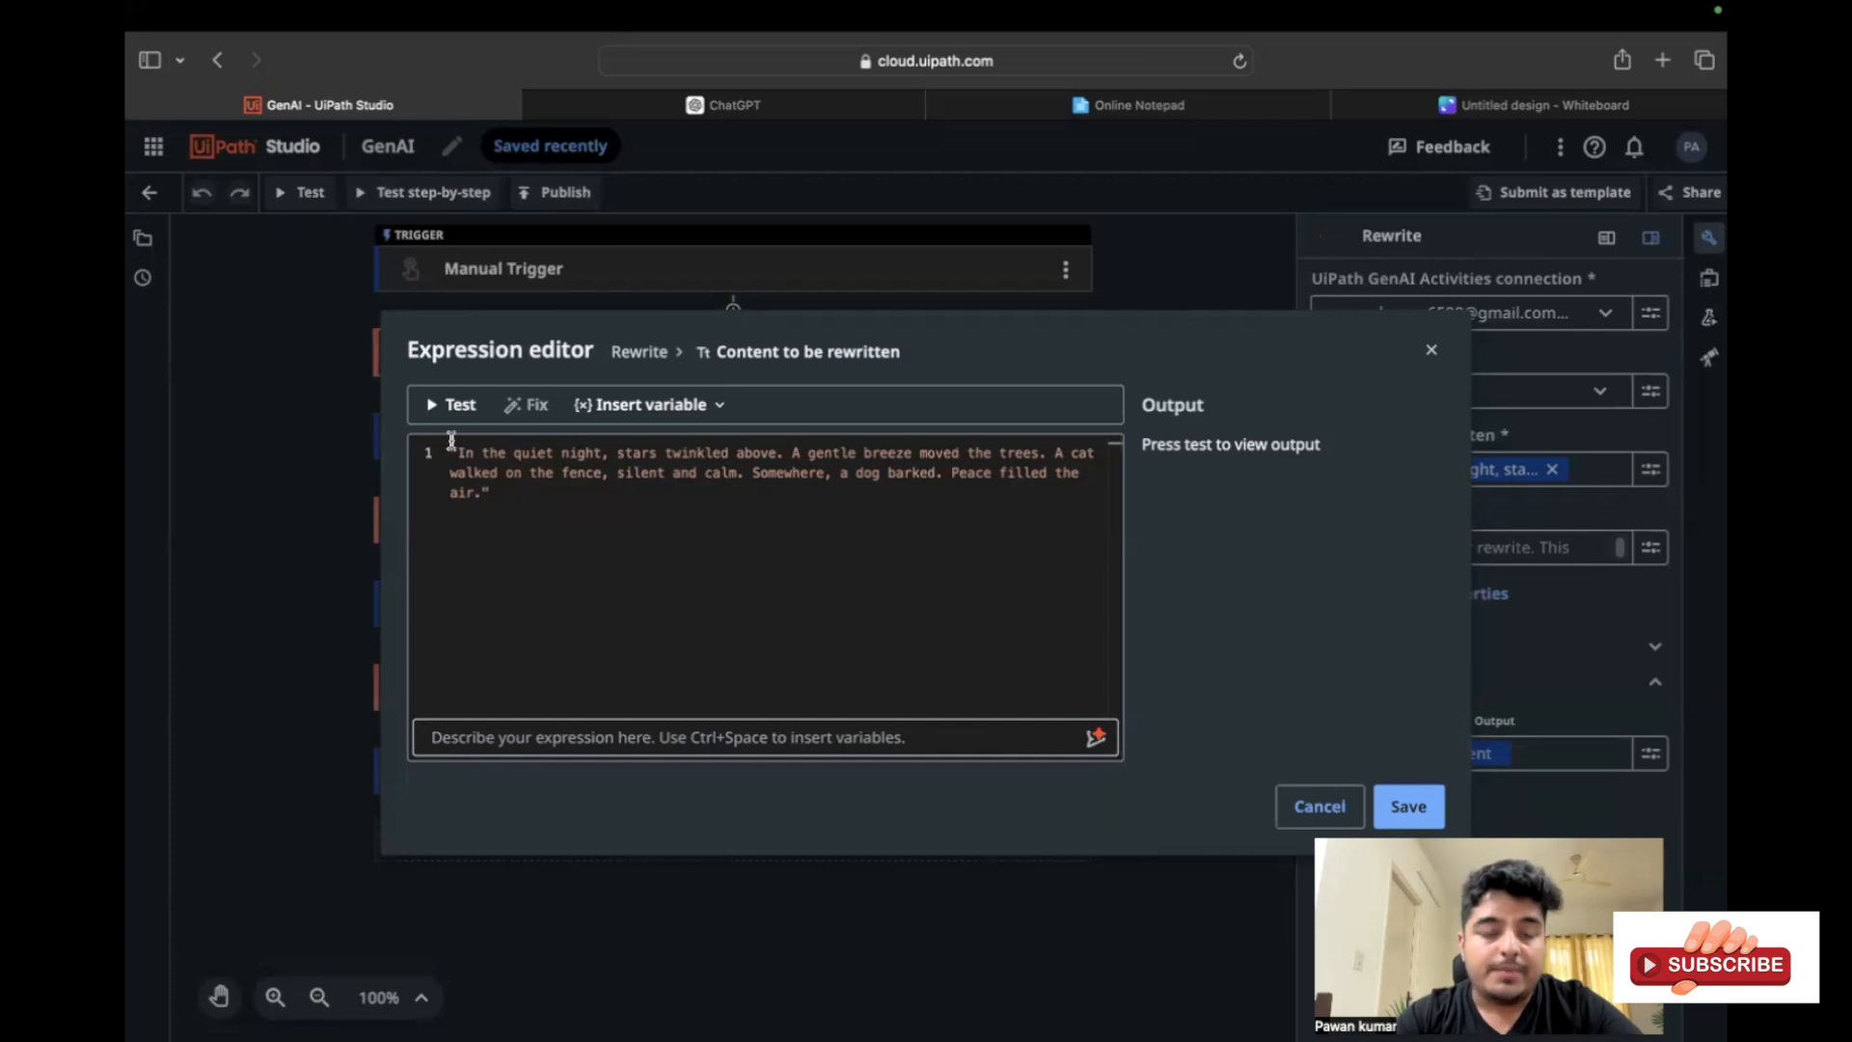
{"action": "left_click", "coordinate": [715, 405]}
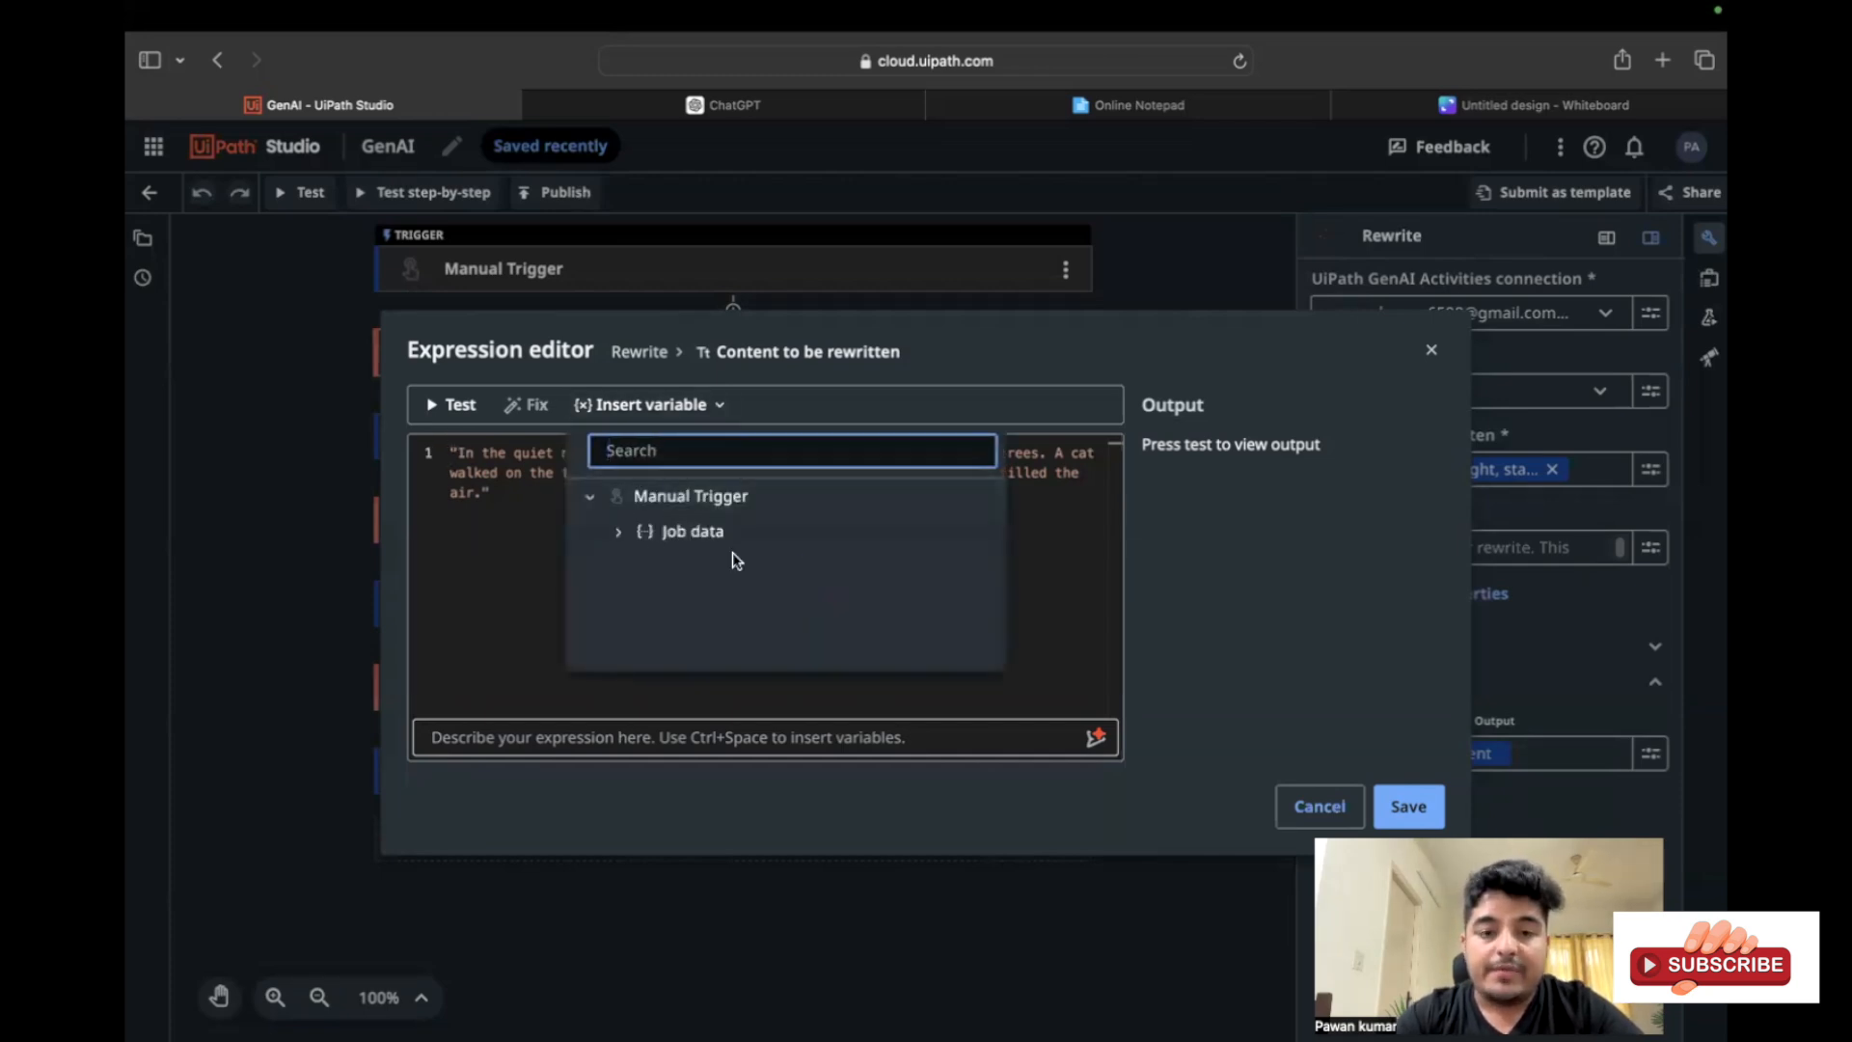
{"action": "left_click", "coordinate": [482, 561]}
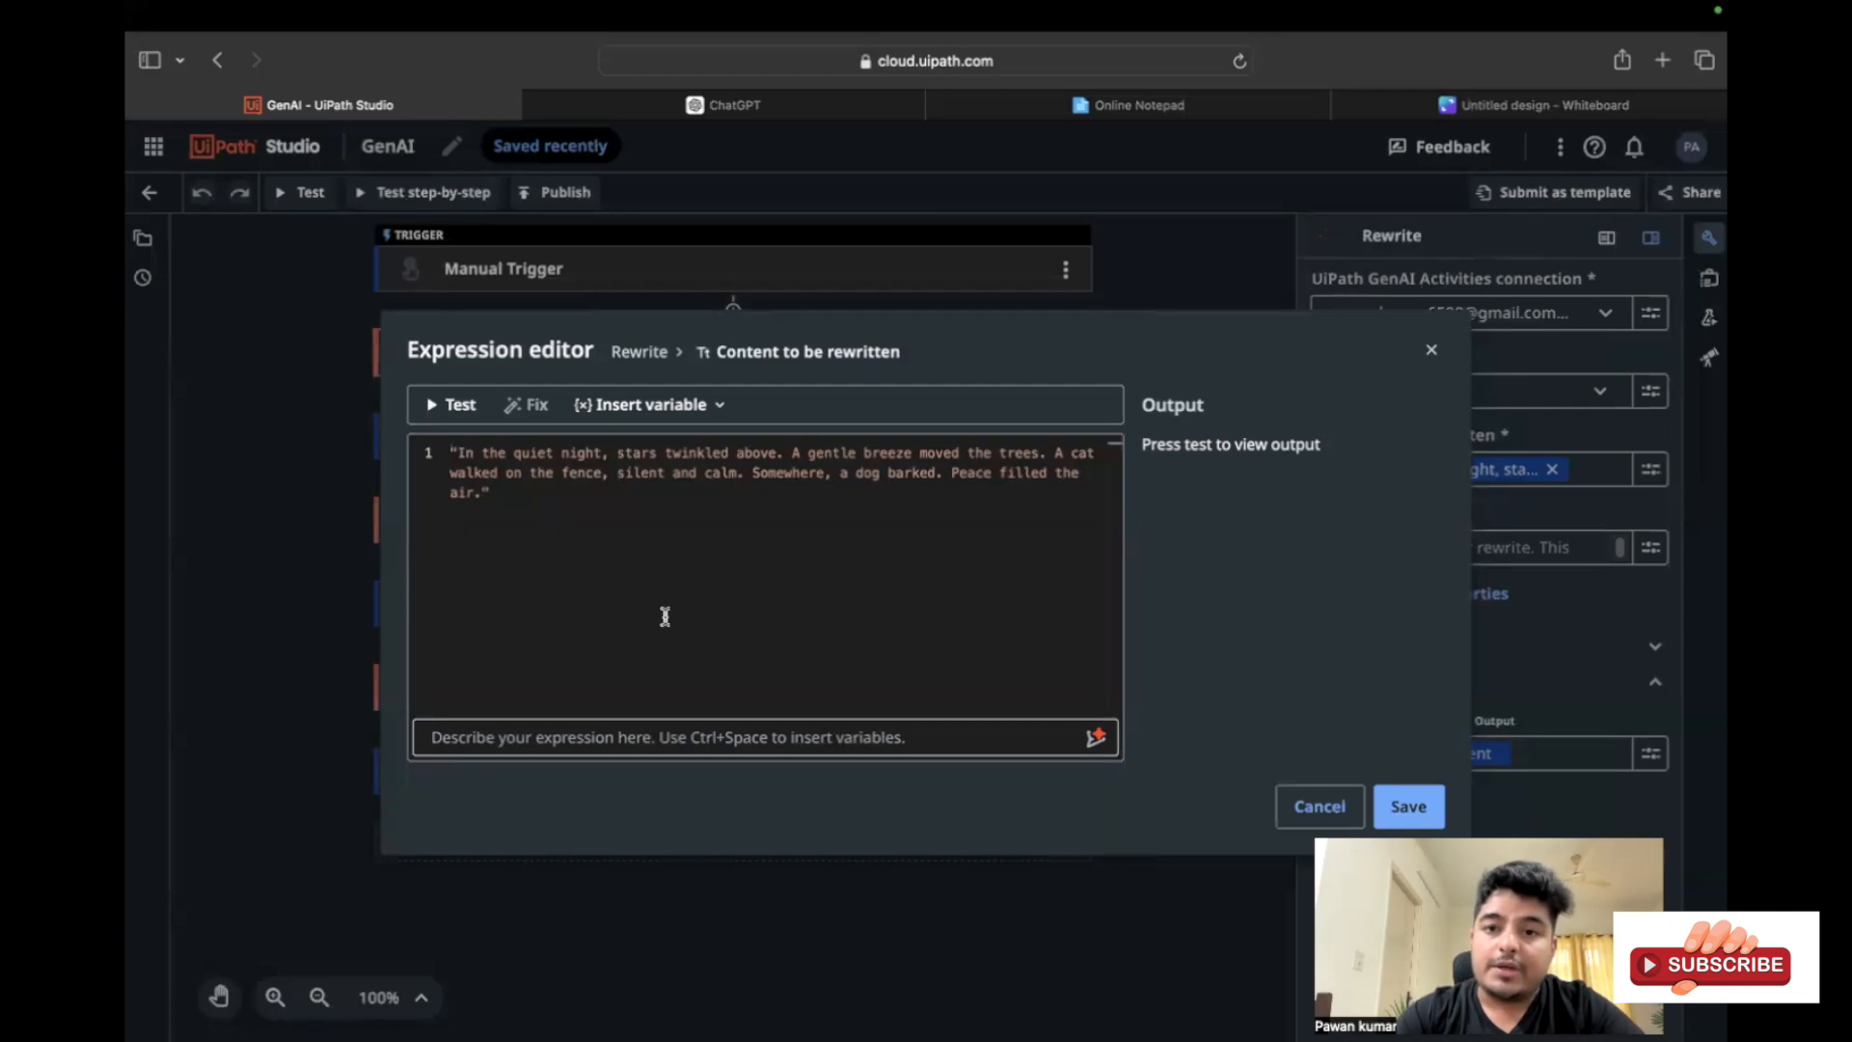
{"action": "left_click", "coordinate": [1431, 349]}
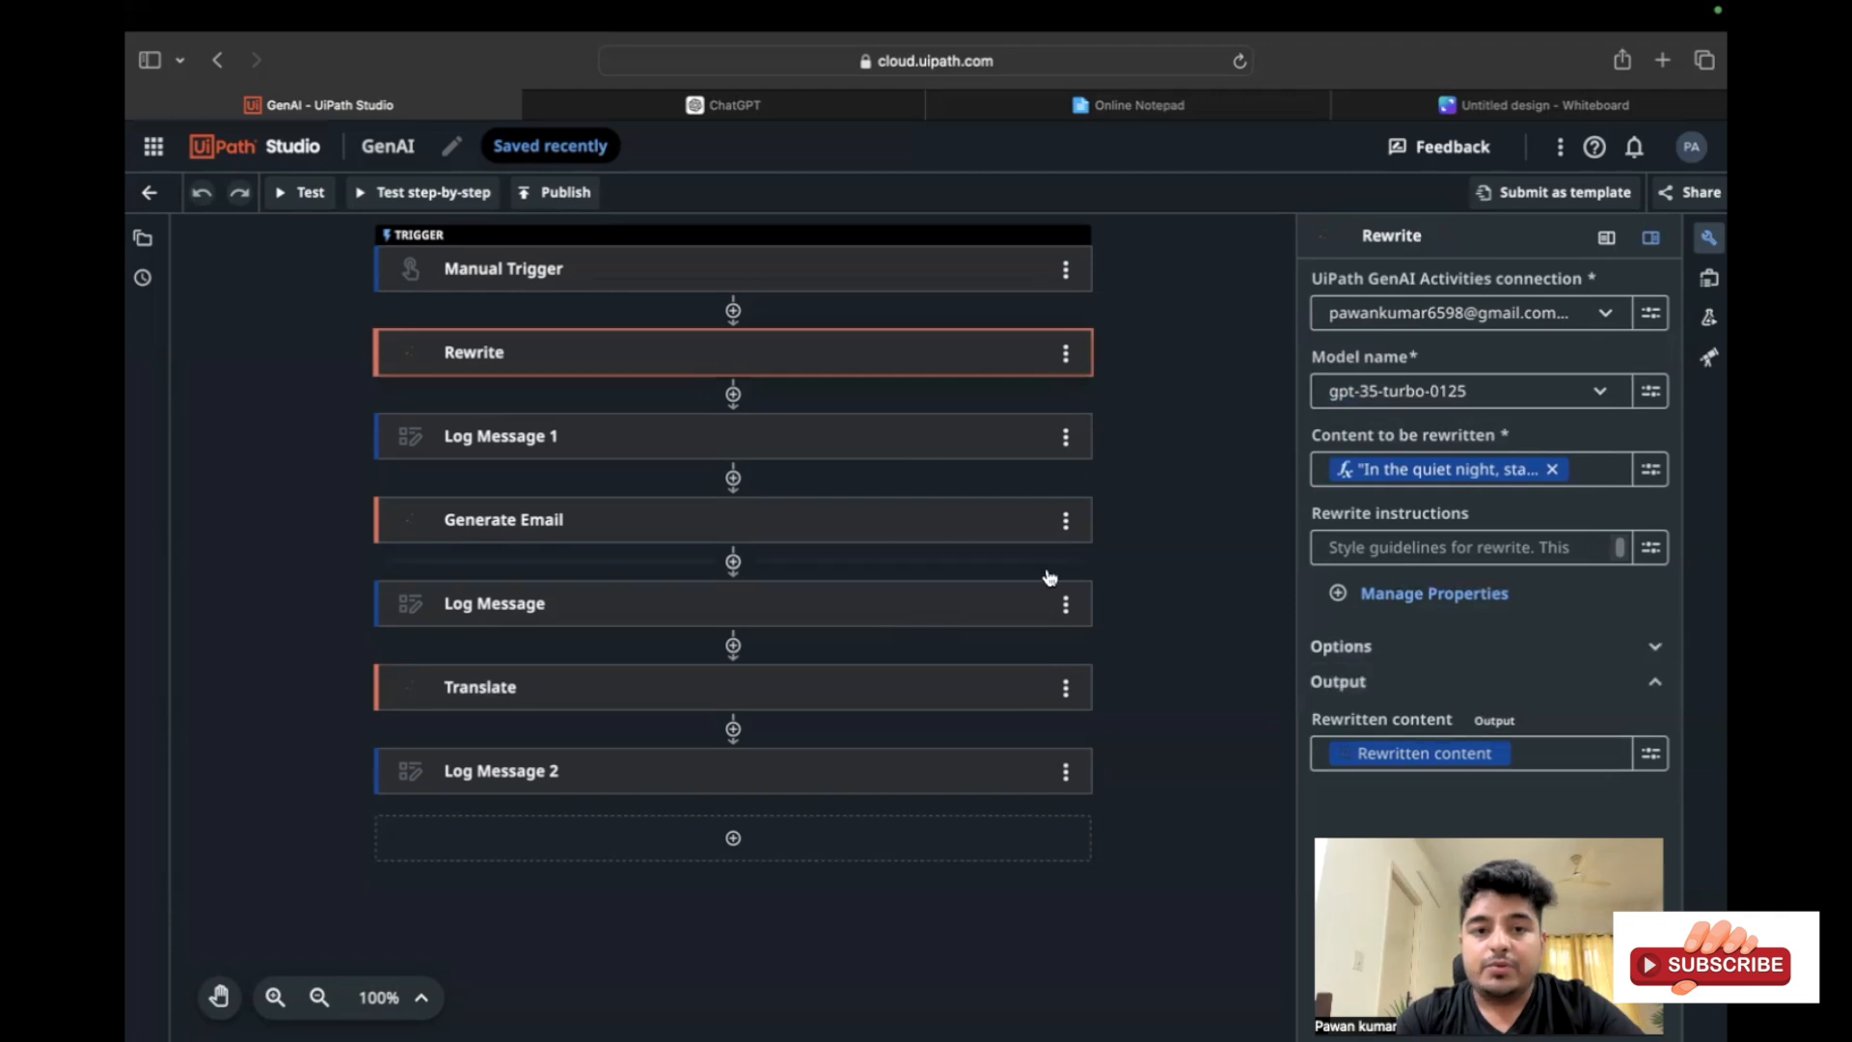
{"action": "left_click", "coordinate": [897, 440]}
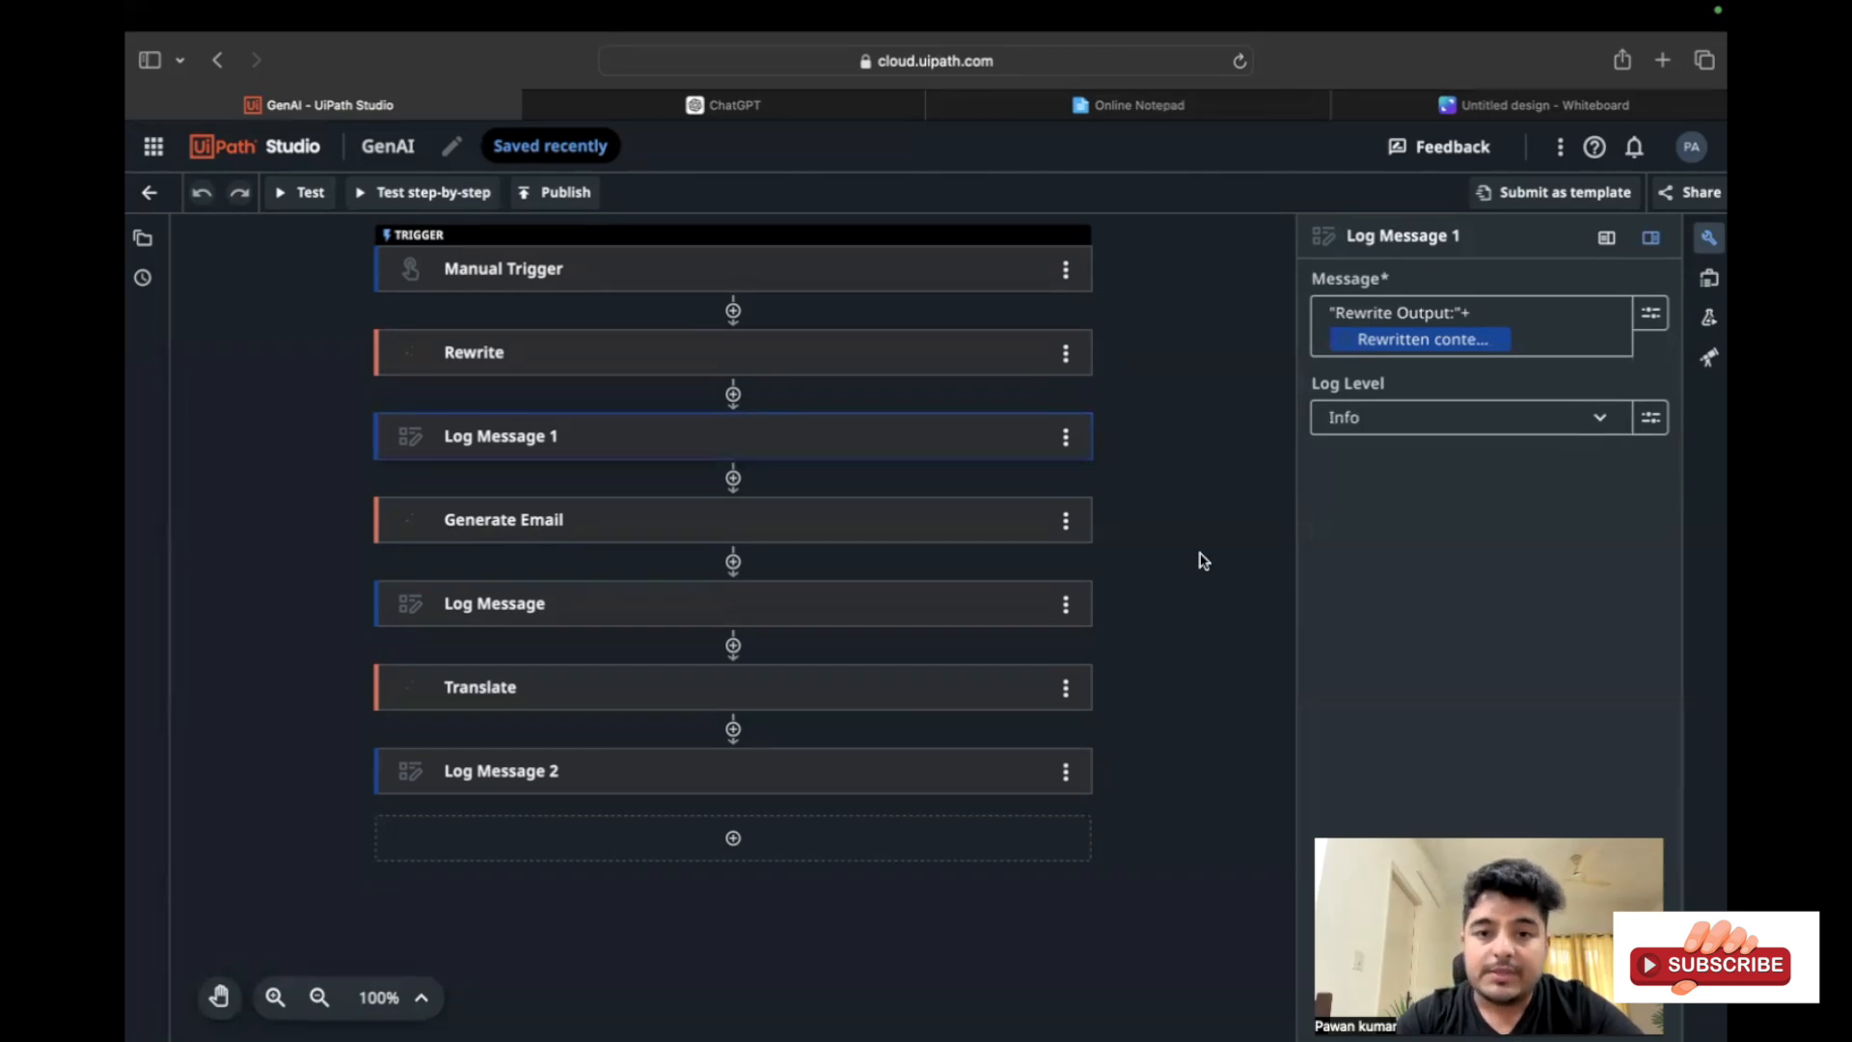
{"action": "left_click", "coordinate": [900, 539]}
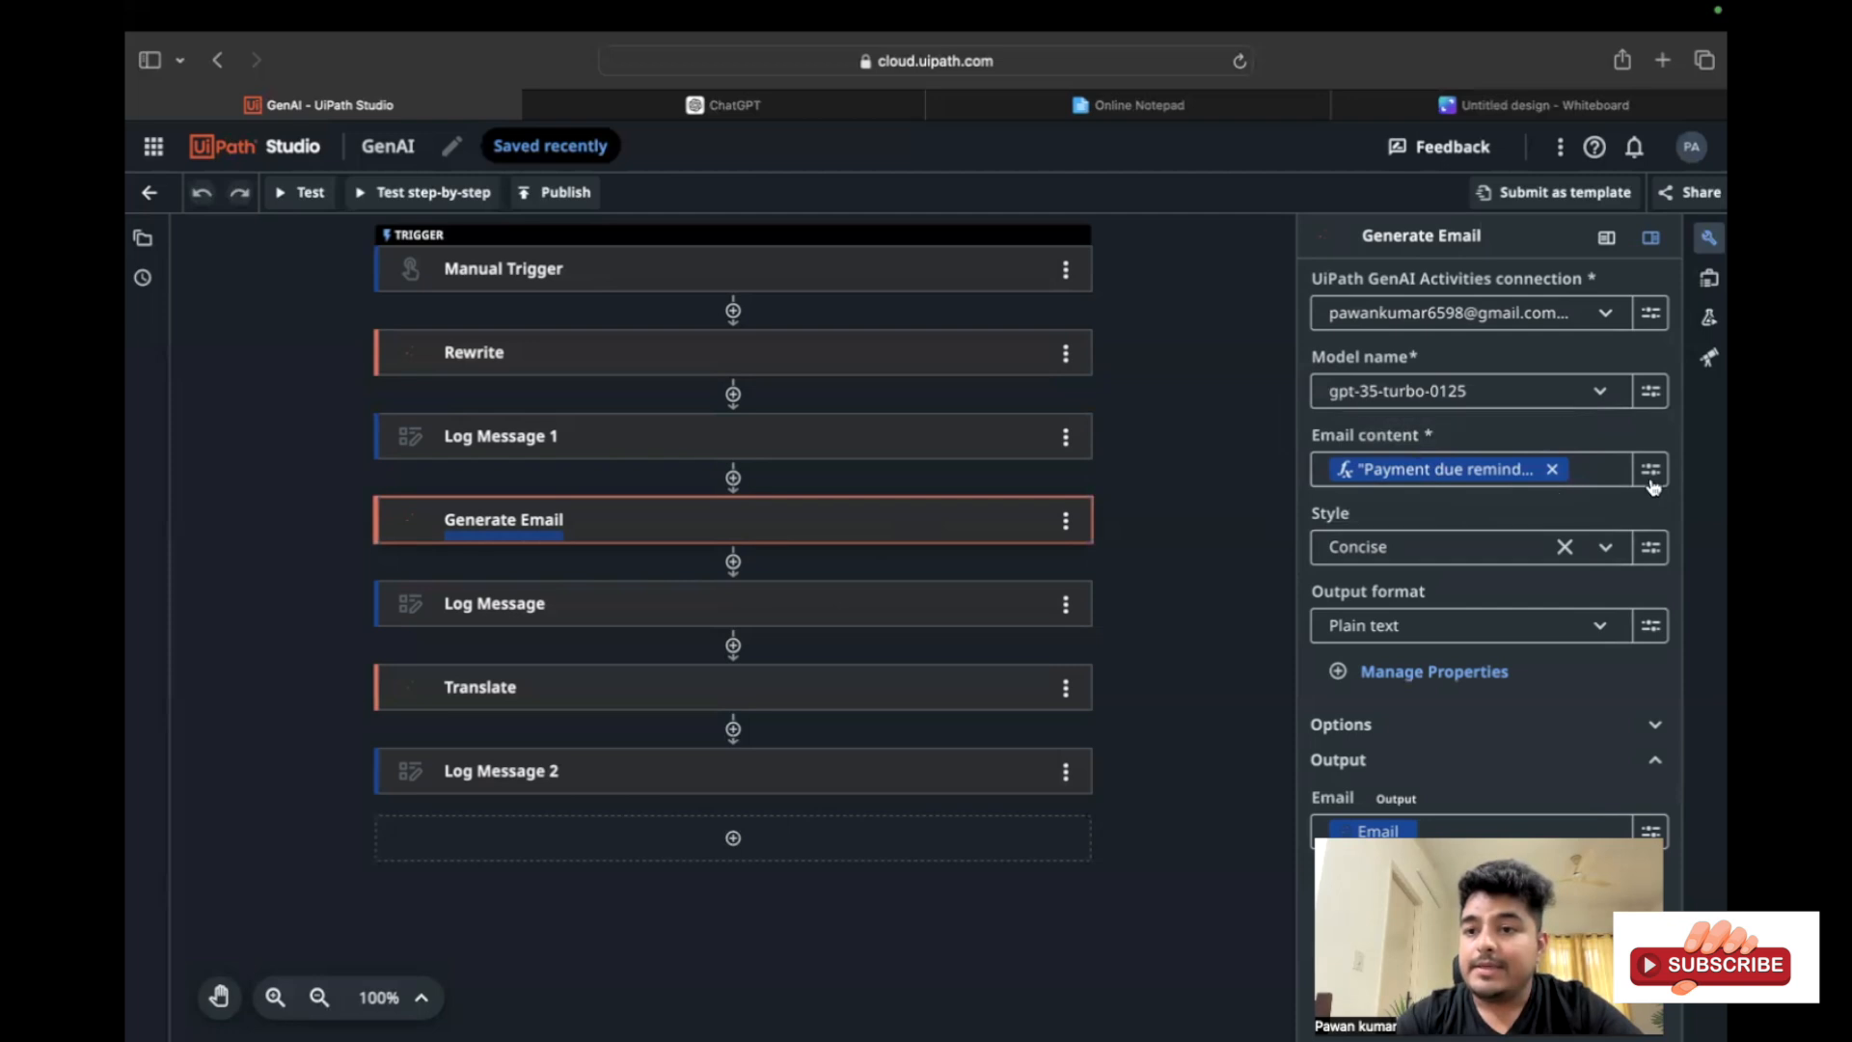
{"action": "left_click", "coordinate": [1650, 469]}
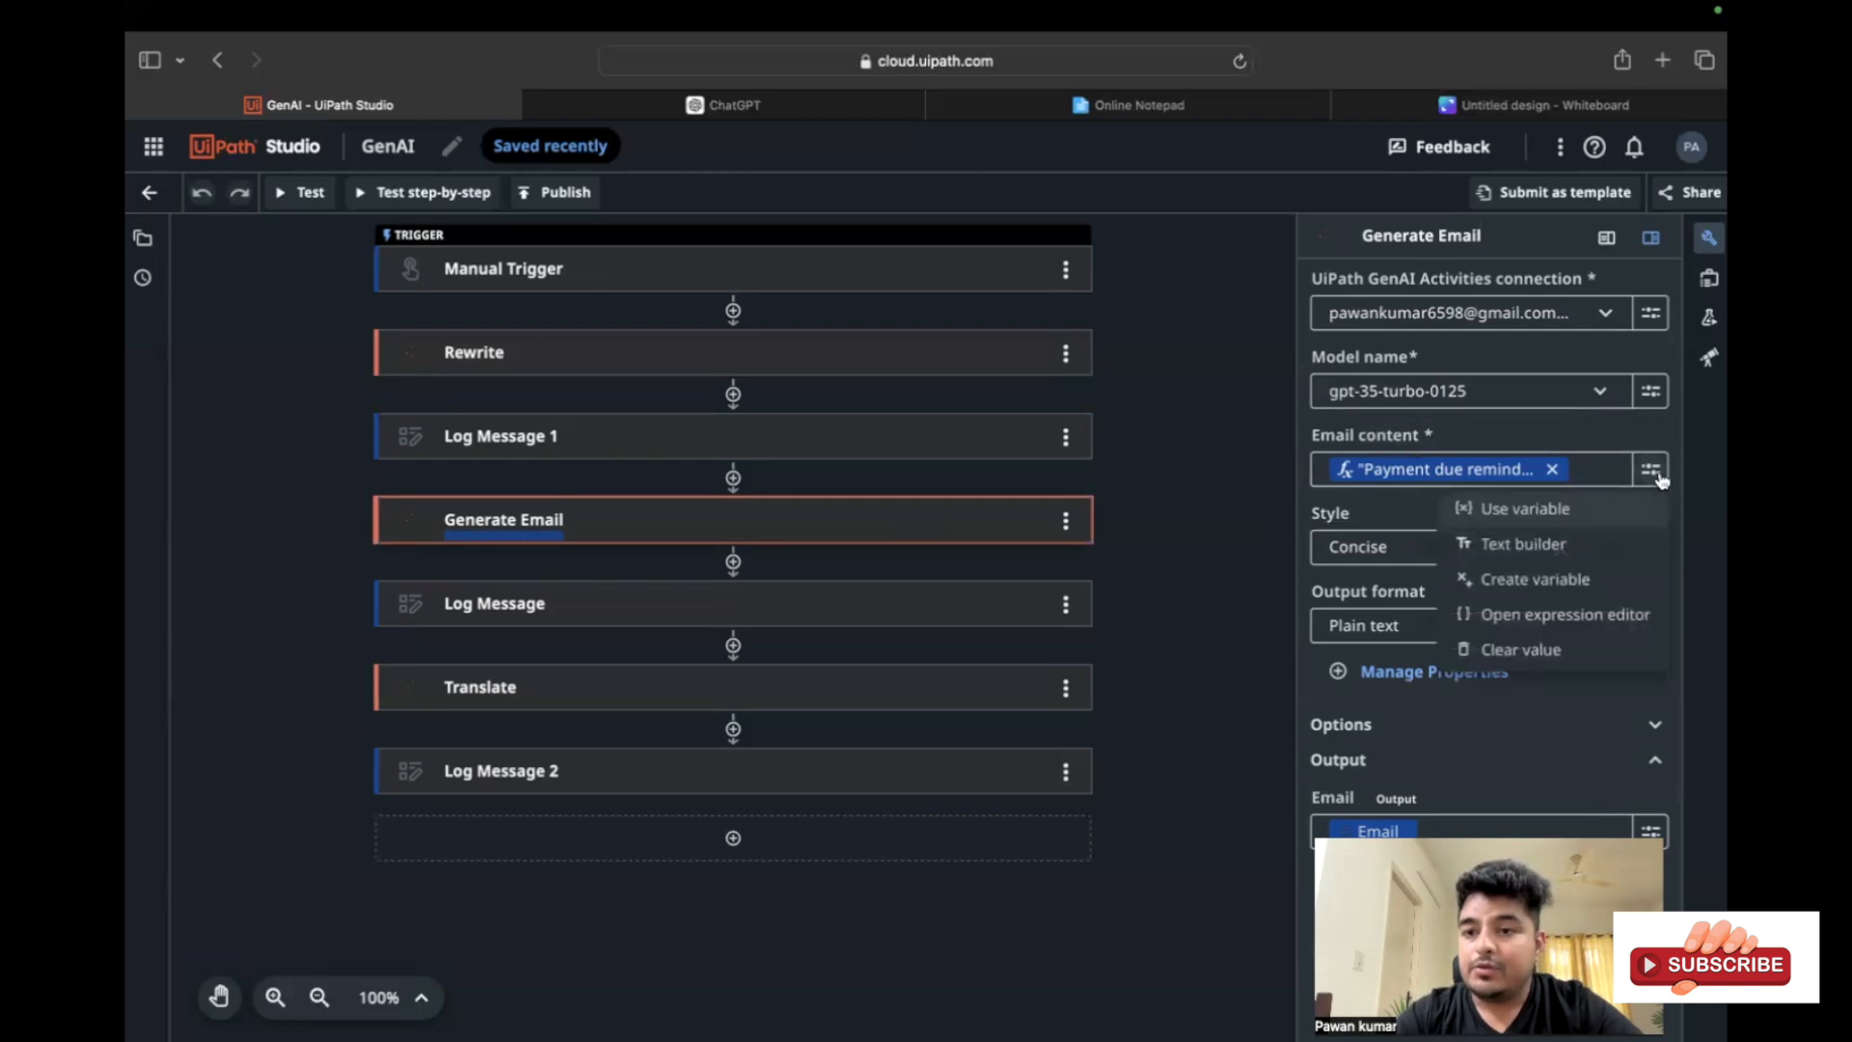
{"action": "left_click", "coordinate": [1583, 617]}
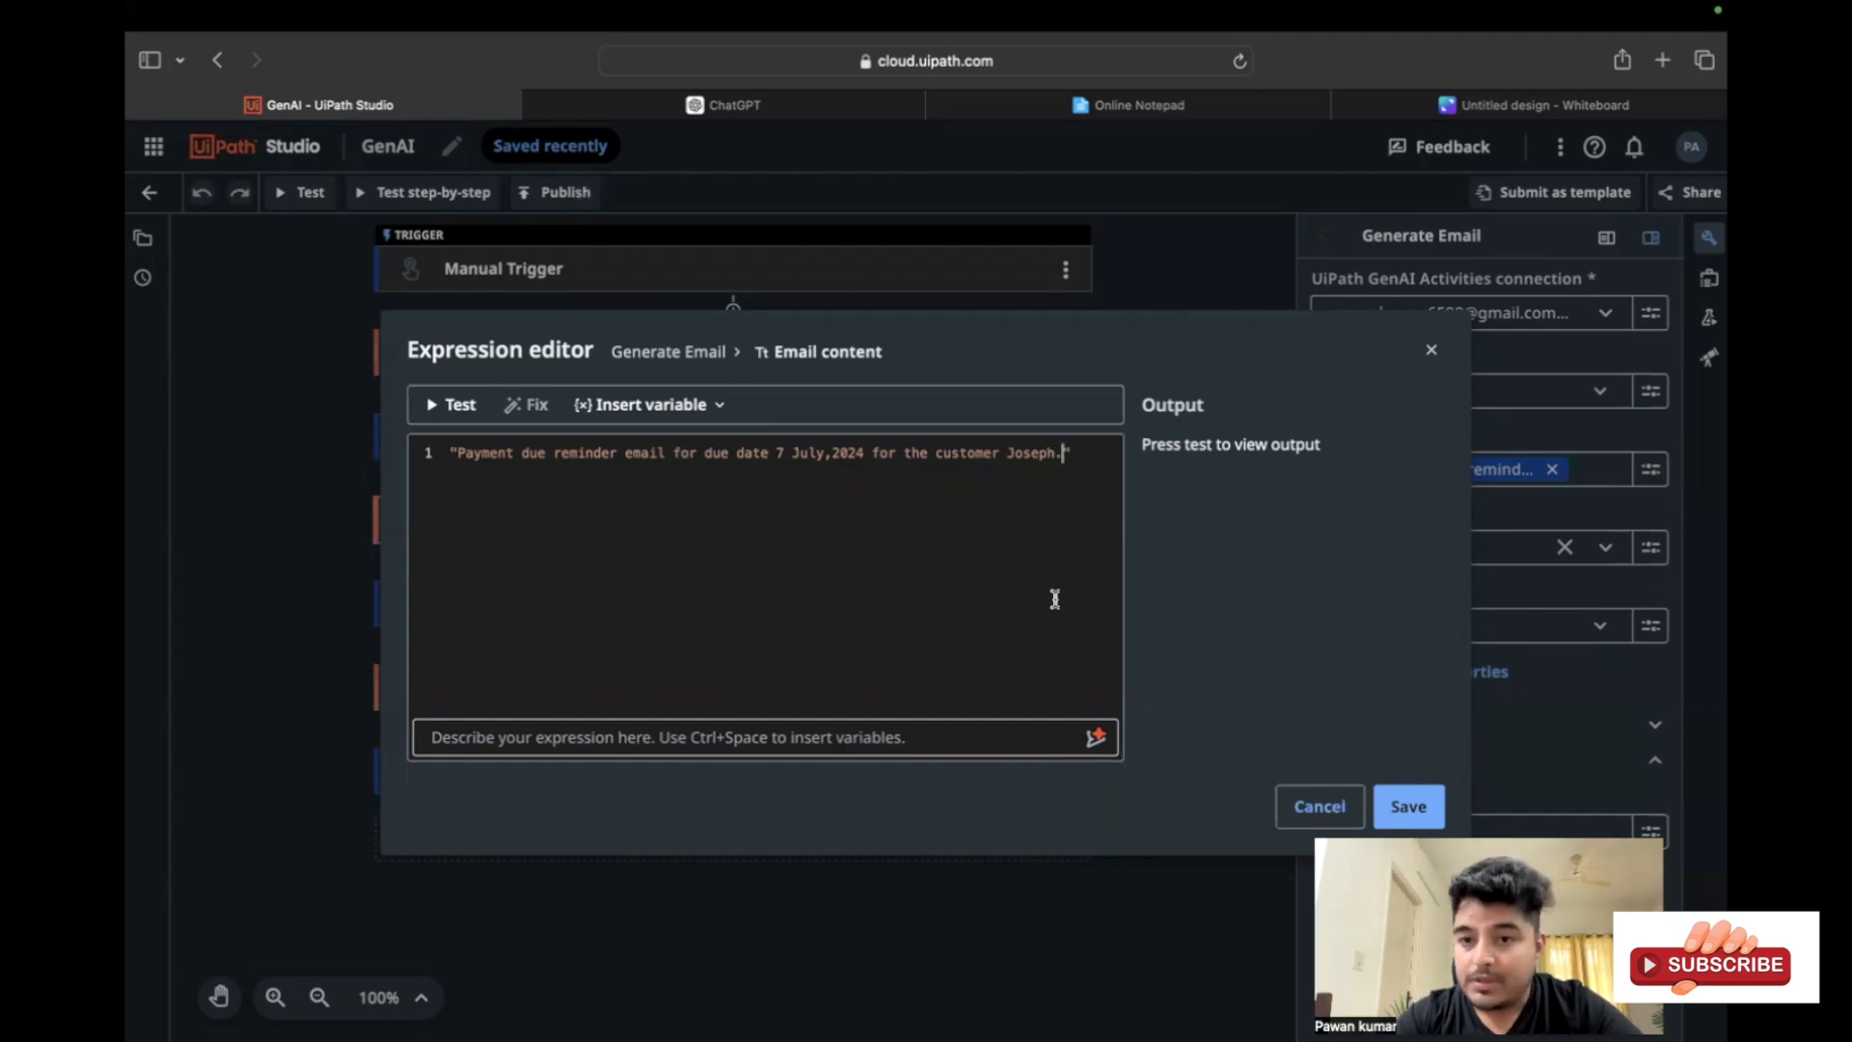
{"action": "left_click", "coordinate": [1318, 807]}
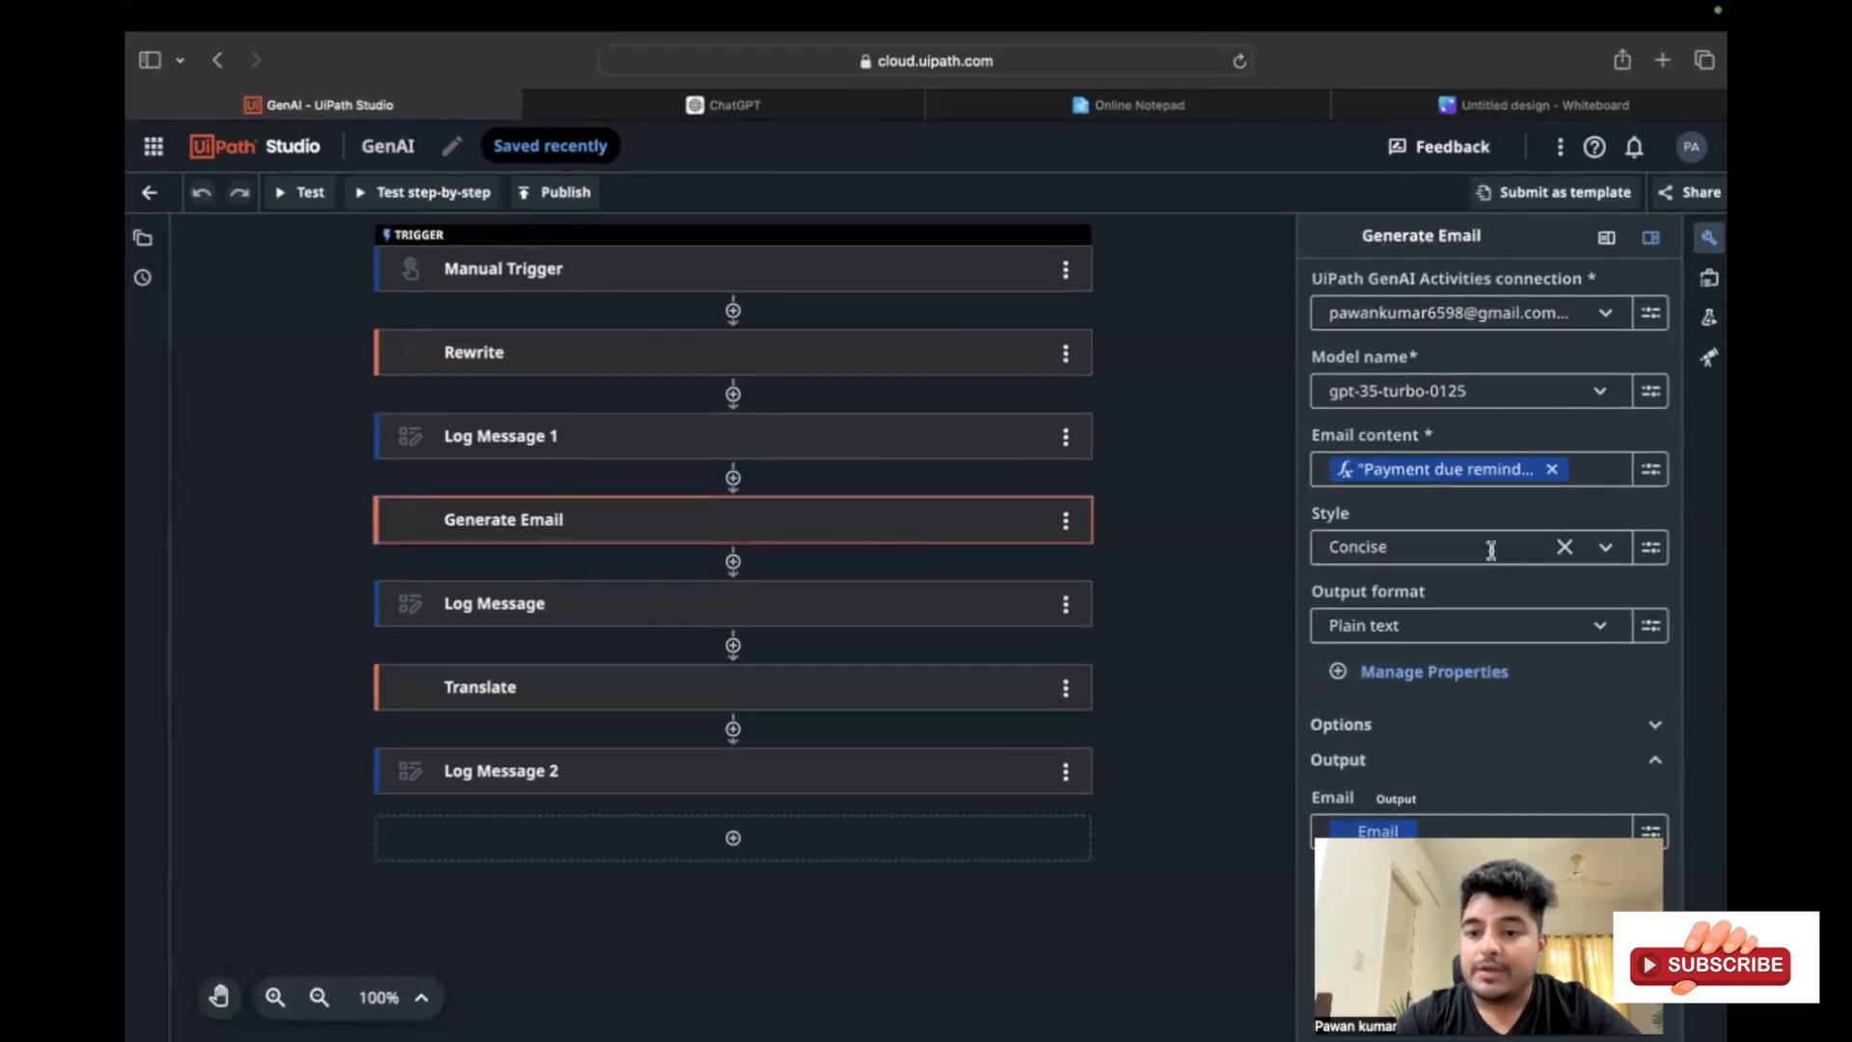
{"action": "left_click", "coordinate": [926, 605]}
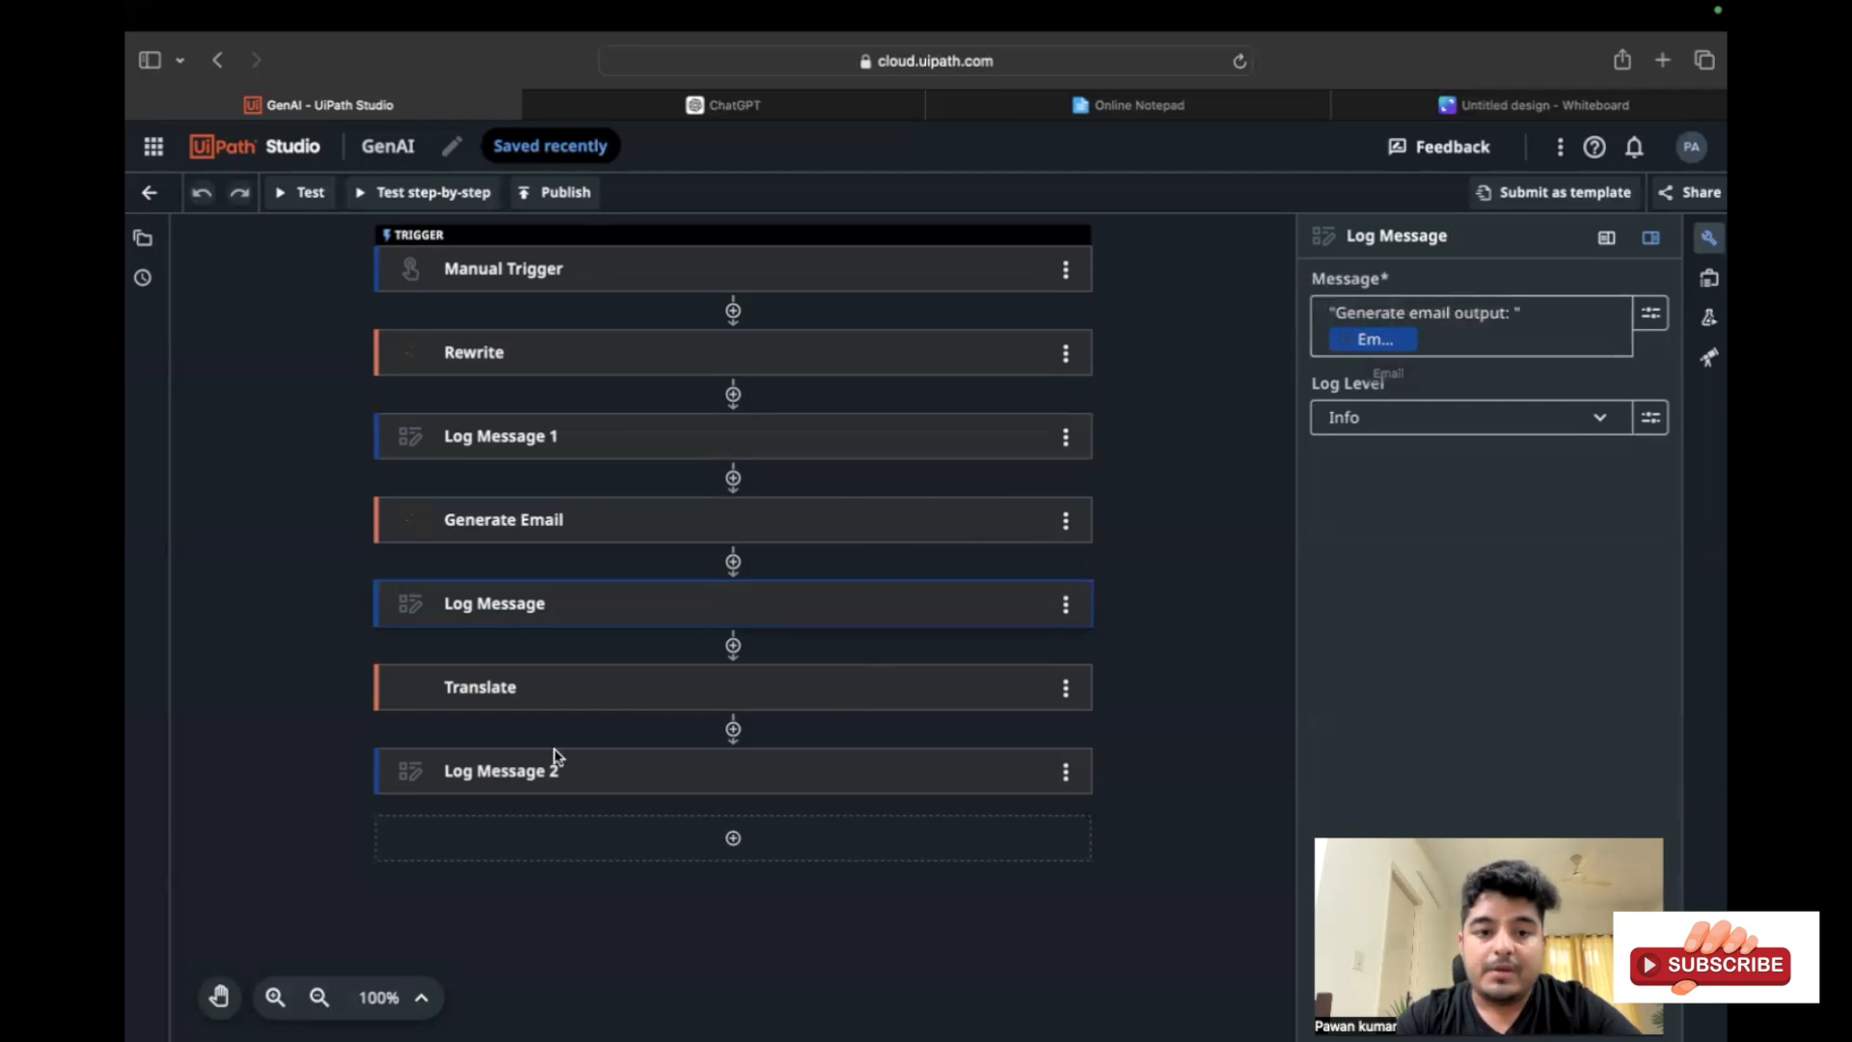
Inspect the Translate activity's properties and the input options for its text, then inspect the message of Log Message 2
{"action": "double_click", "coordinate": [491, 691]}
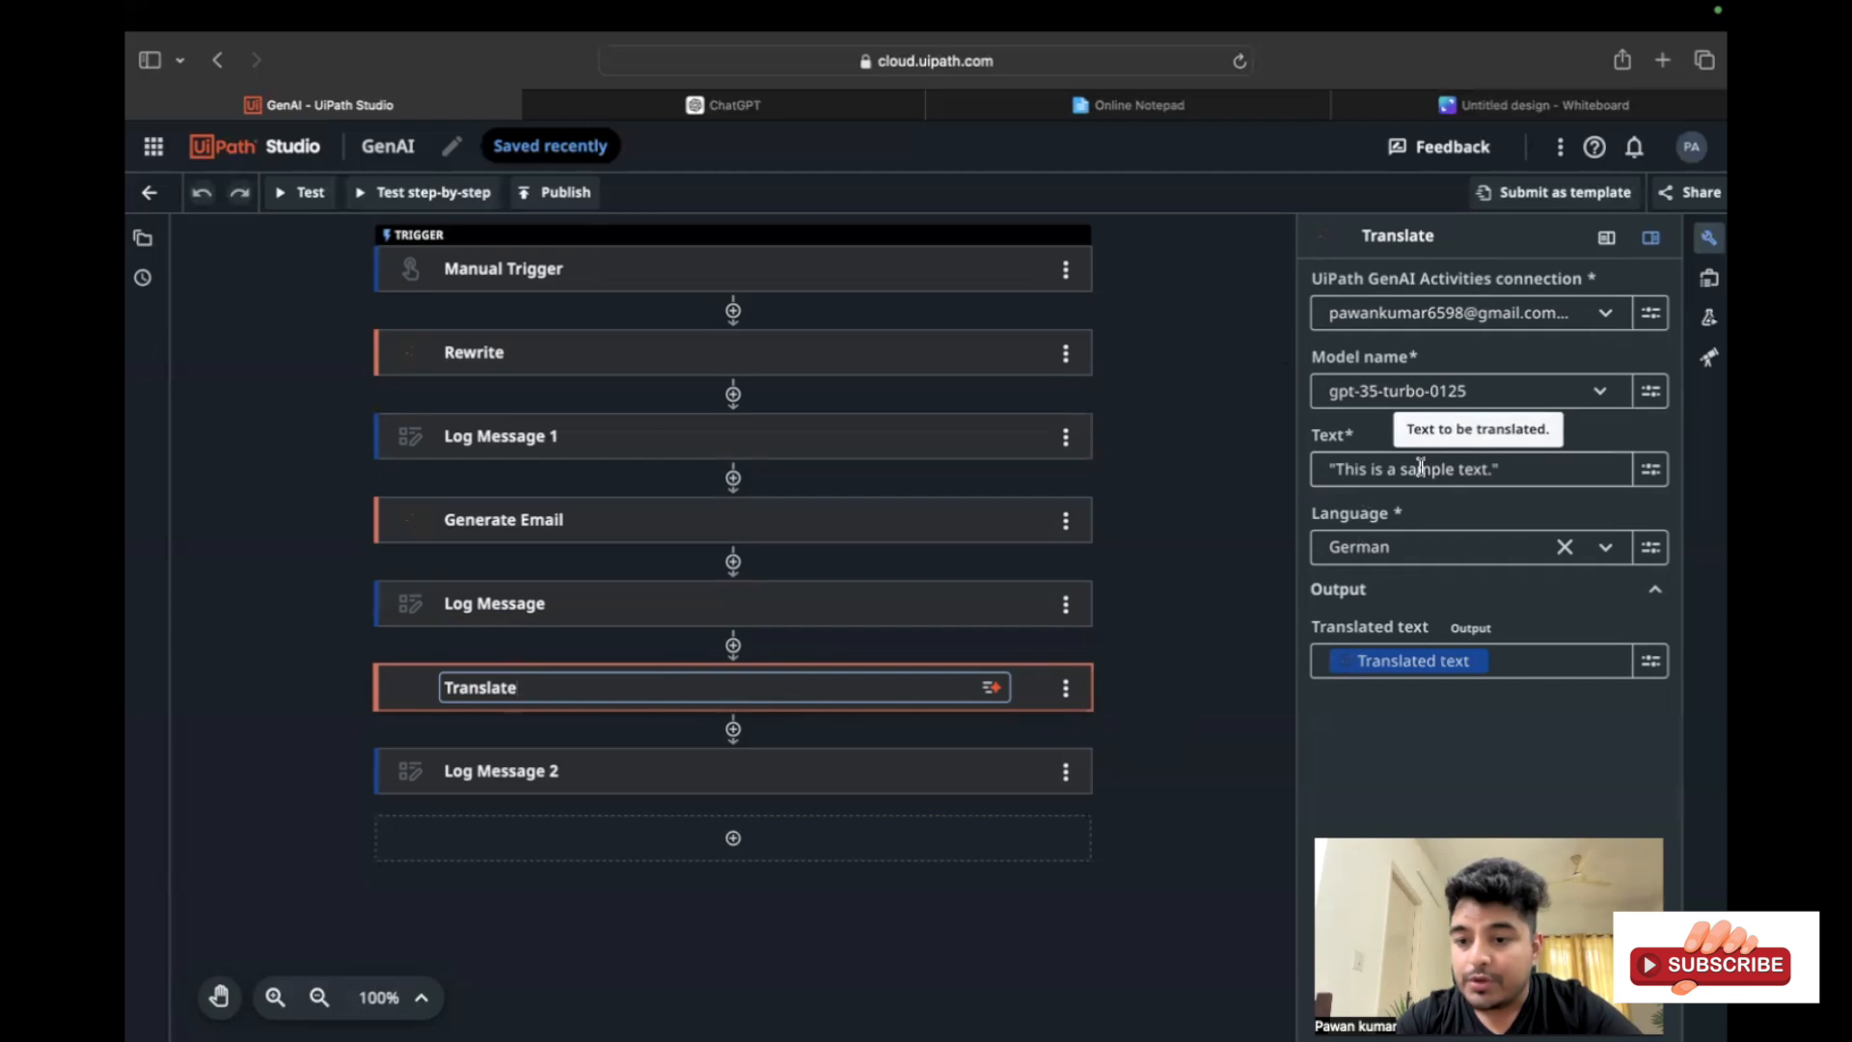
{"action": "left_click", "coordinate": [1670, 488]}
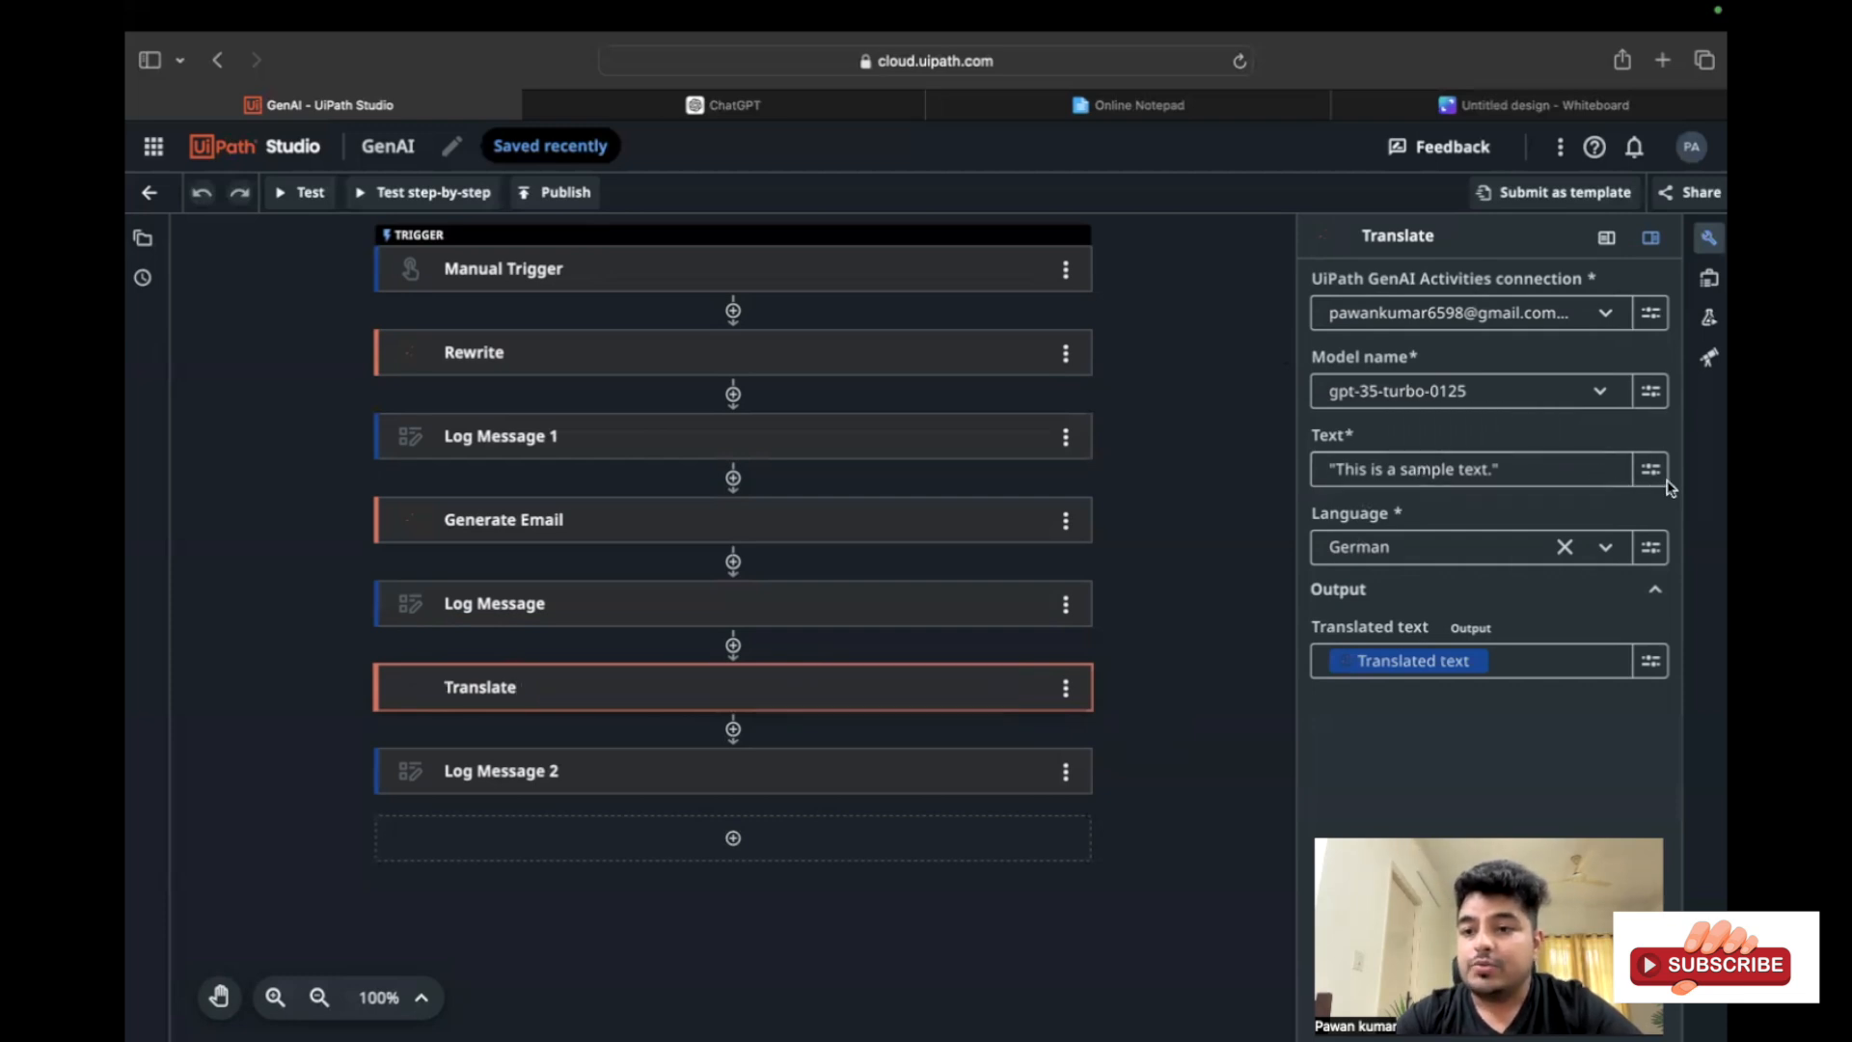
{"action": "left_click", "coordinate": [1650, 469]}
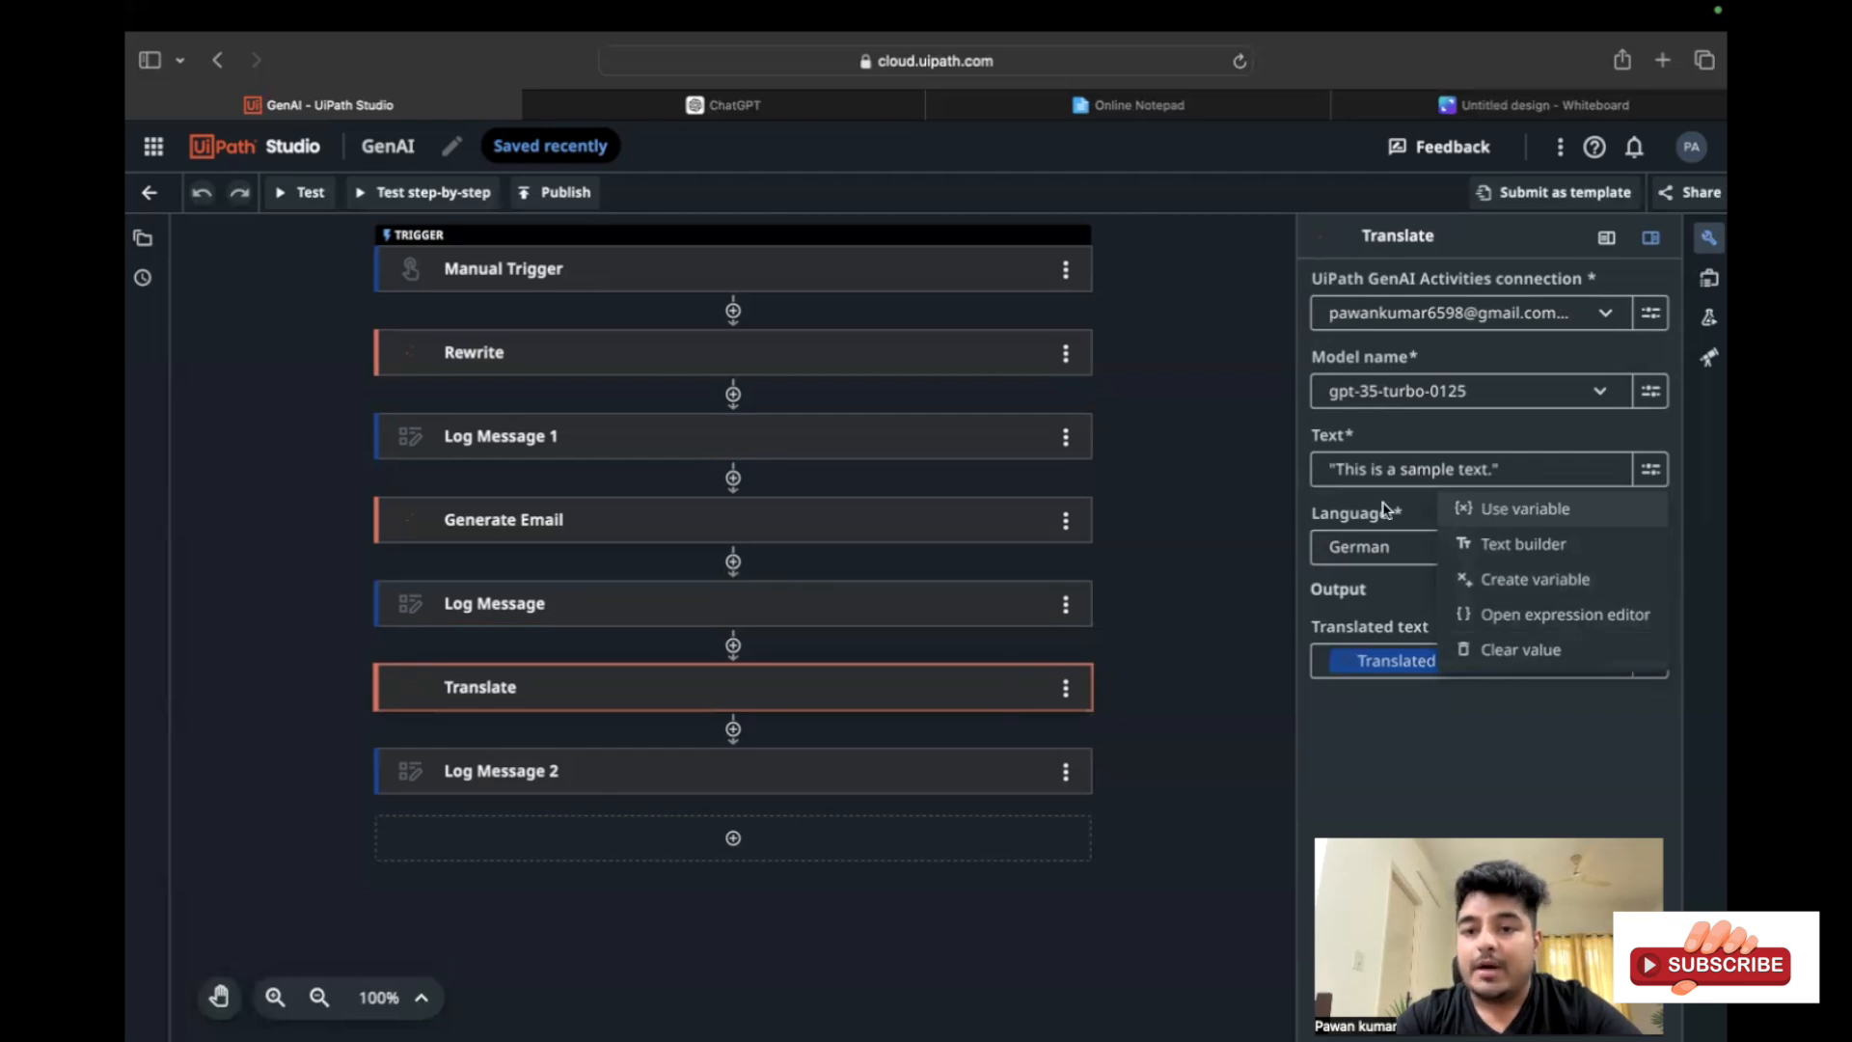
{"action": "left_click", "coordinate": [1420, 587]}
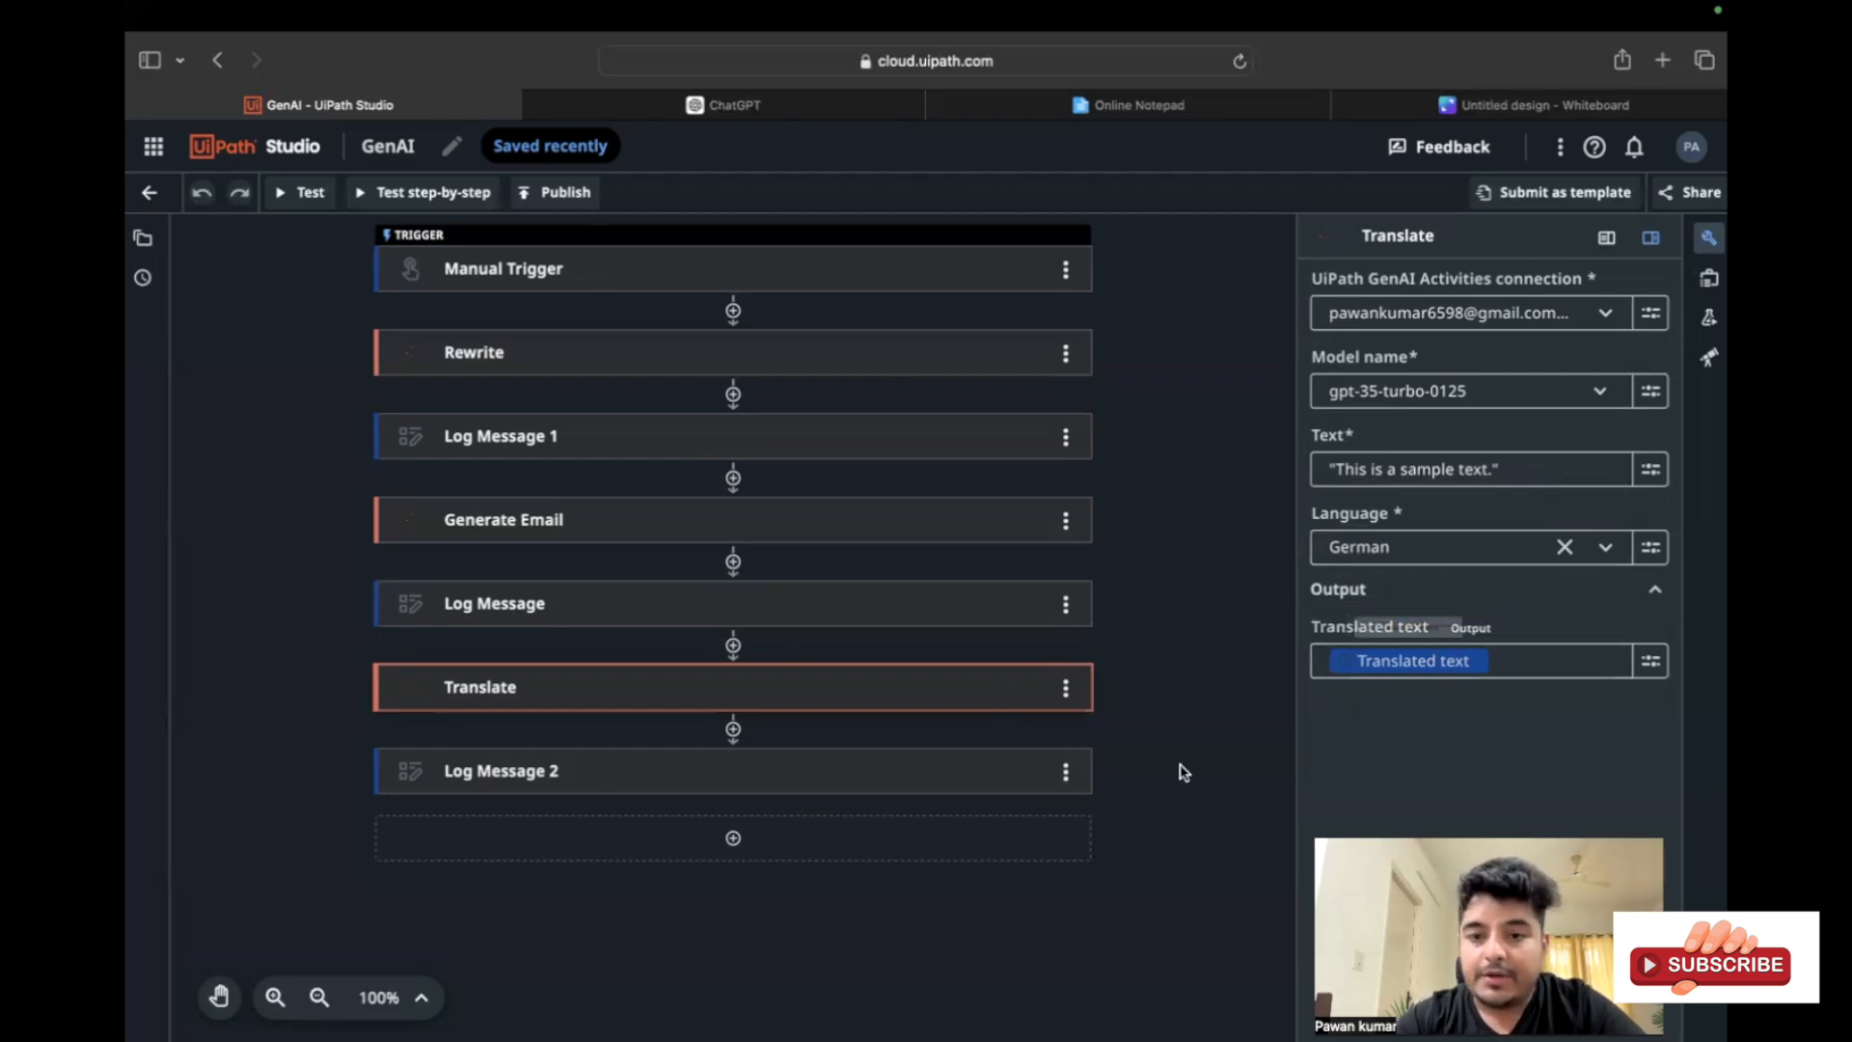
{"action": "left_click", "coordinate": [976, 766]}
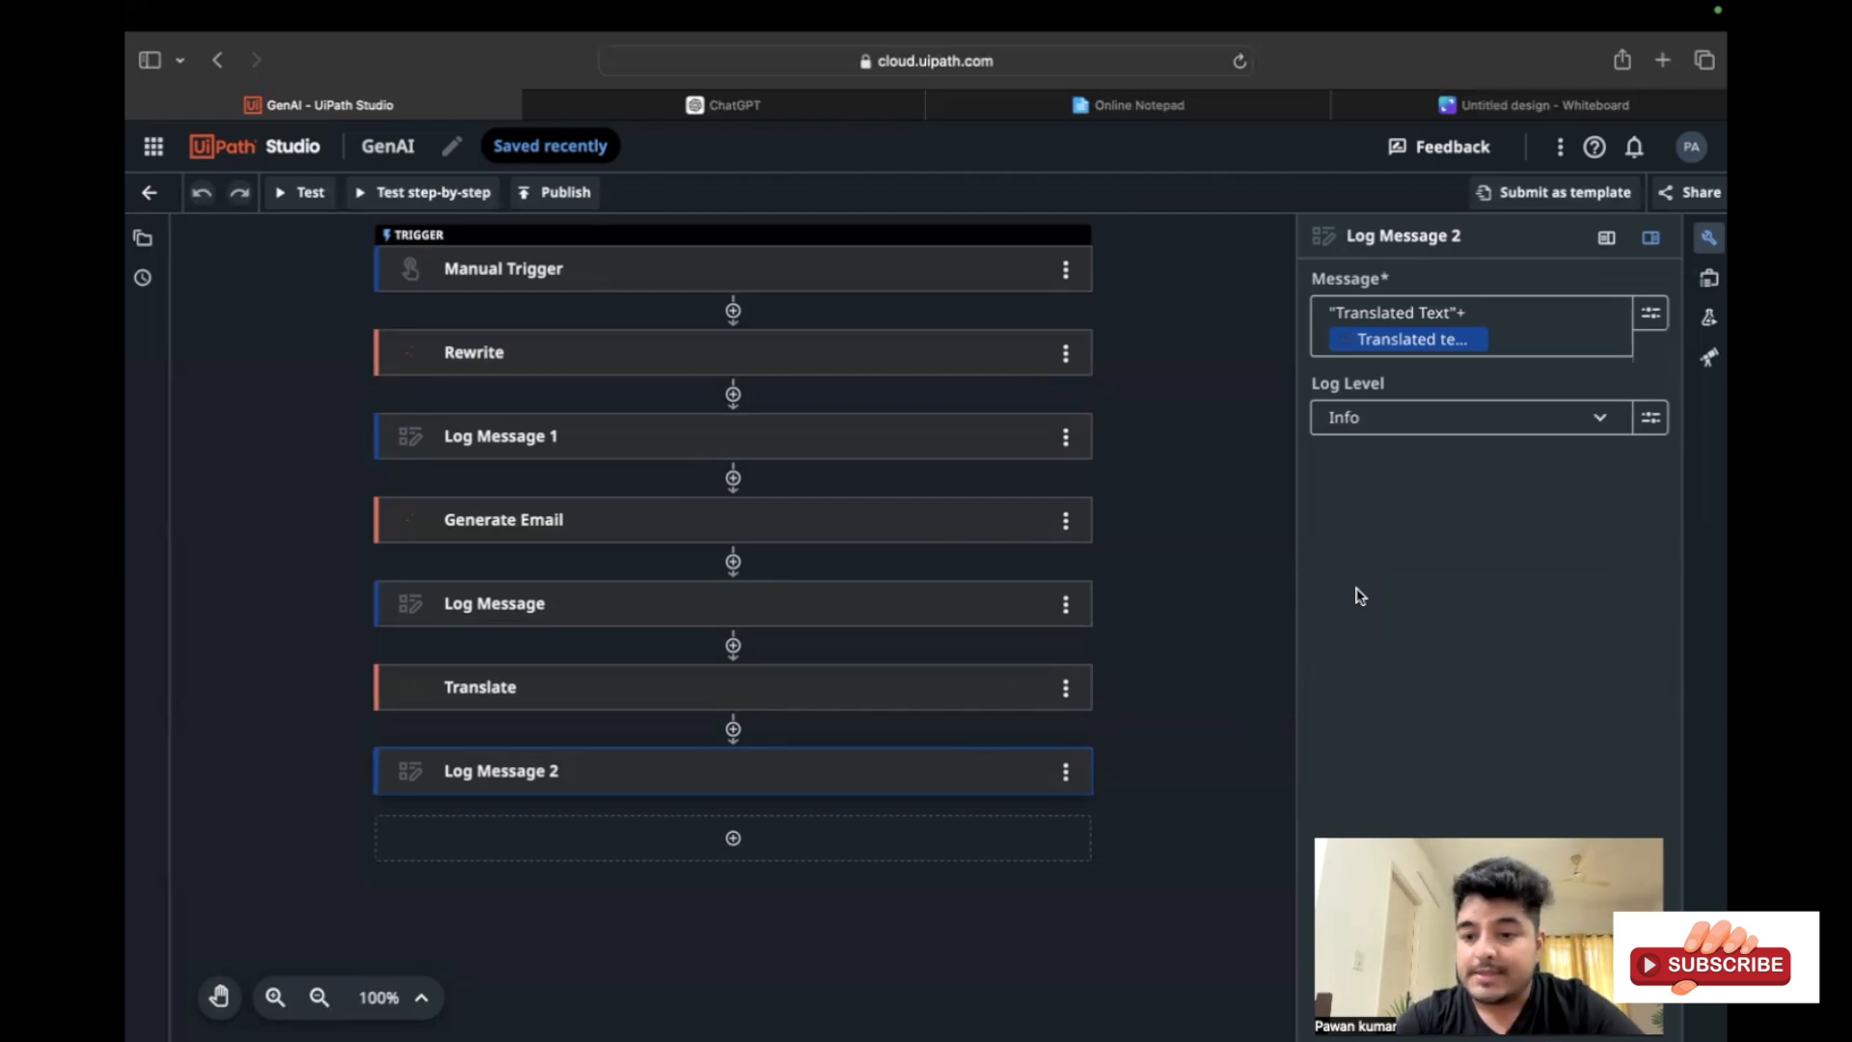
{"action": "left_click", "coordinate": [1236, 451]}
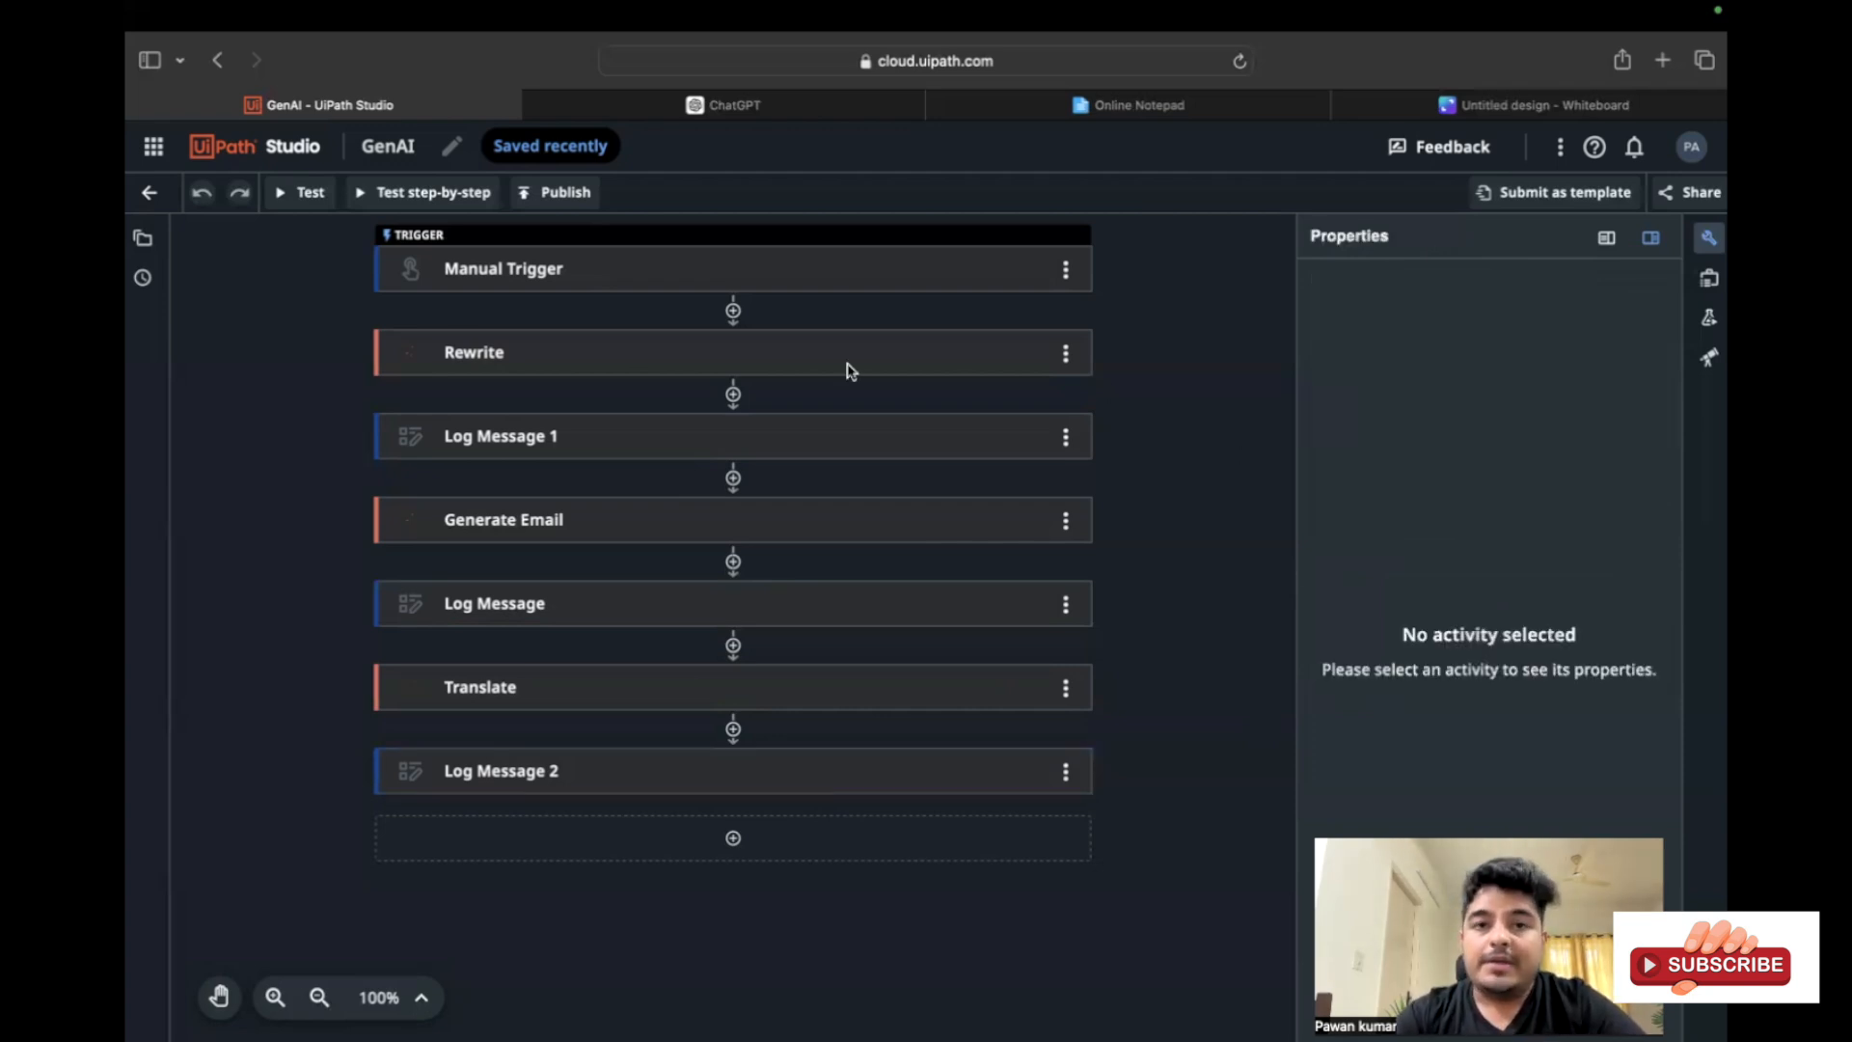
Test the workflow and copy the Rewrite output log entry into Online Notepad, followed by blank lines
{"action": "left_click", "coordinate": [302, 192]}
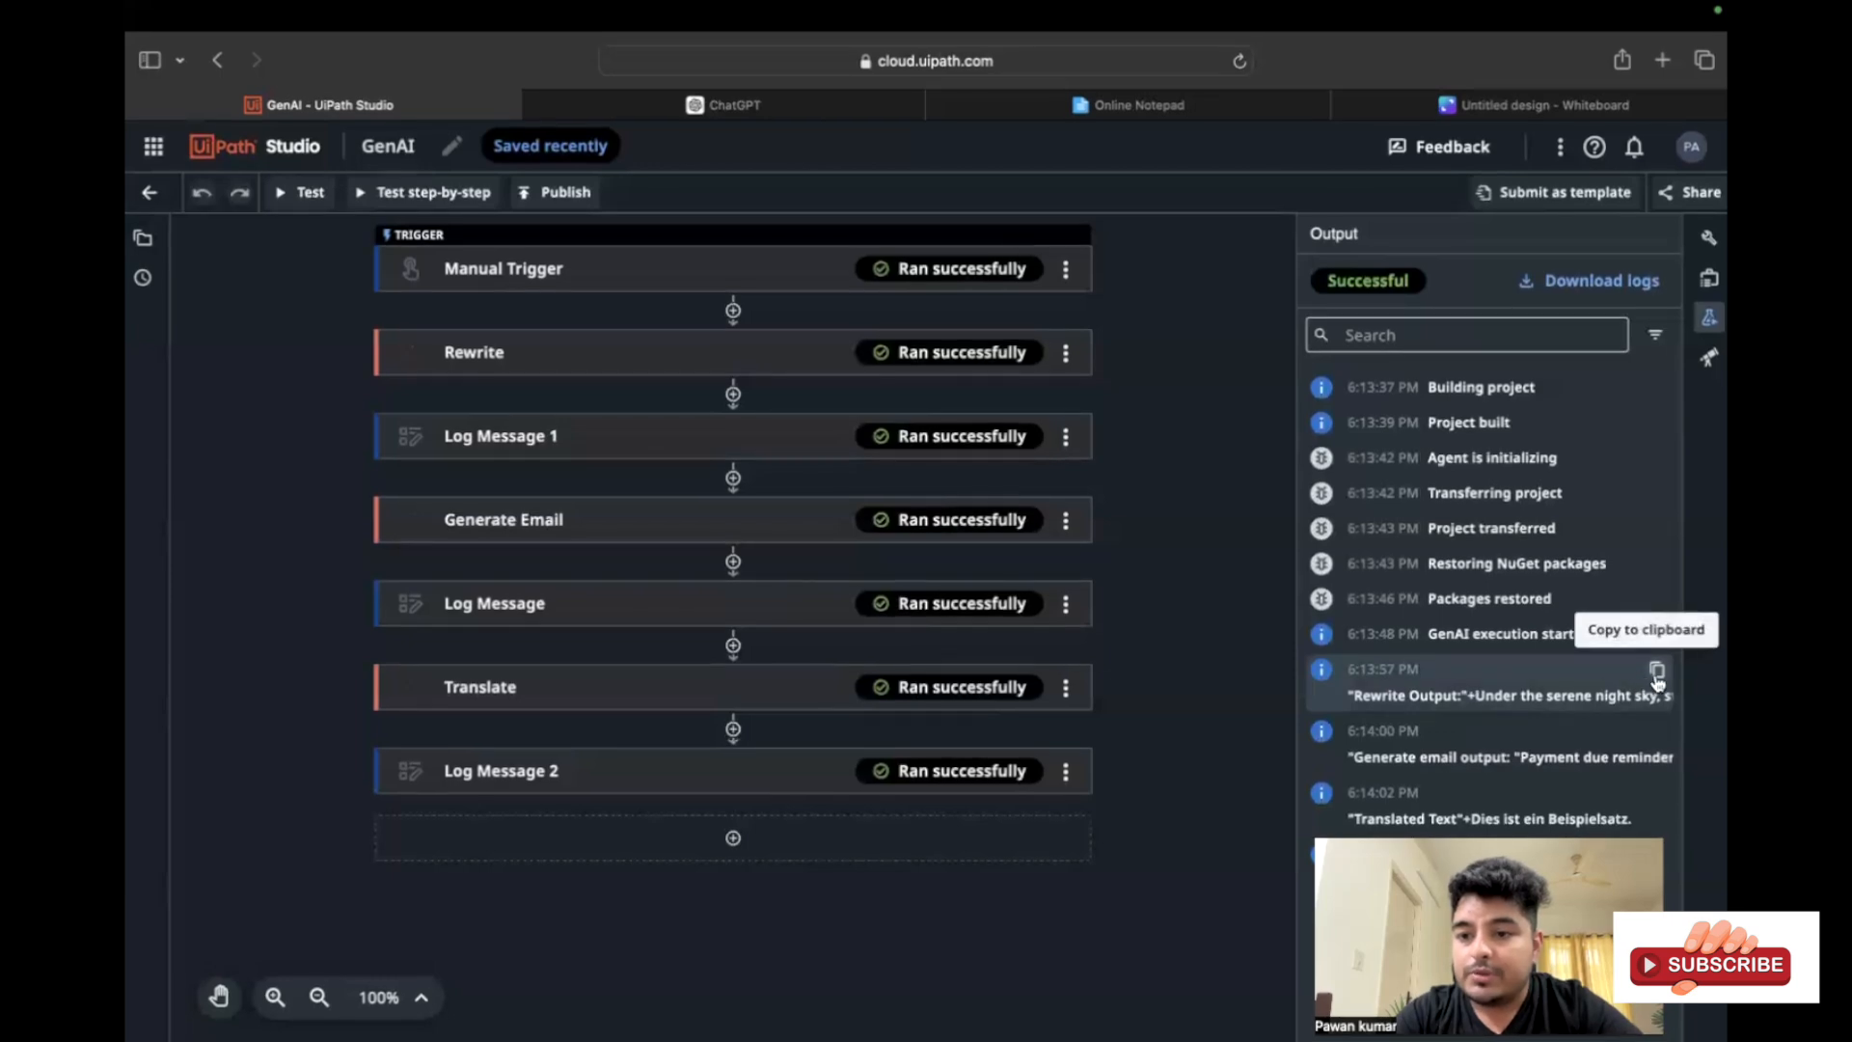
{"action": "left_click", "coordinate": [1655, 674]}
{"action": "left_click", "coordinate": [1148, 106]}
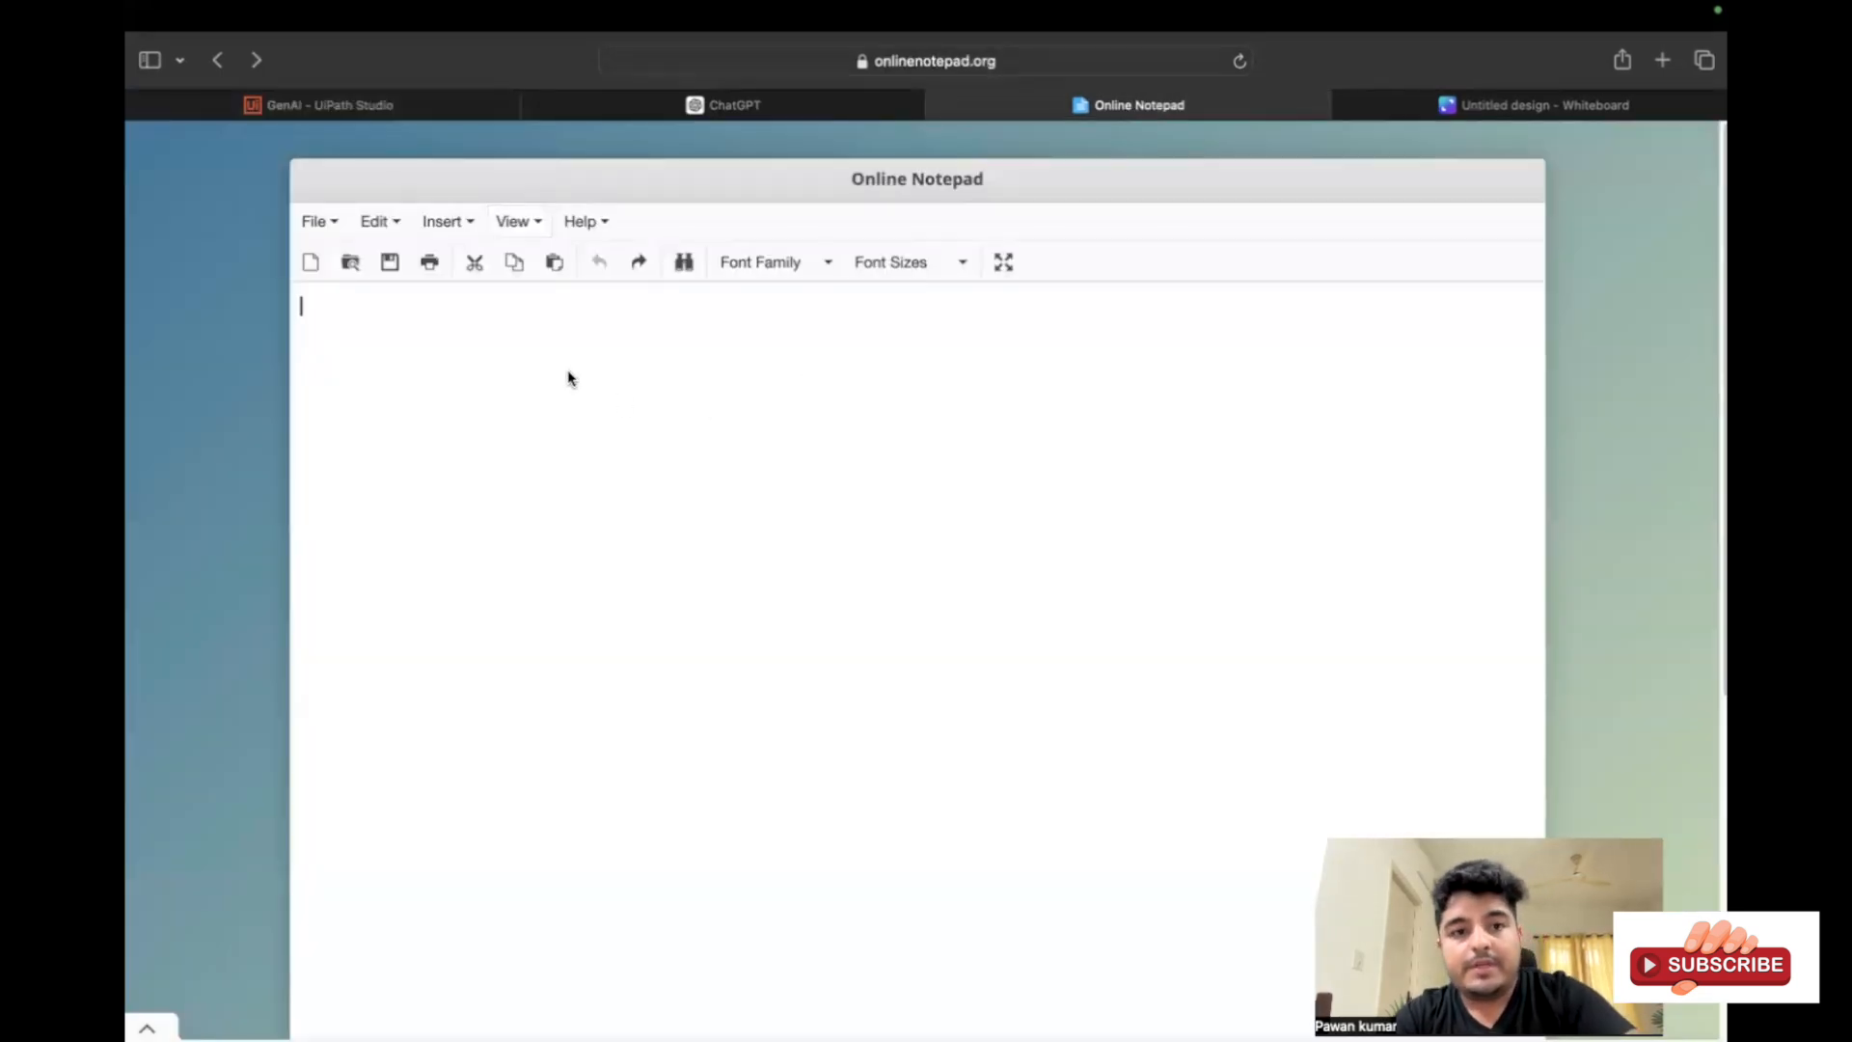
{"action": "key", "text": "super+v"}
{"action": "key", "text": "Return"}
{"action": "key", "text": "Return"}
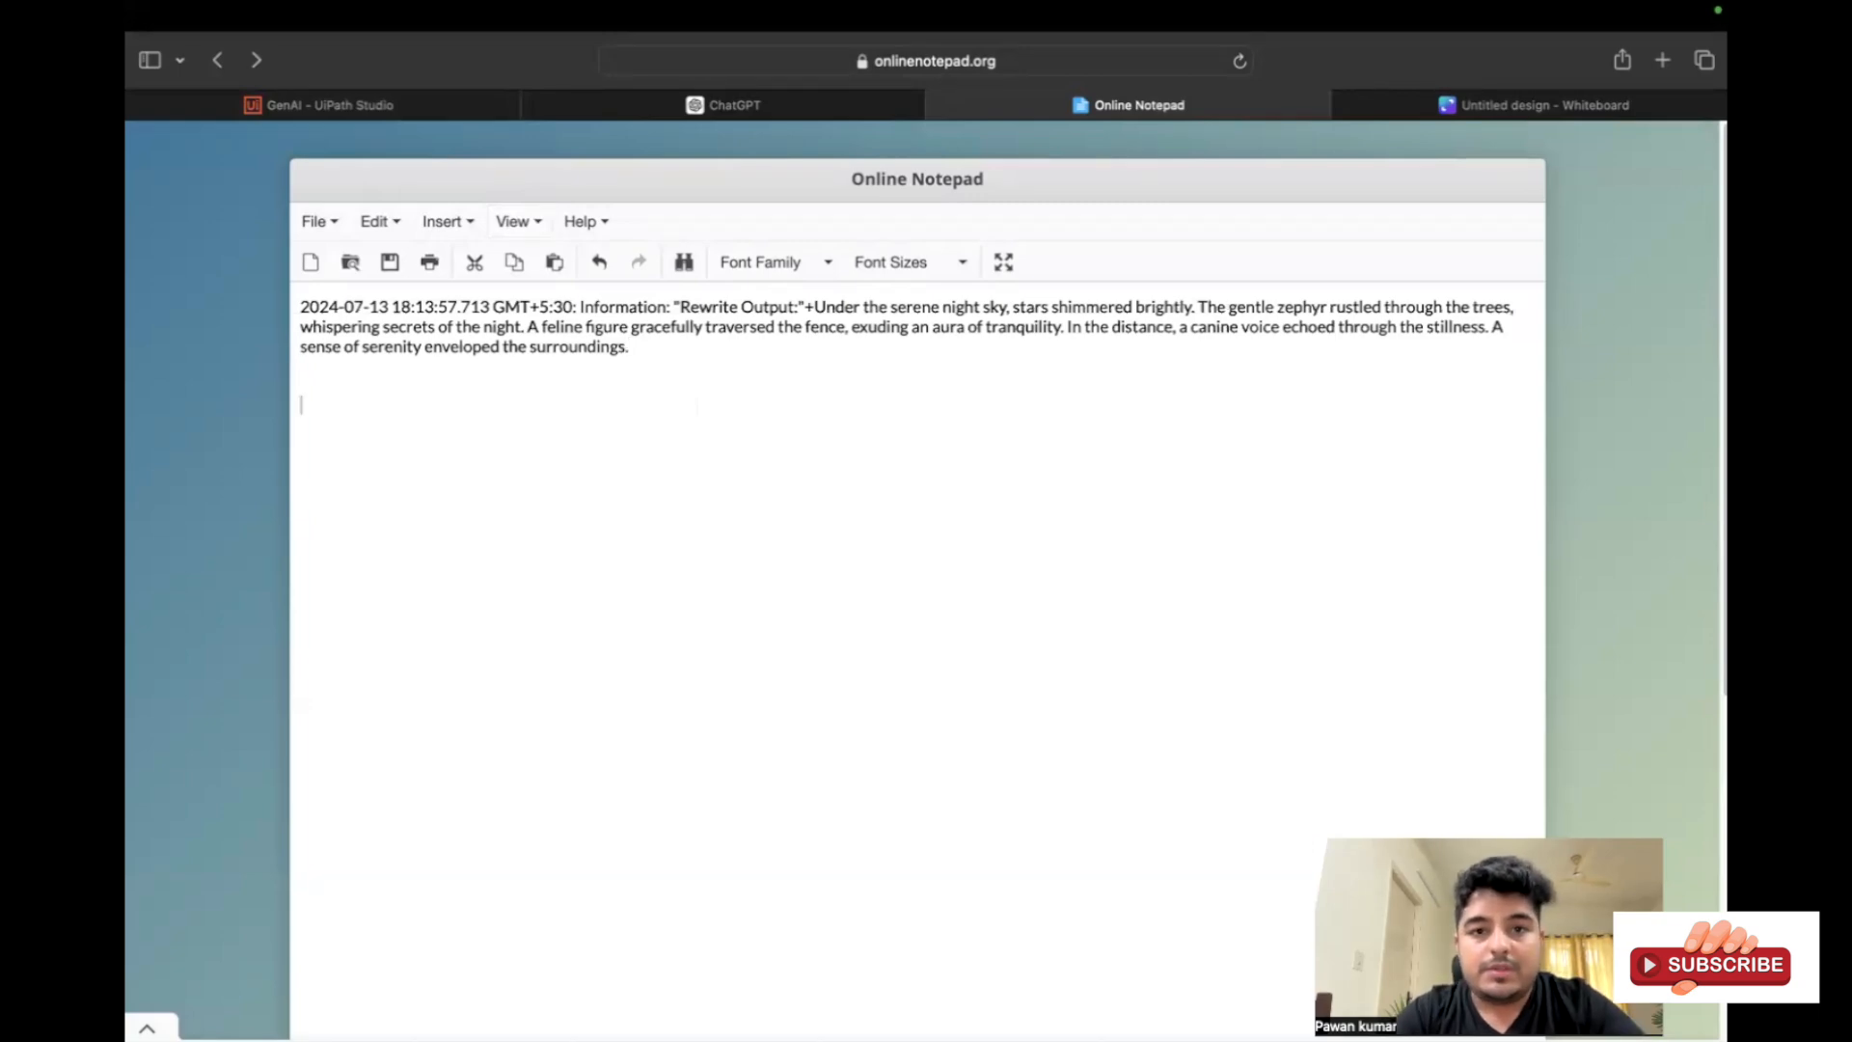
Copy the Generate email output entry from the UiPath Studio run log into Online Notepad, below the Rewrite output
{"action": "left_click", "coordinate": [342, 108]}
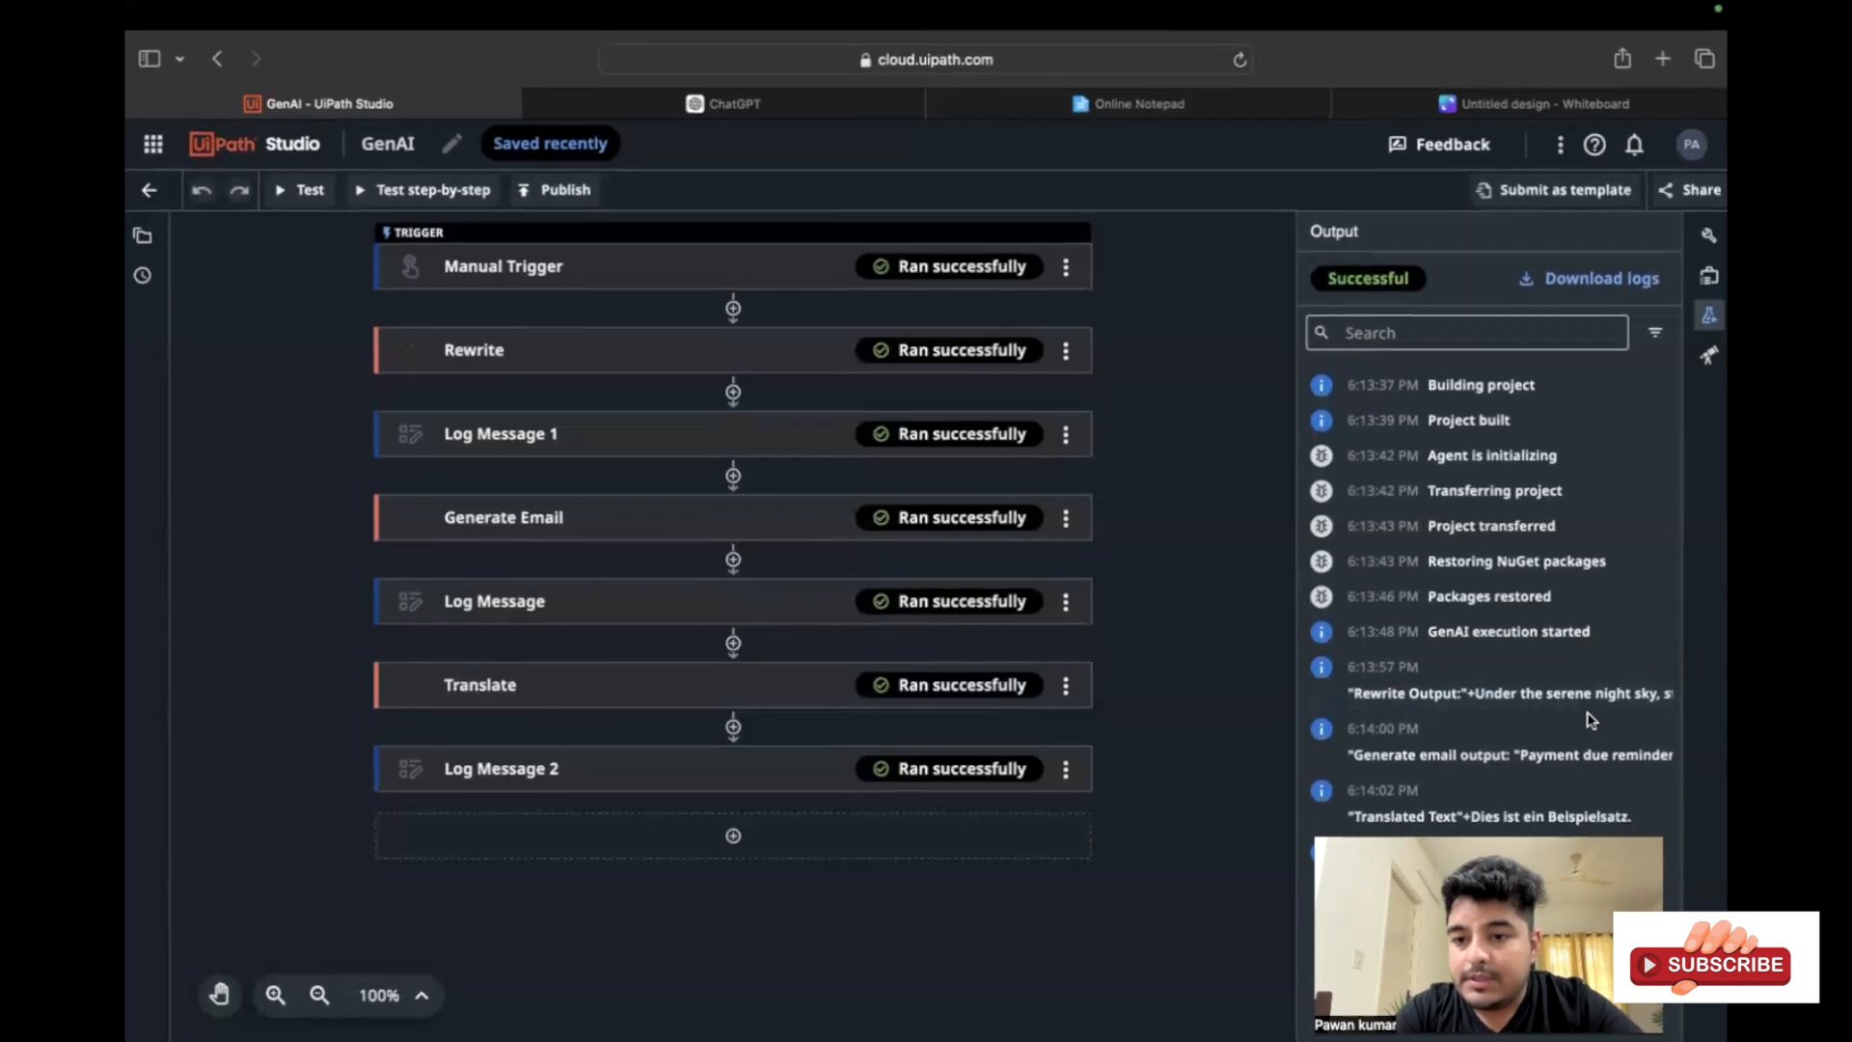
{"action": "left_click", "coordinate": [1655, 728]}
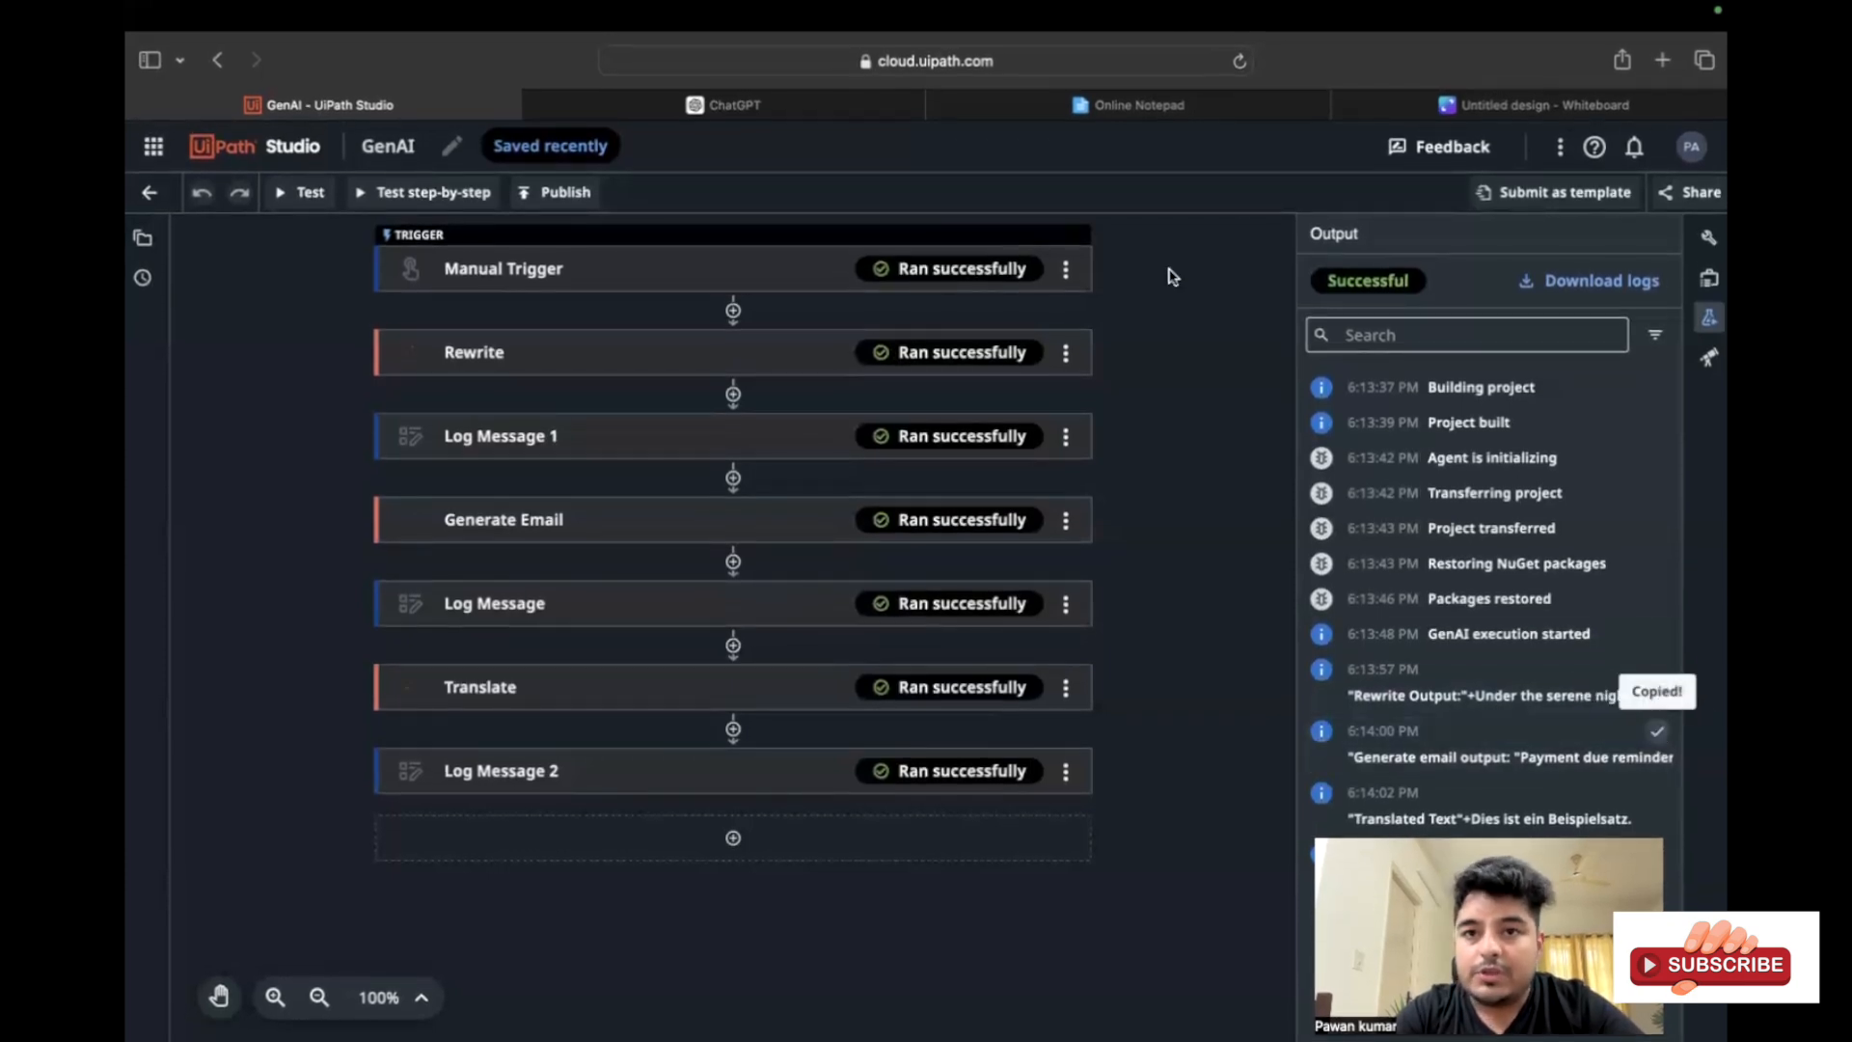
{"action": "left_click", "coordinate": [1109, 108]}
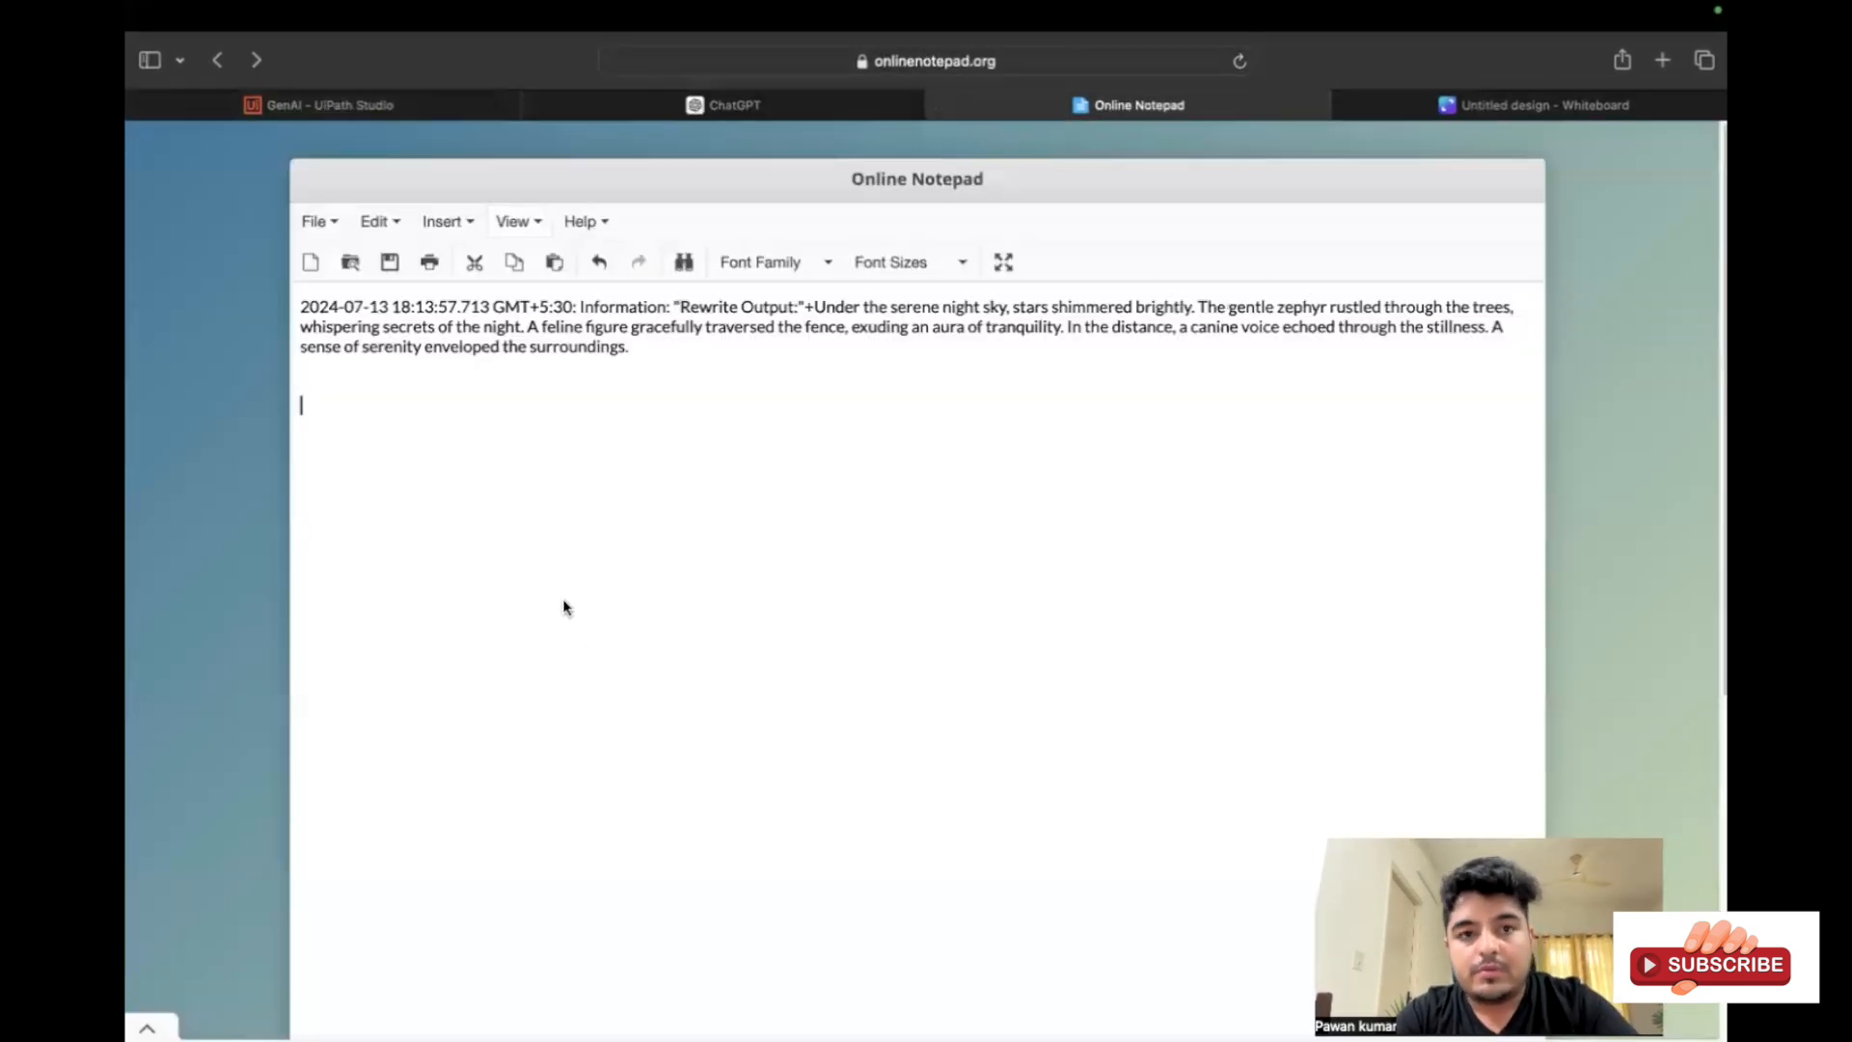
{"action": "key", "text": "super+v"}
{"action": "key", "text": "Return"}
{"action": "key", "text": "Return"}
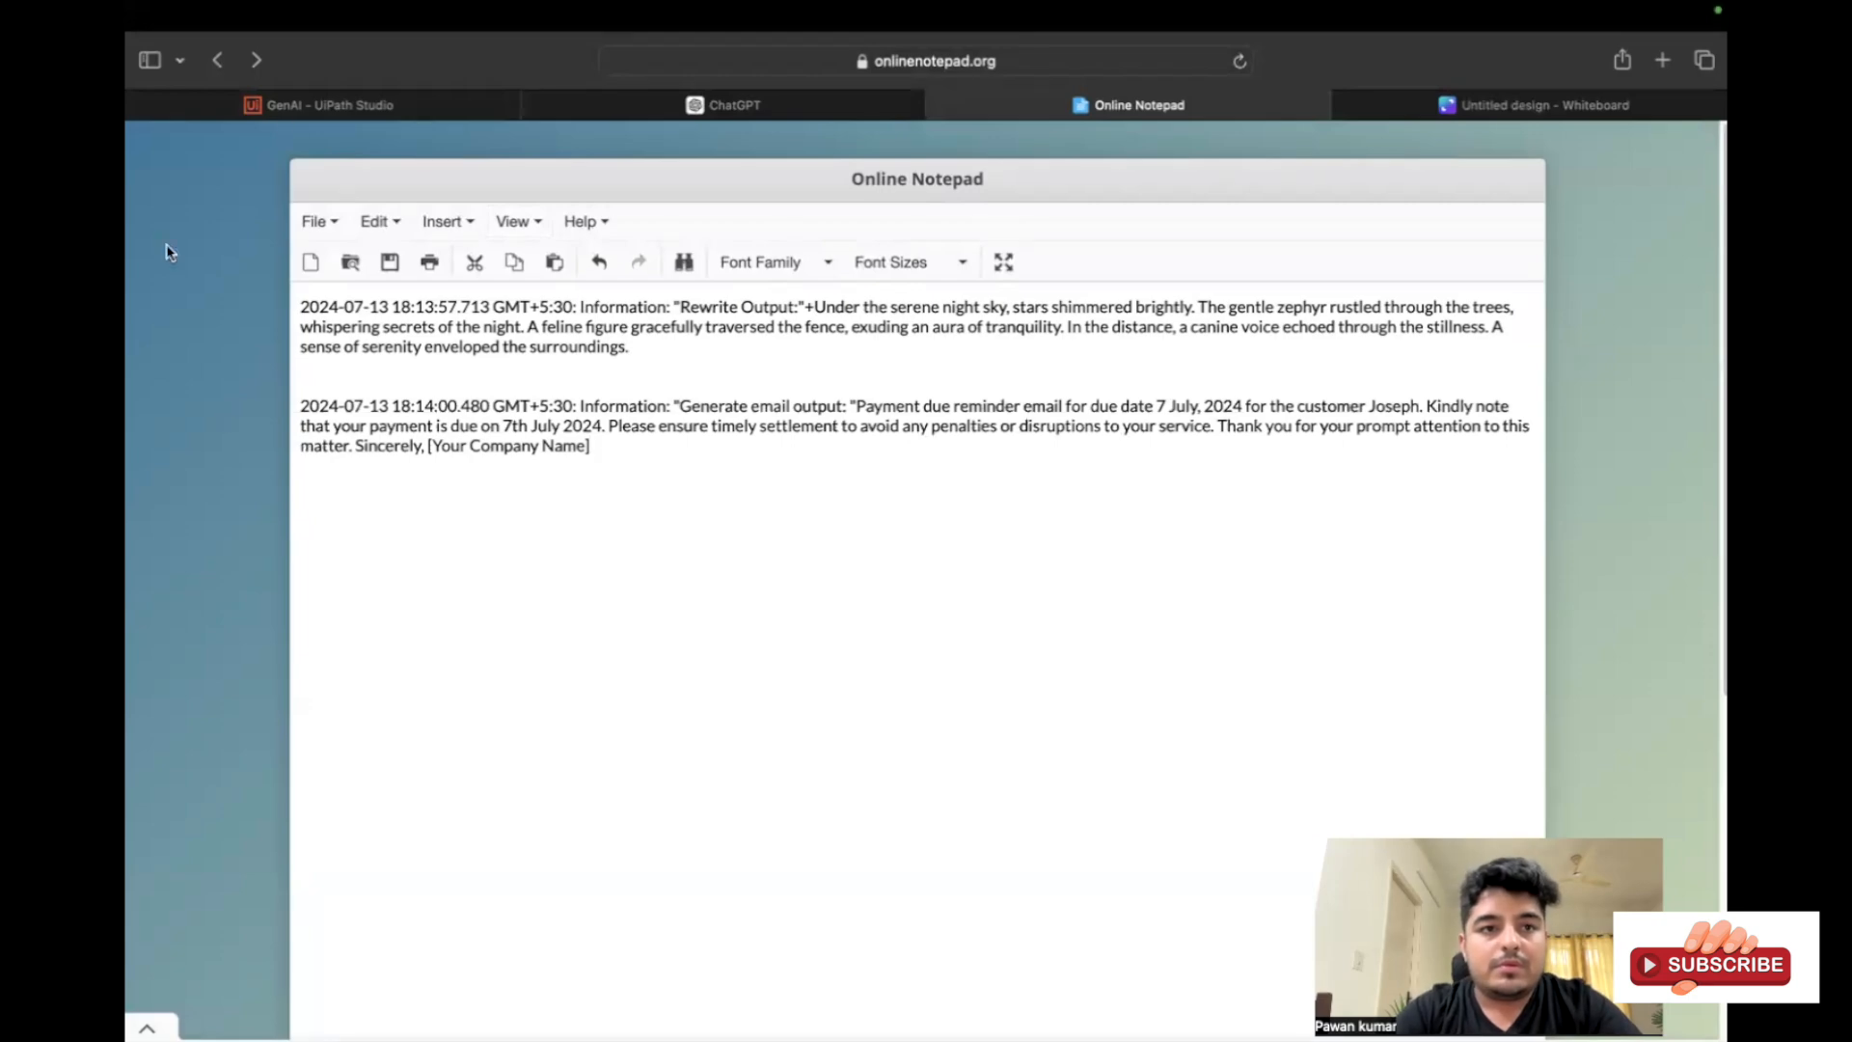
Copy the Translated Text entry from the UiPath Studio run log into Online Notepad, below the email output
{"action": "left_click", "coordinate": [303, 98]}
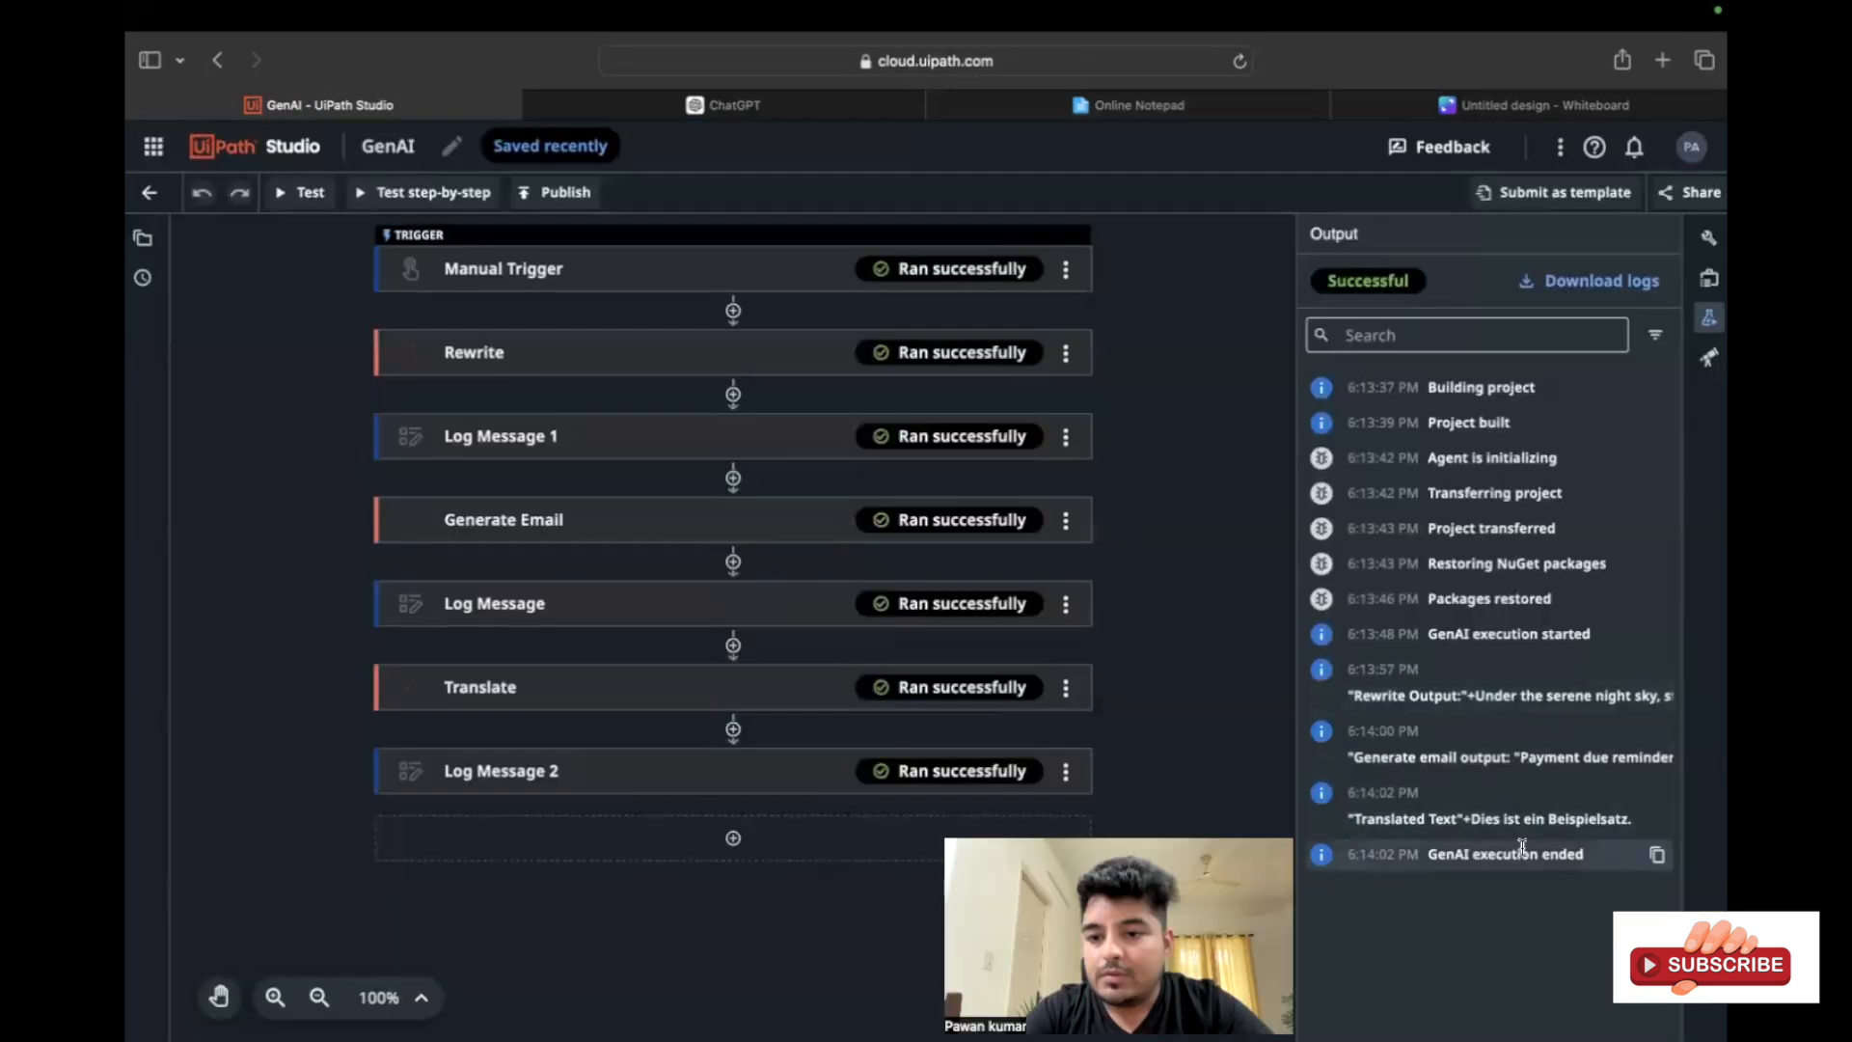
{"action": "left_click", "coordinate": [1653, 797]}
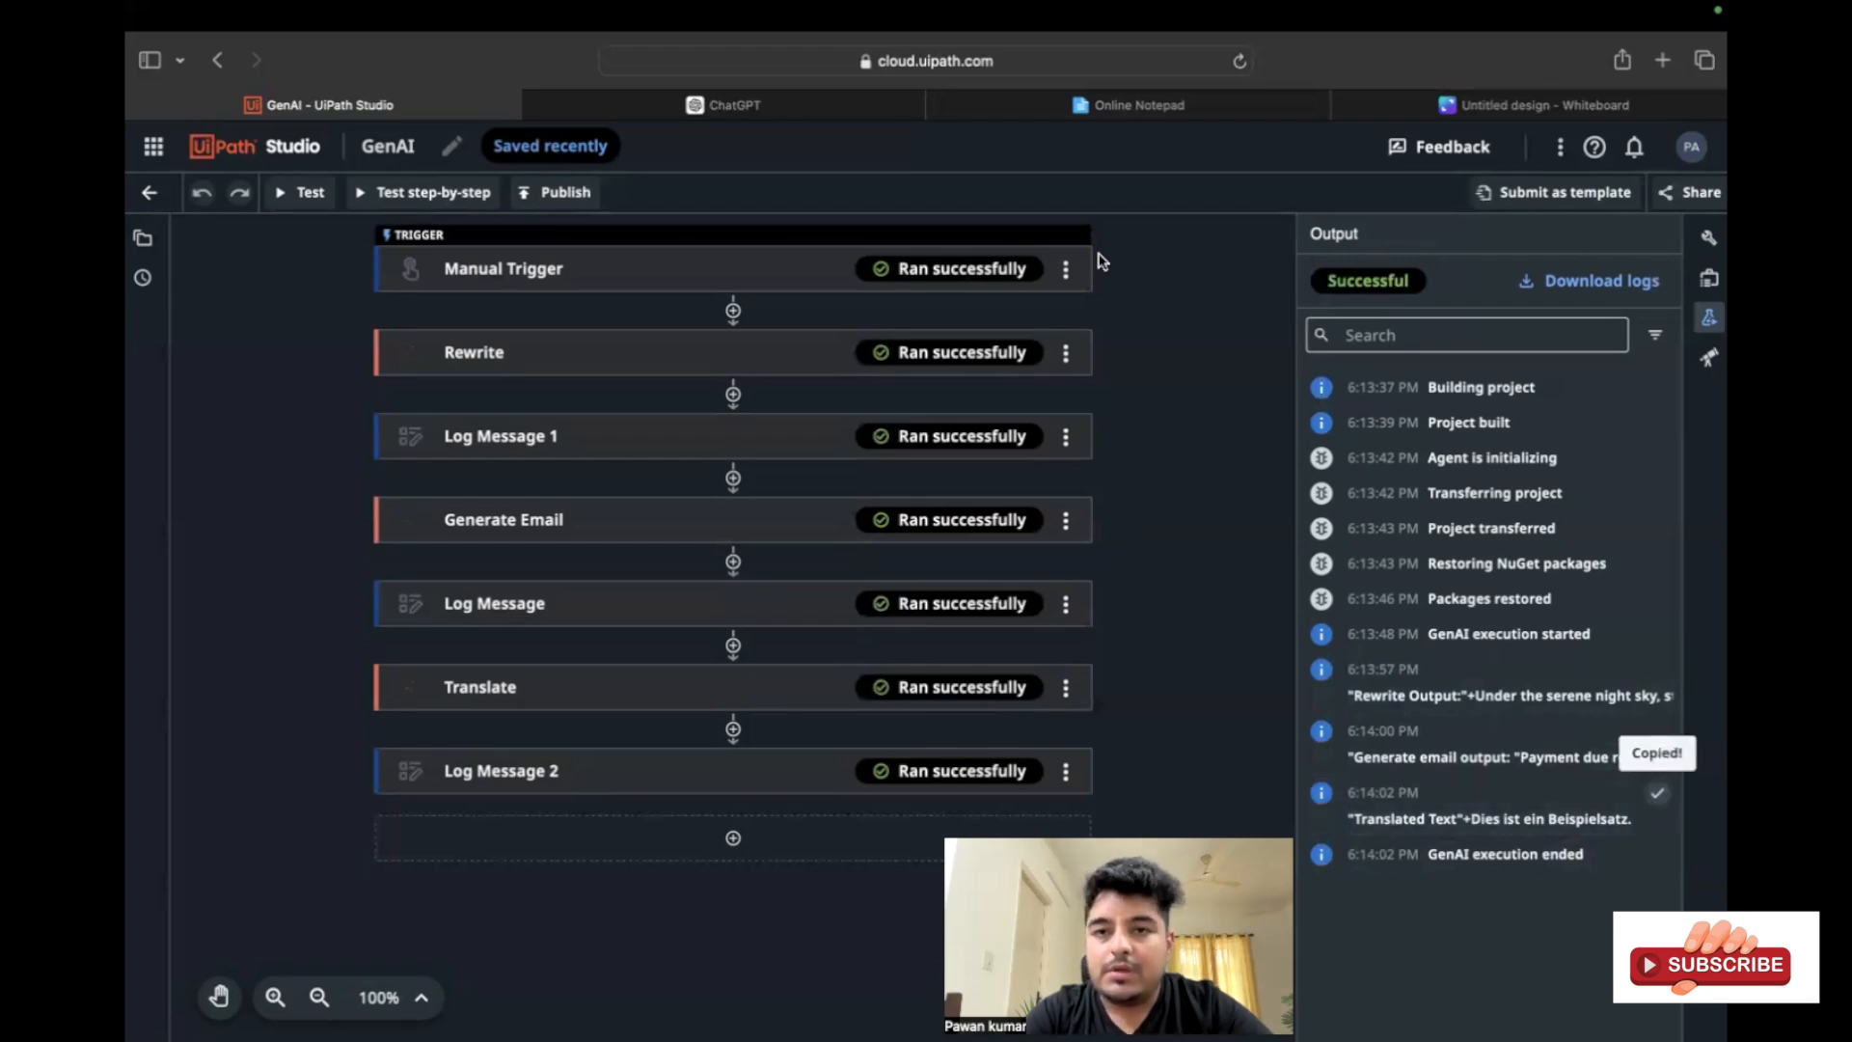
{"action": "left_click", "coordinate": [1110, 101]}
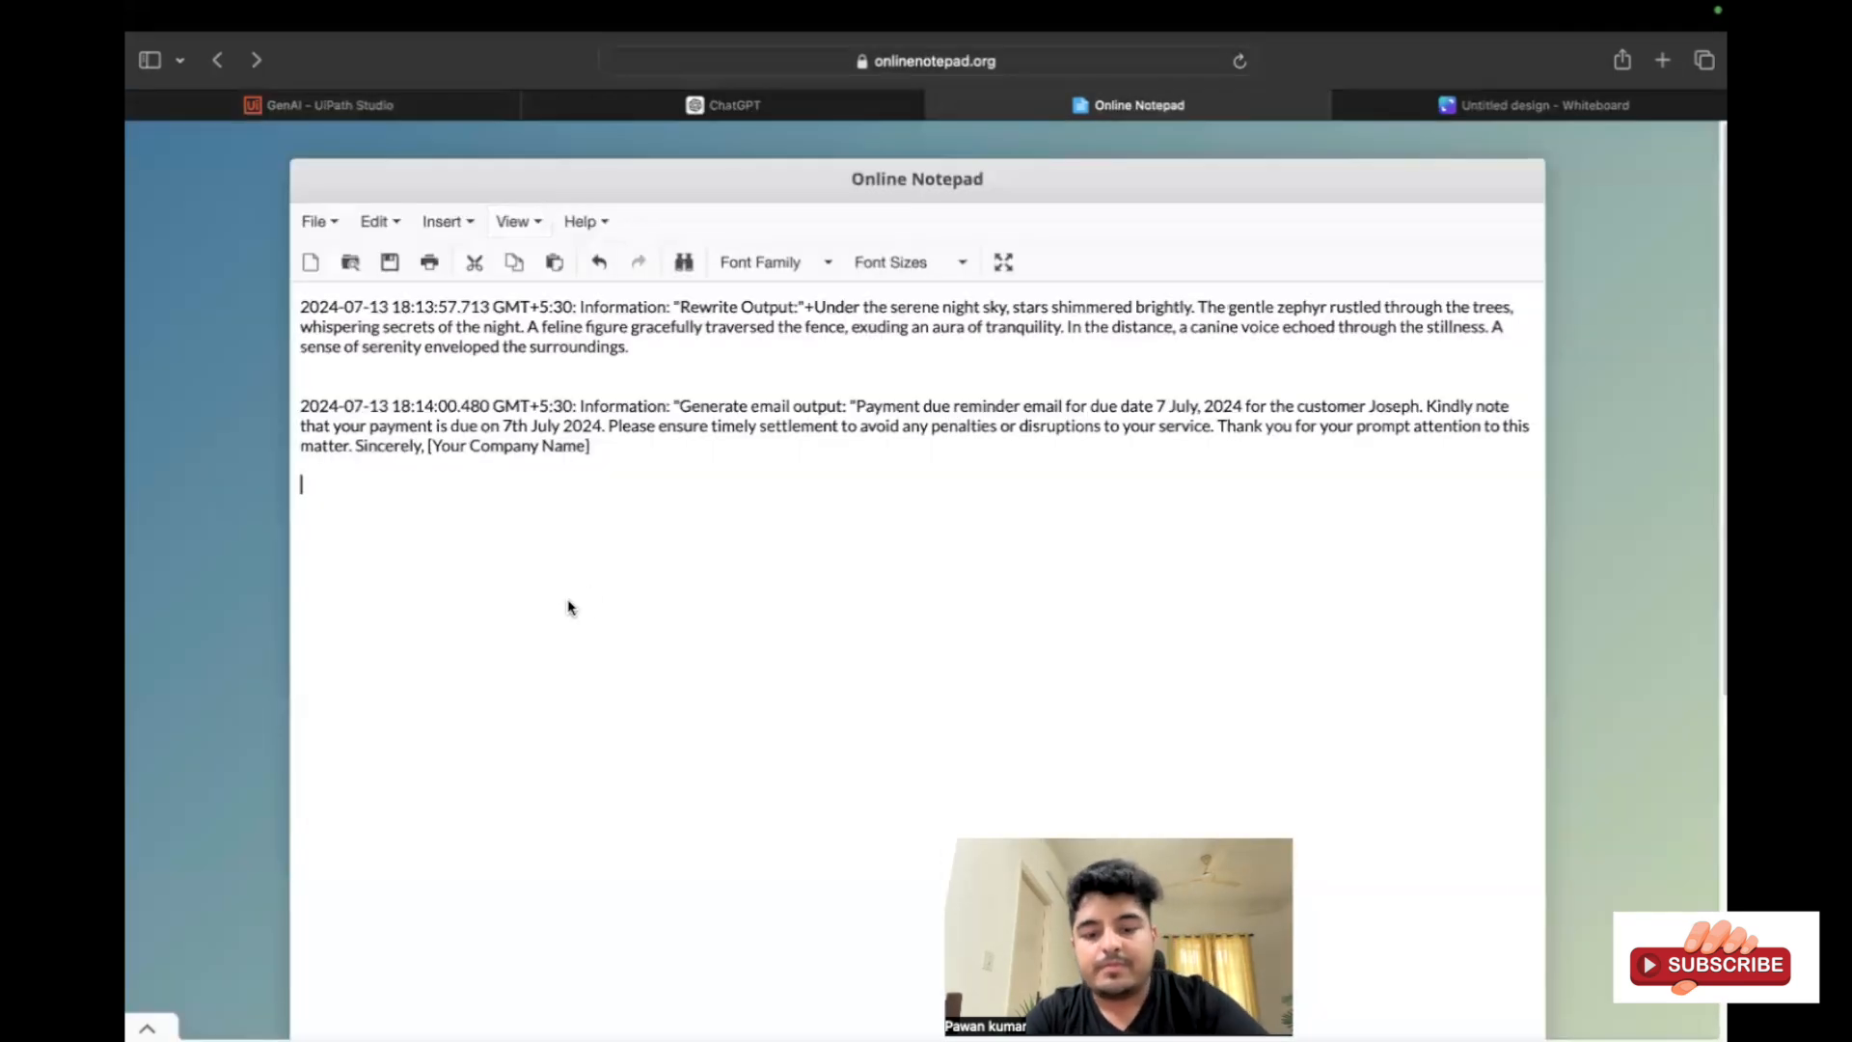
{"action": "key", "text": "super+v"}
{"action": "key", "text": "Return"}
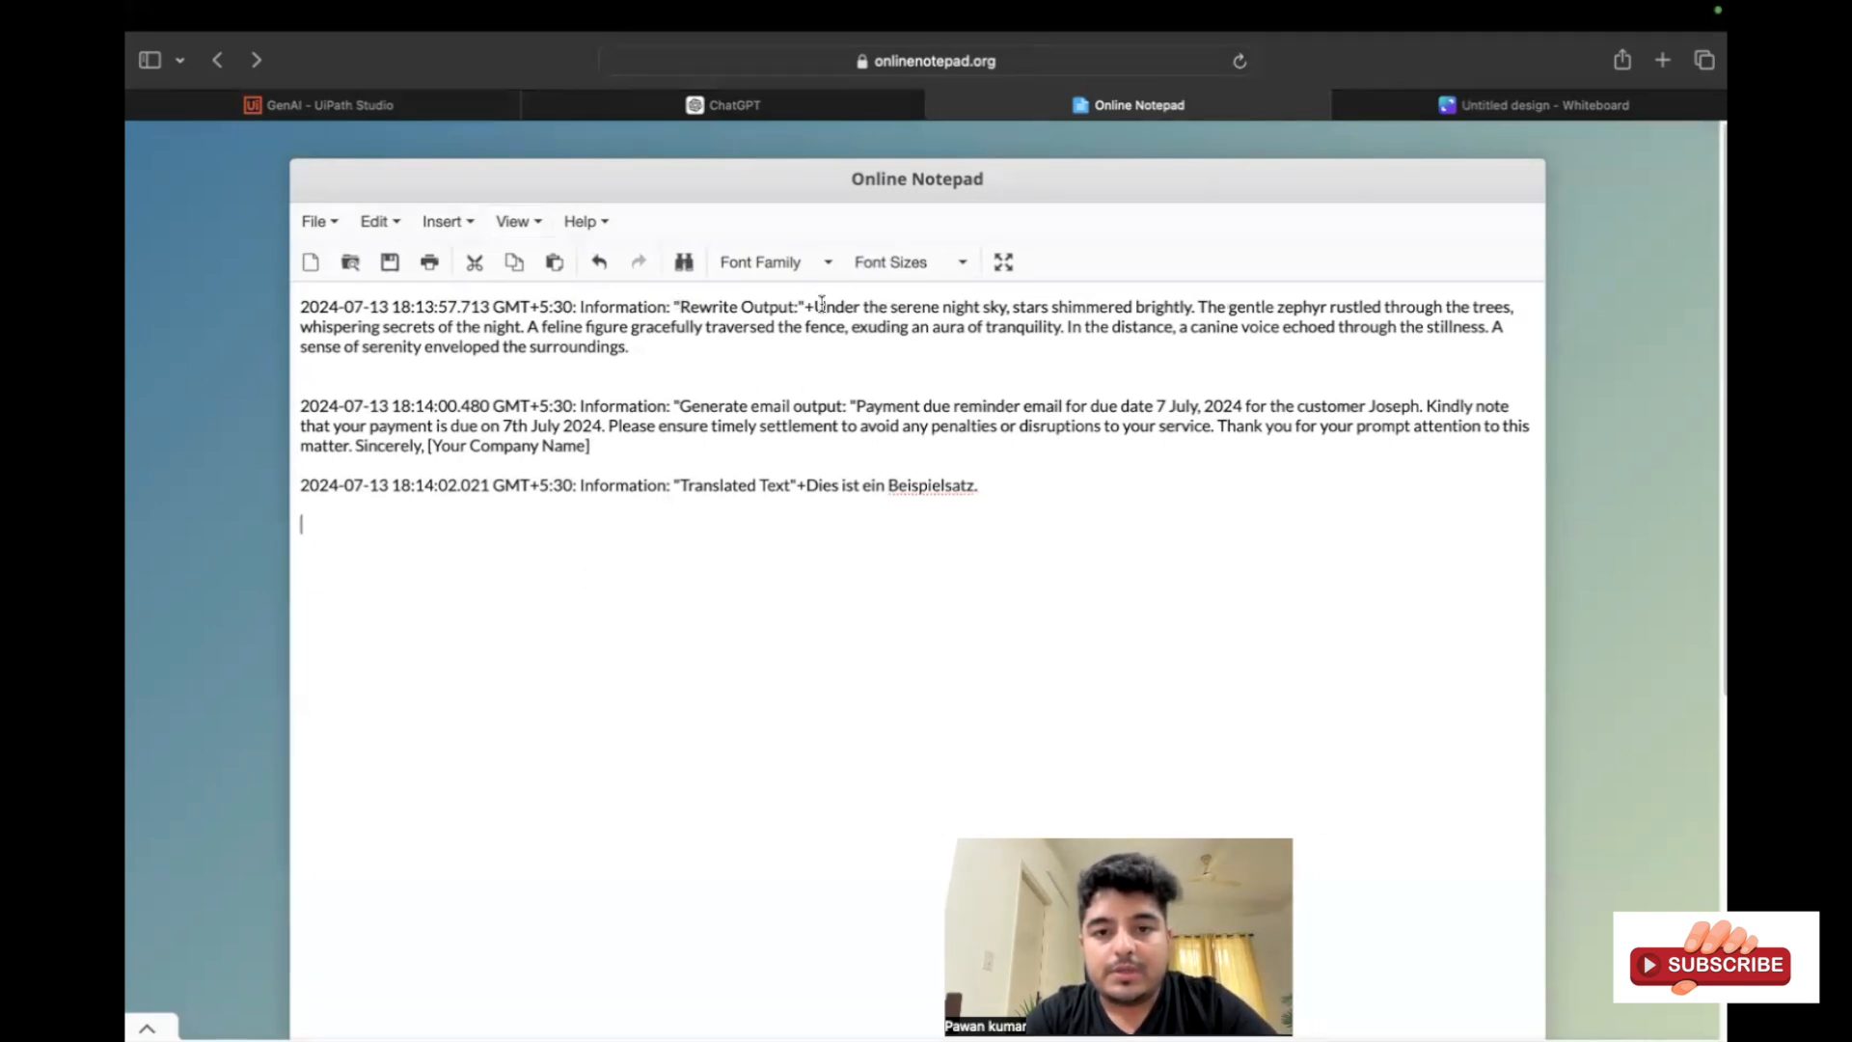
Read through the pasted results, highlighting the rewritten passage, the email's opening sentence, its body and the German translation in turn
{"action": "left_click_drag", "start_coordinate": [818, 303], "coordinate": [715, 347]}
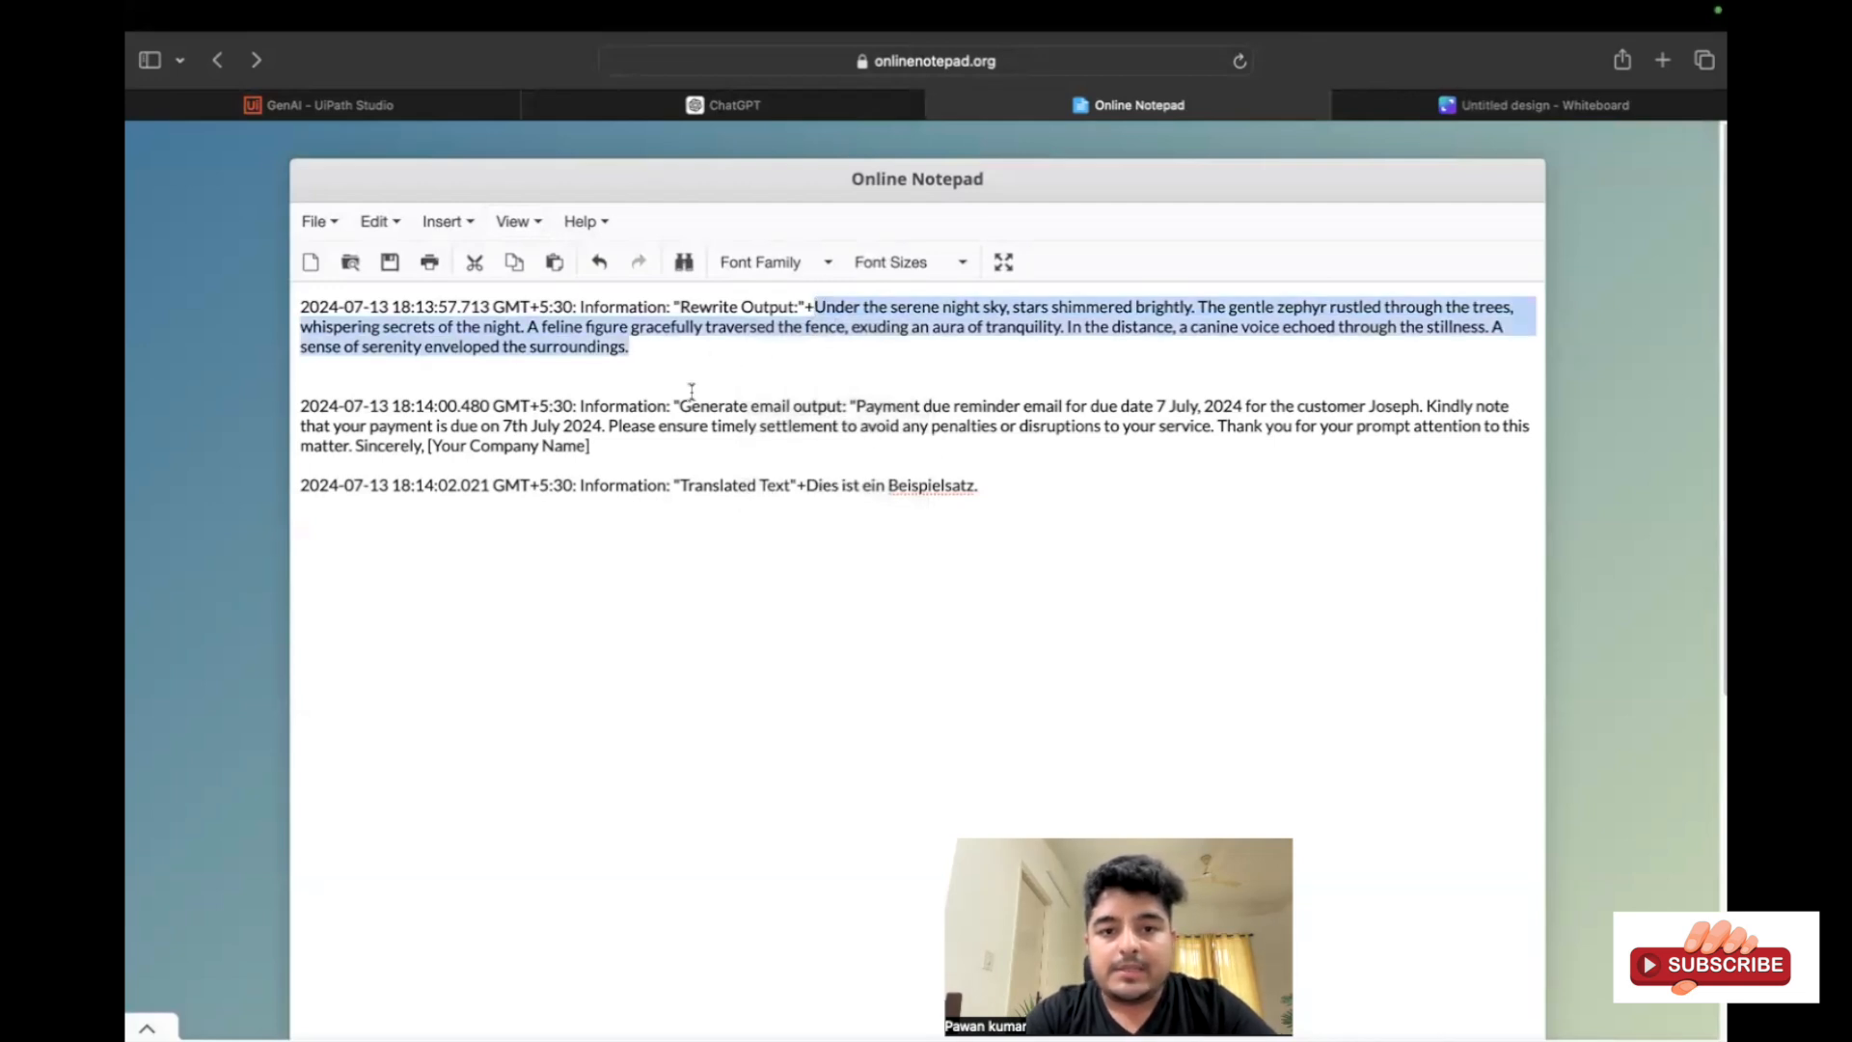
{"action": "left_click", "coordinate": [859, 401]}
{"action": "left_click_drag", "start_coordinate": [858, 401], "coordinate": [1419, 409]}
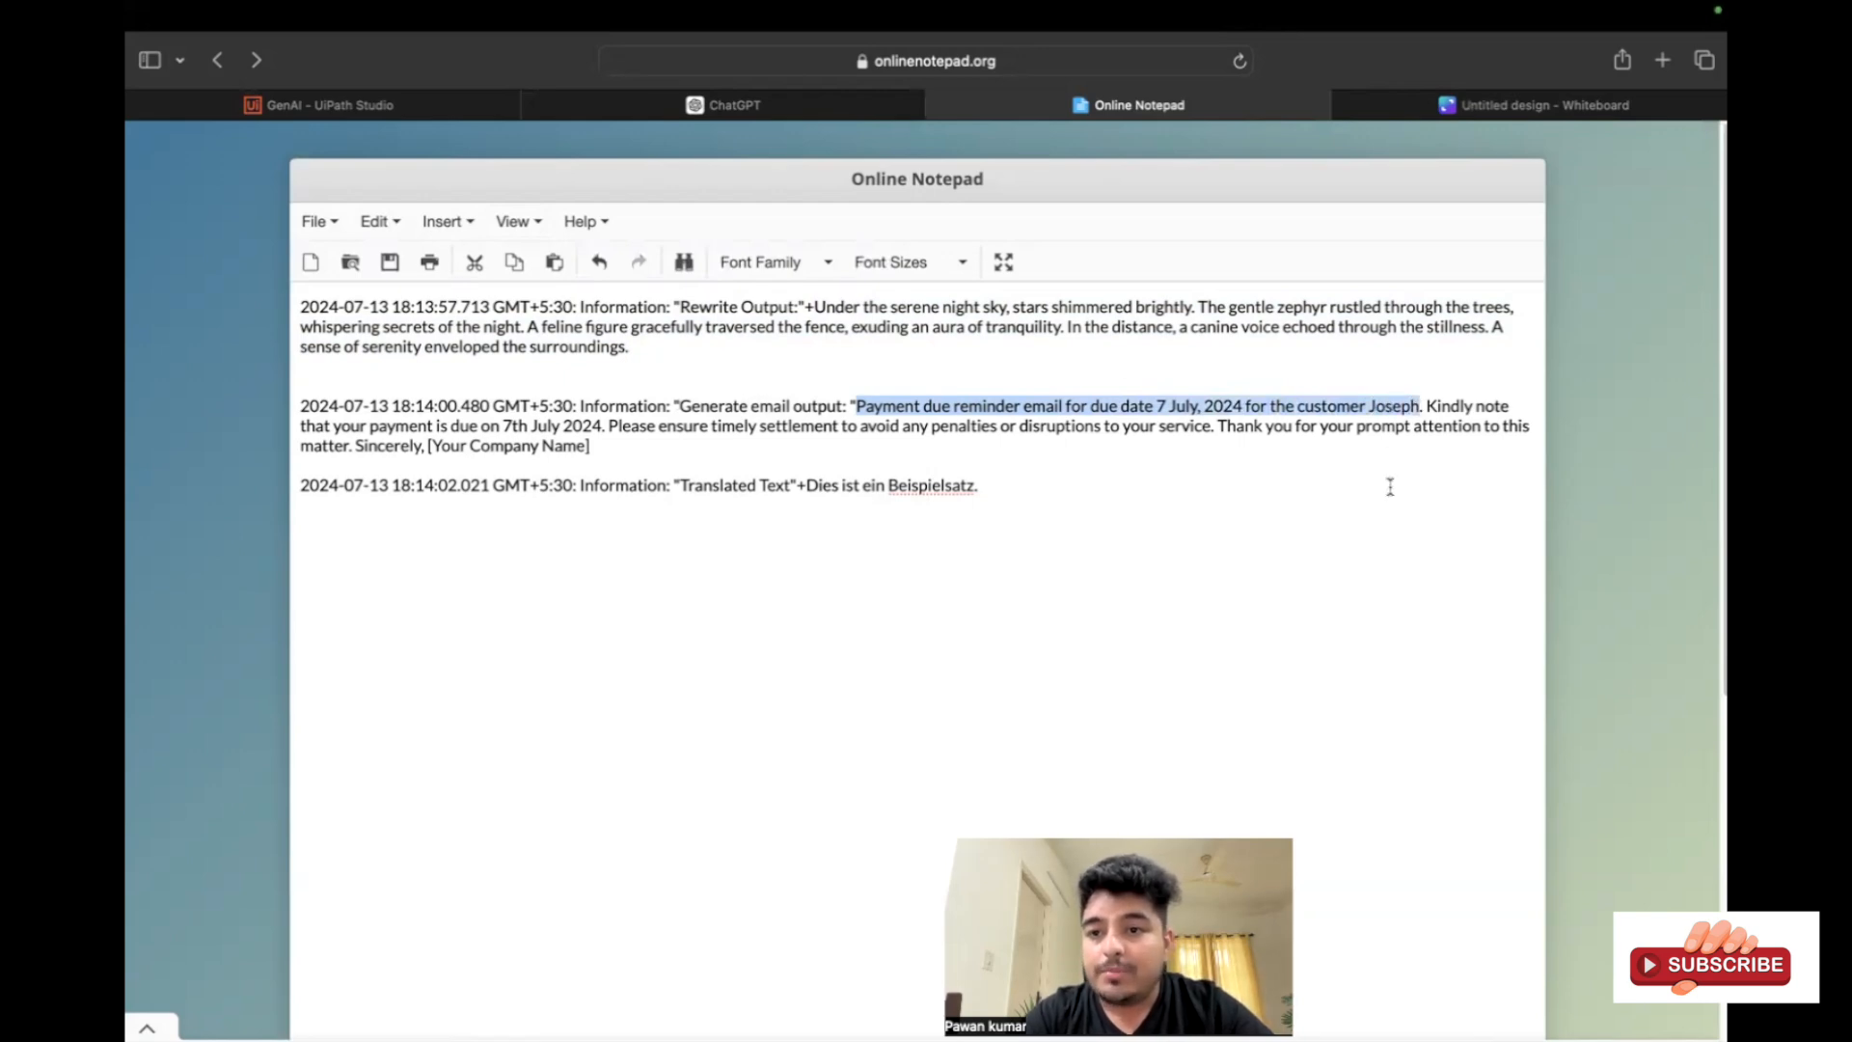
{"action": "left_click_drag", "start_coordinate": [1426, 405], "coordinate": [1139, 450]}
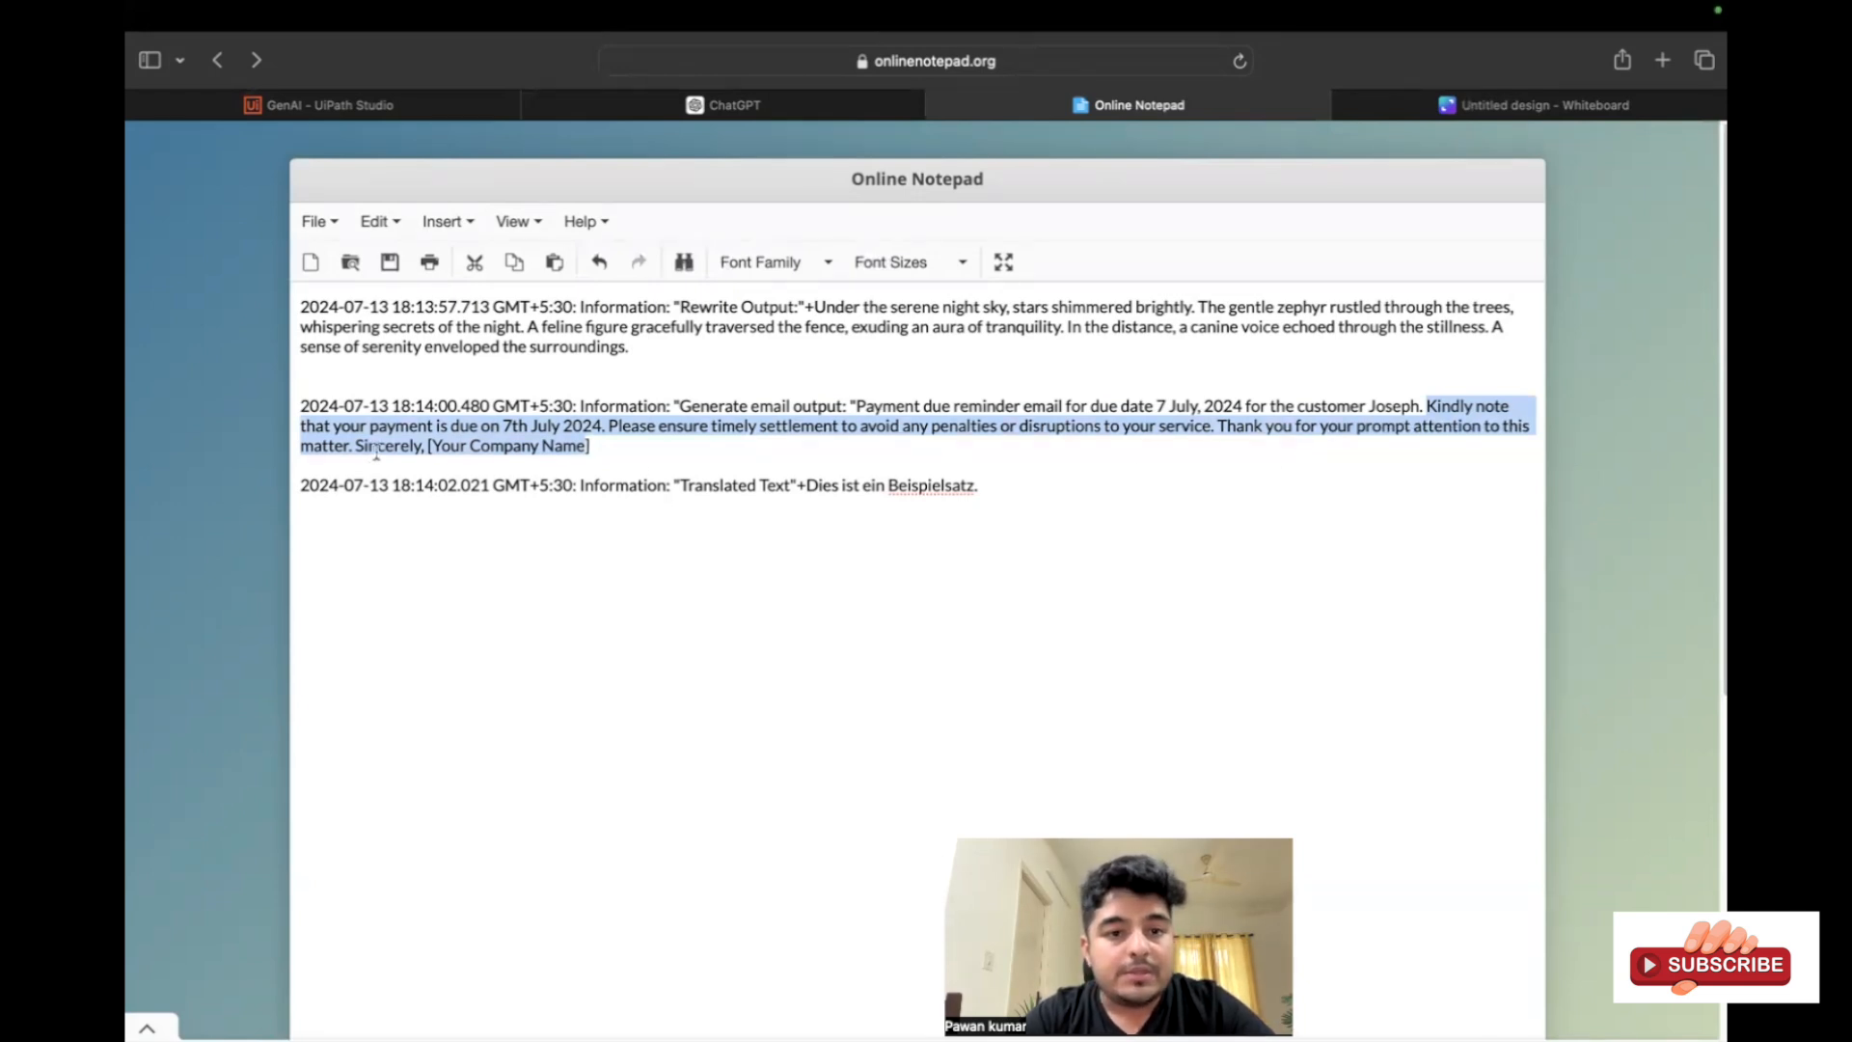
{"action": "left_click", "coordinate": [685, 453]}
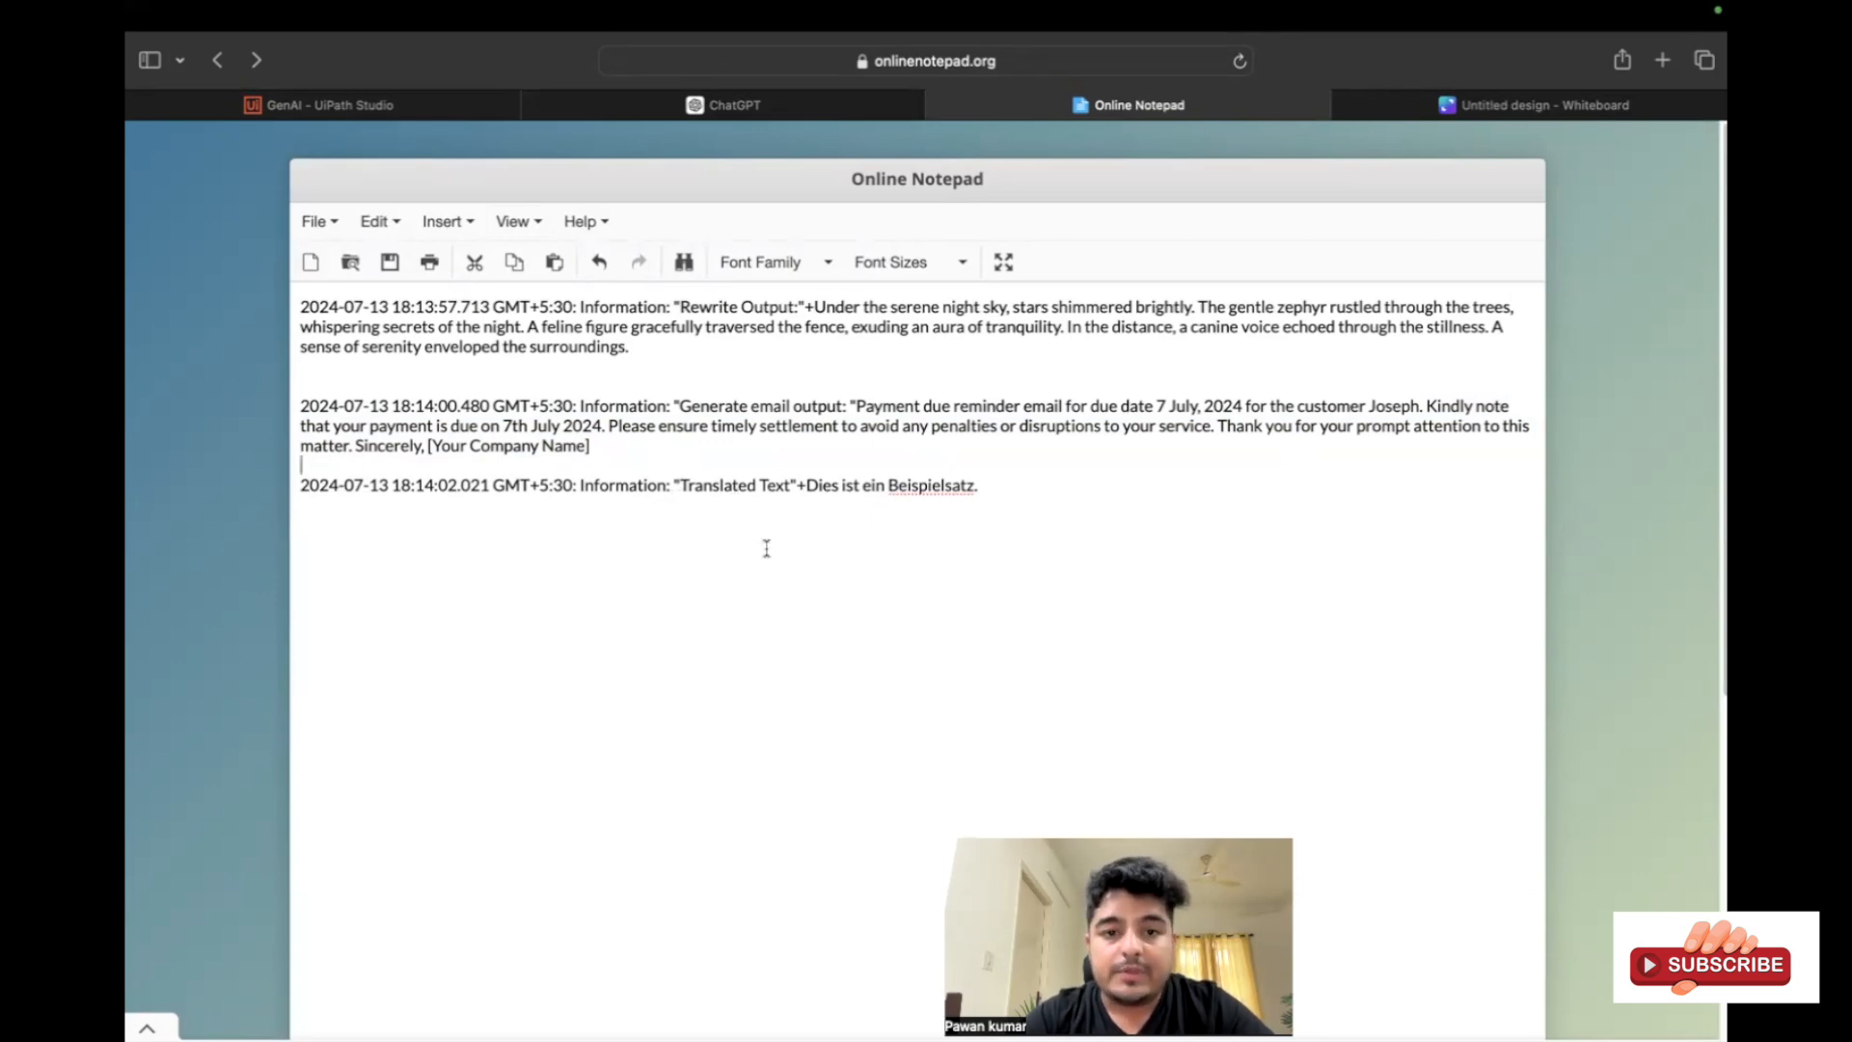
{"action": "left_click_drag", "start_coordinate": [810, 487], "coordinate": [972, 489]}
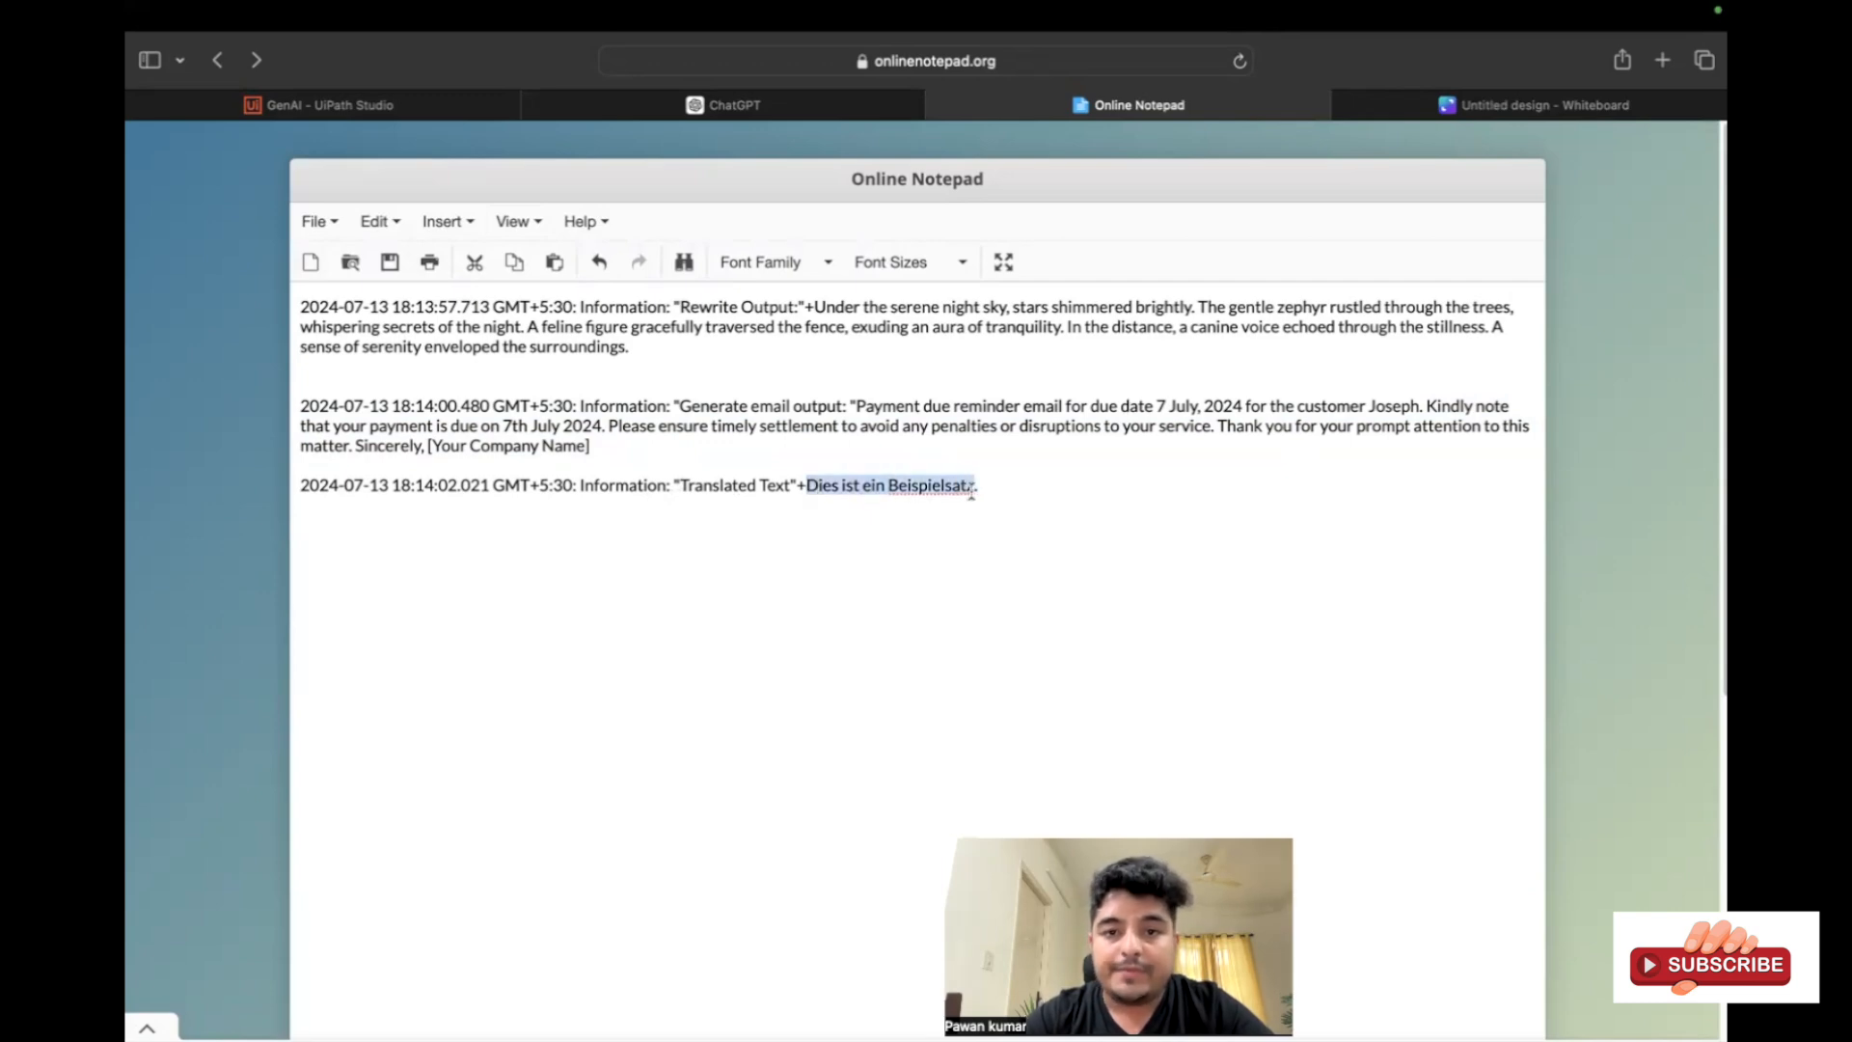
Compare the Translate activity's text and language properties in UiPath Studio with the translated output in Online Notepad
{"action": "left_click", "coordinate": [335, 100]}
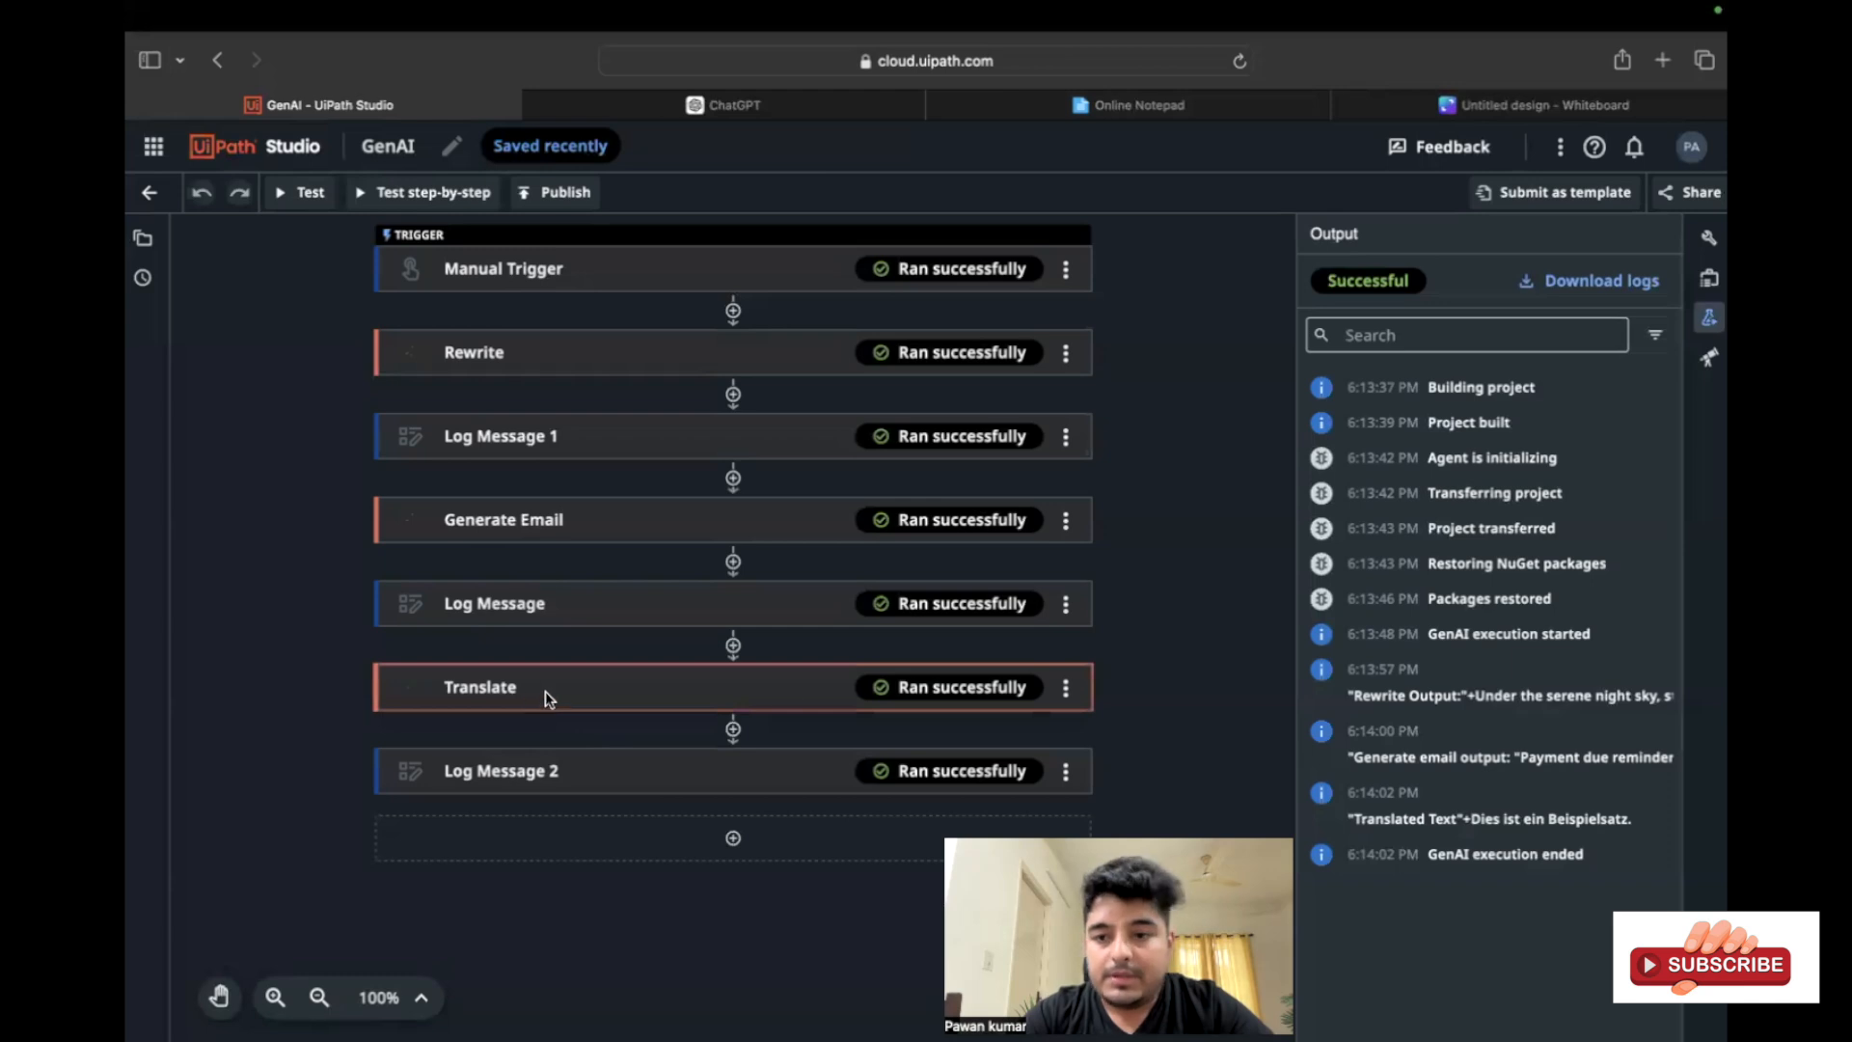
{"action": "left_click", "coordinate": [1708, 238]}
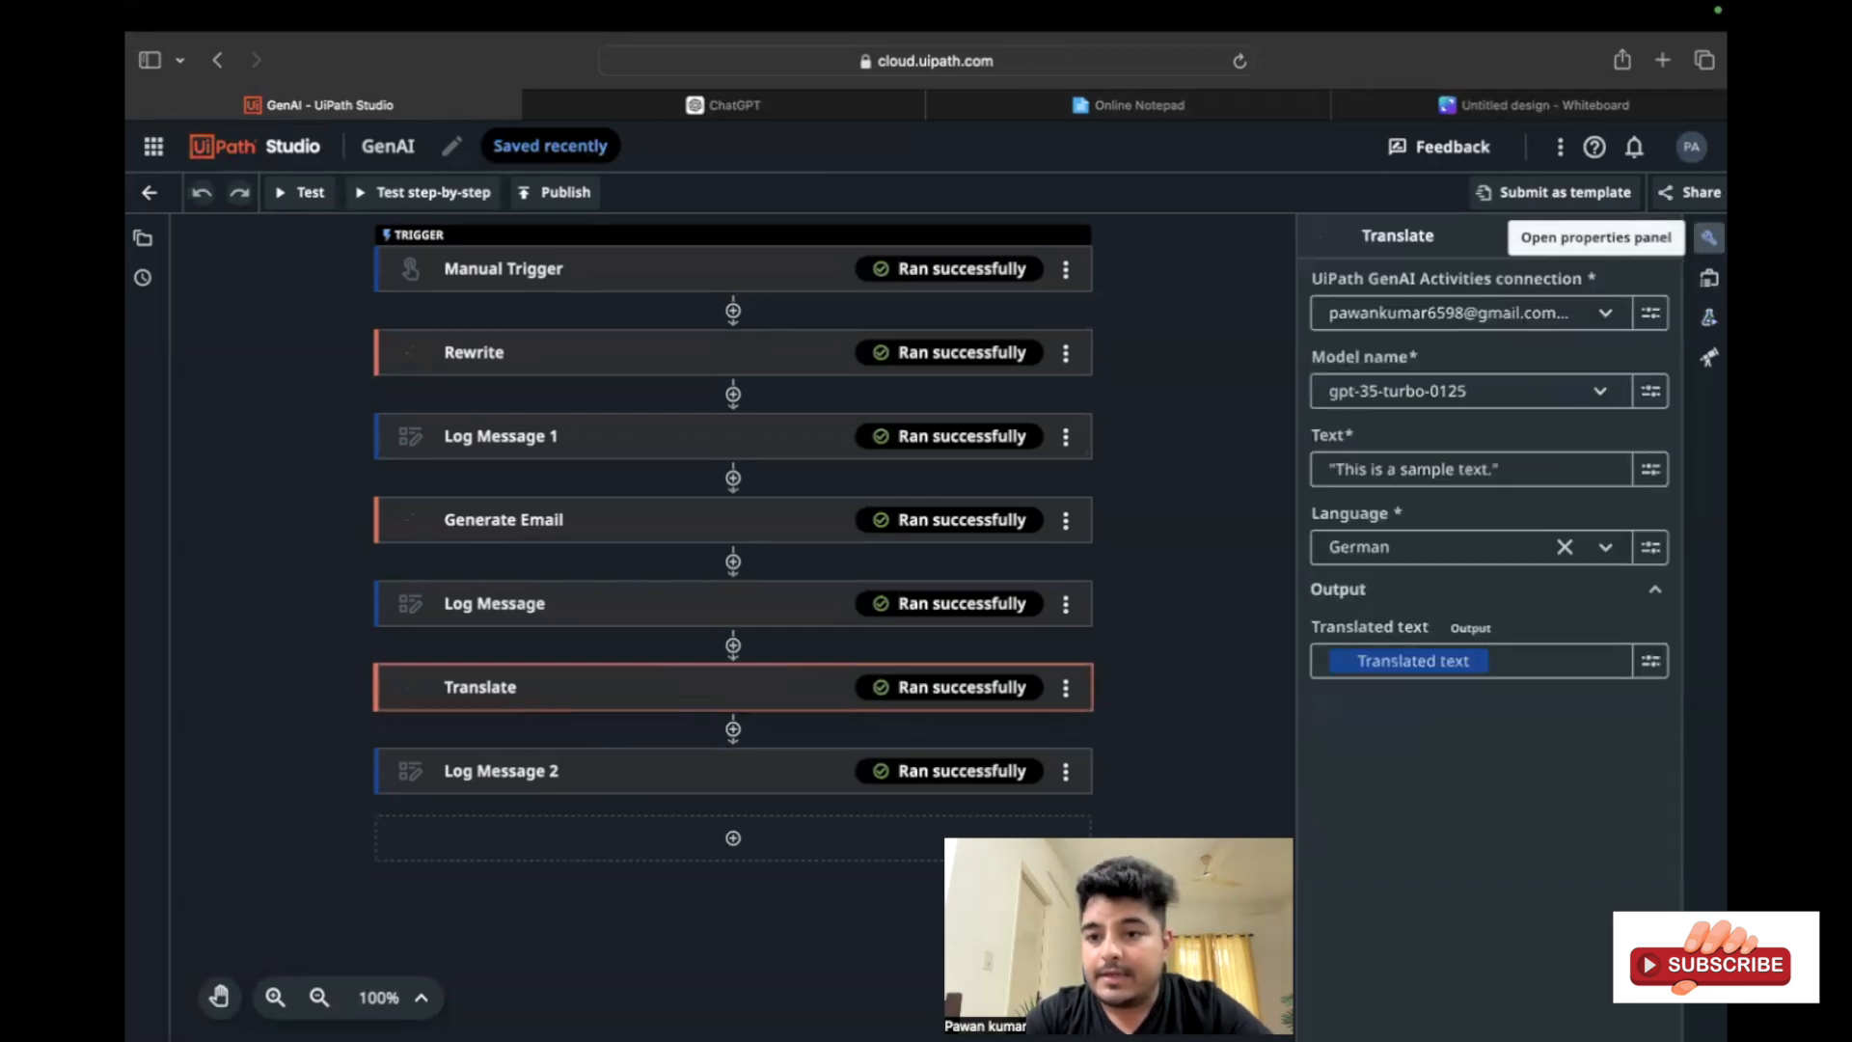
{"action": "left_click", "coordinate": [1478, 108]}
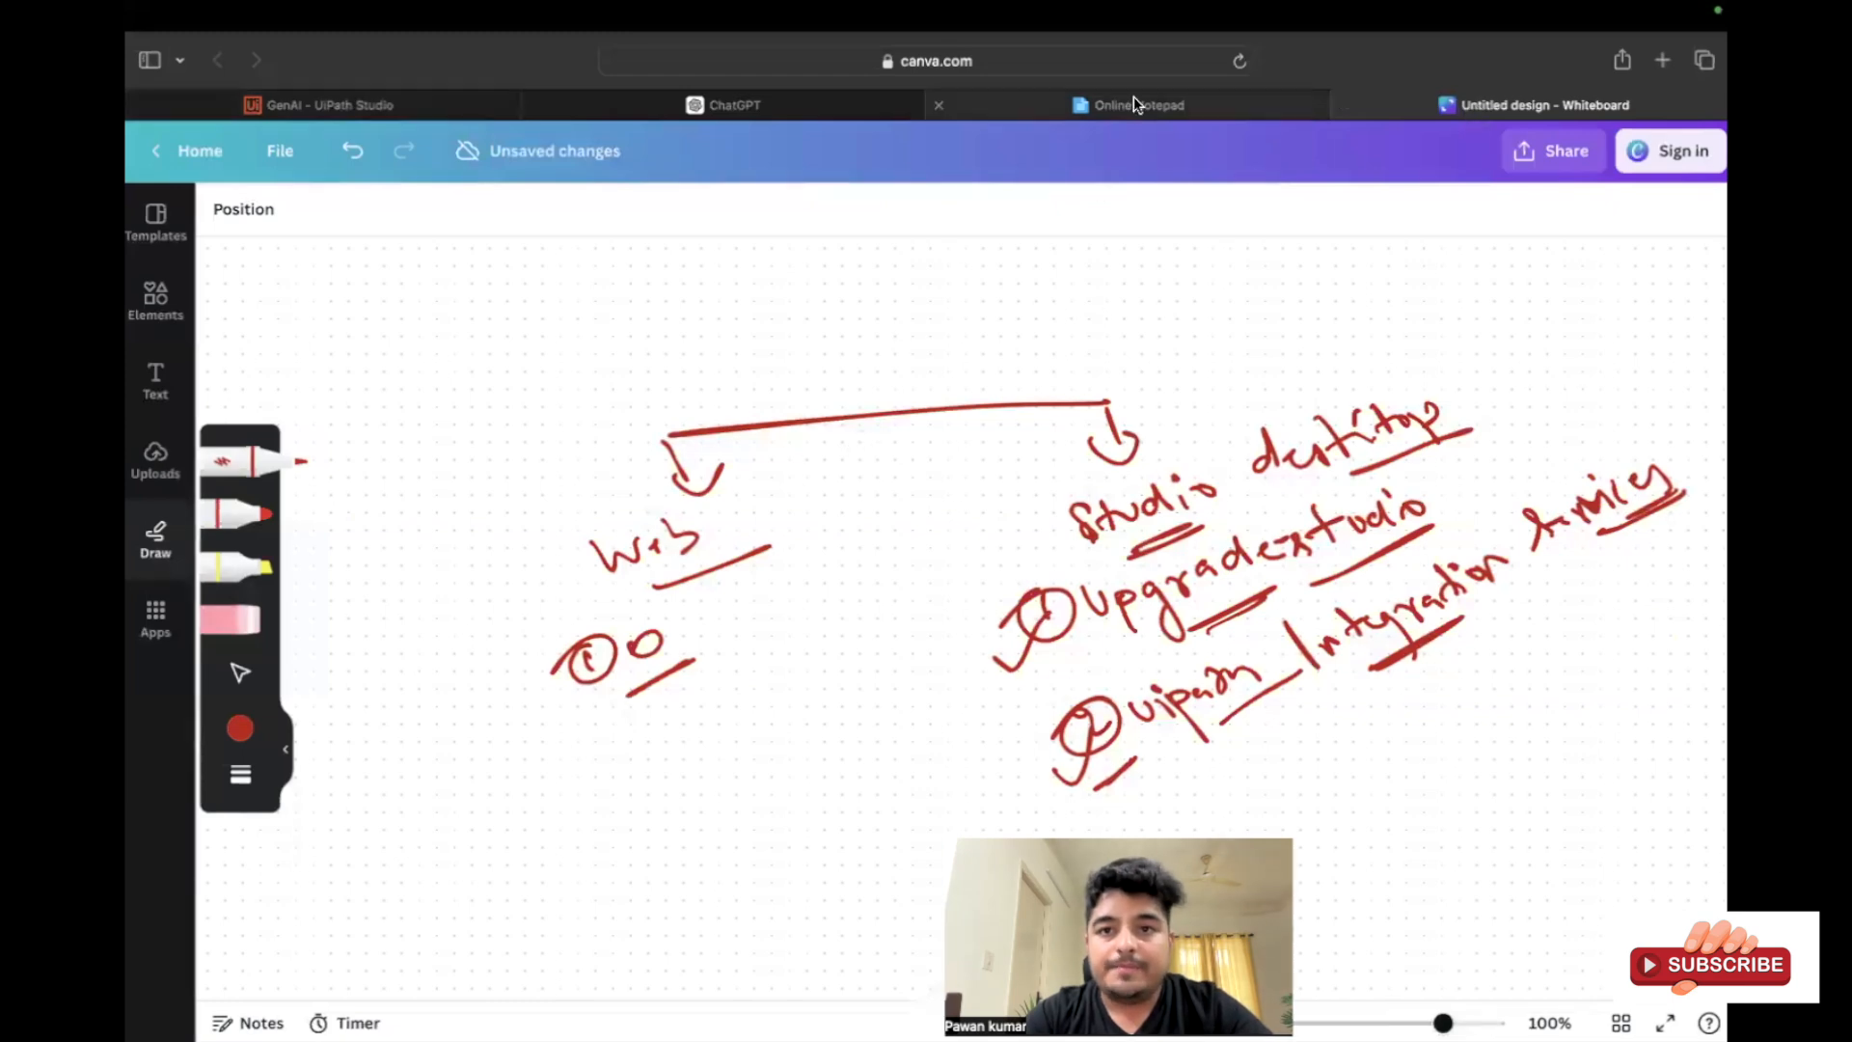
{"action": "left_click", "coordinate": [1133, 102]}
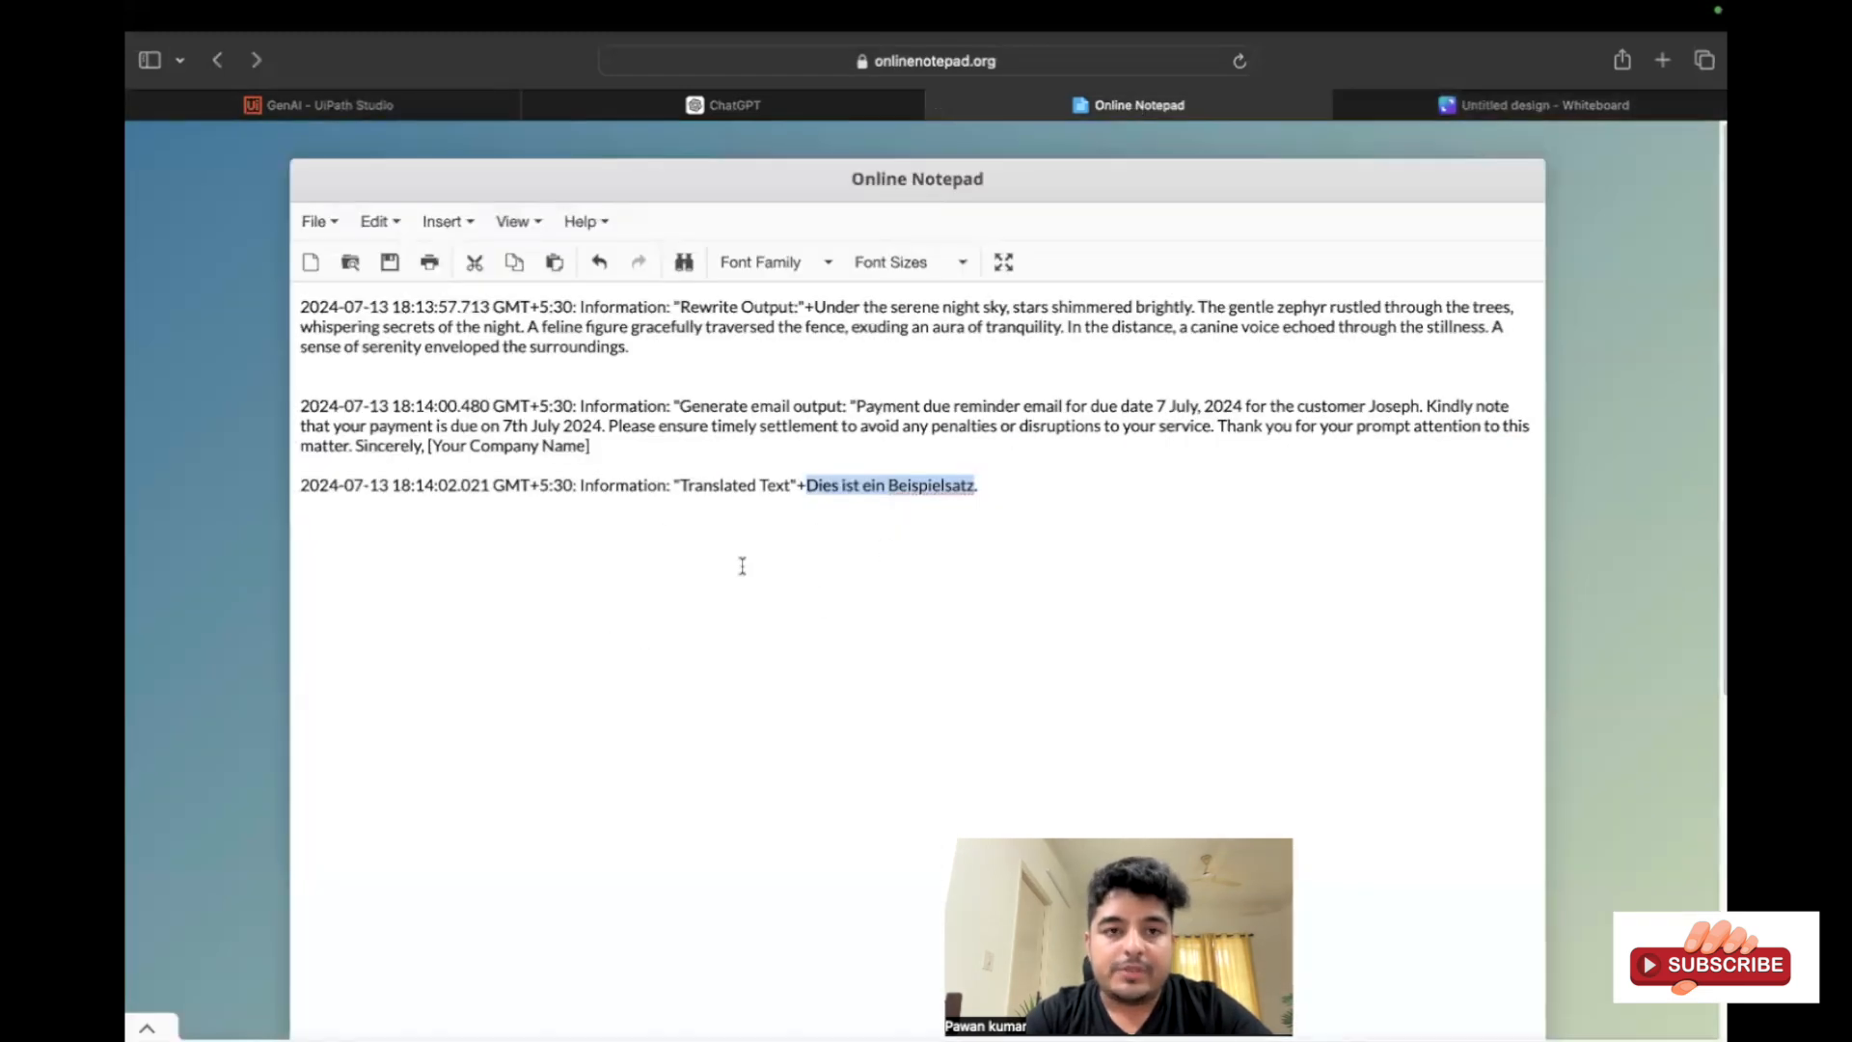
{"action": "left_click", "coordinate": [310, 107]}
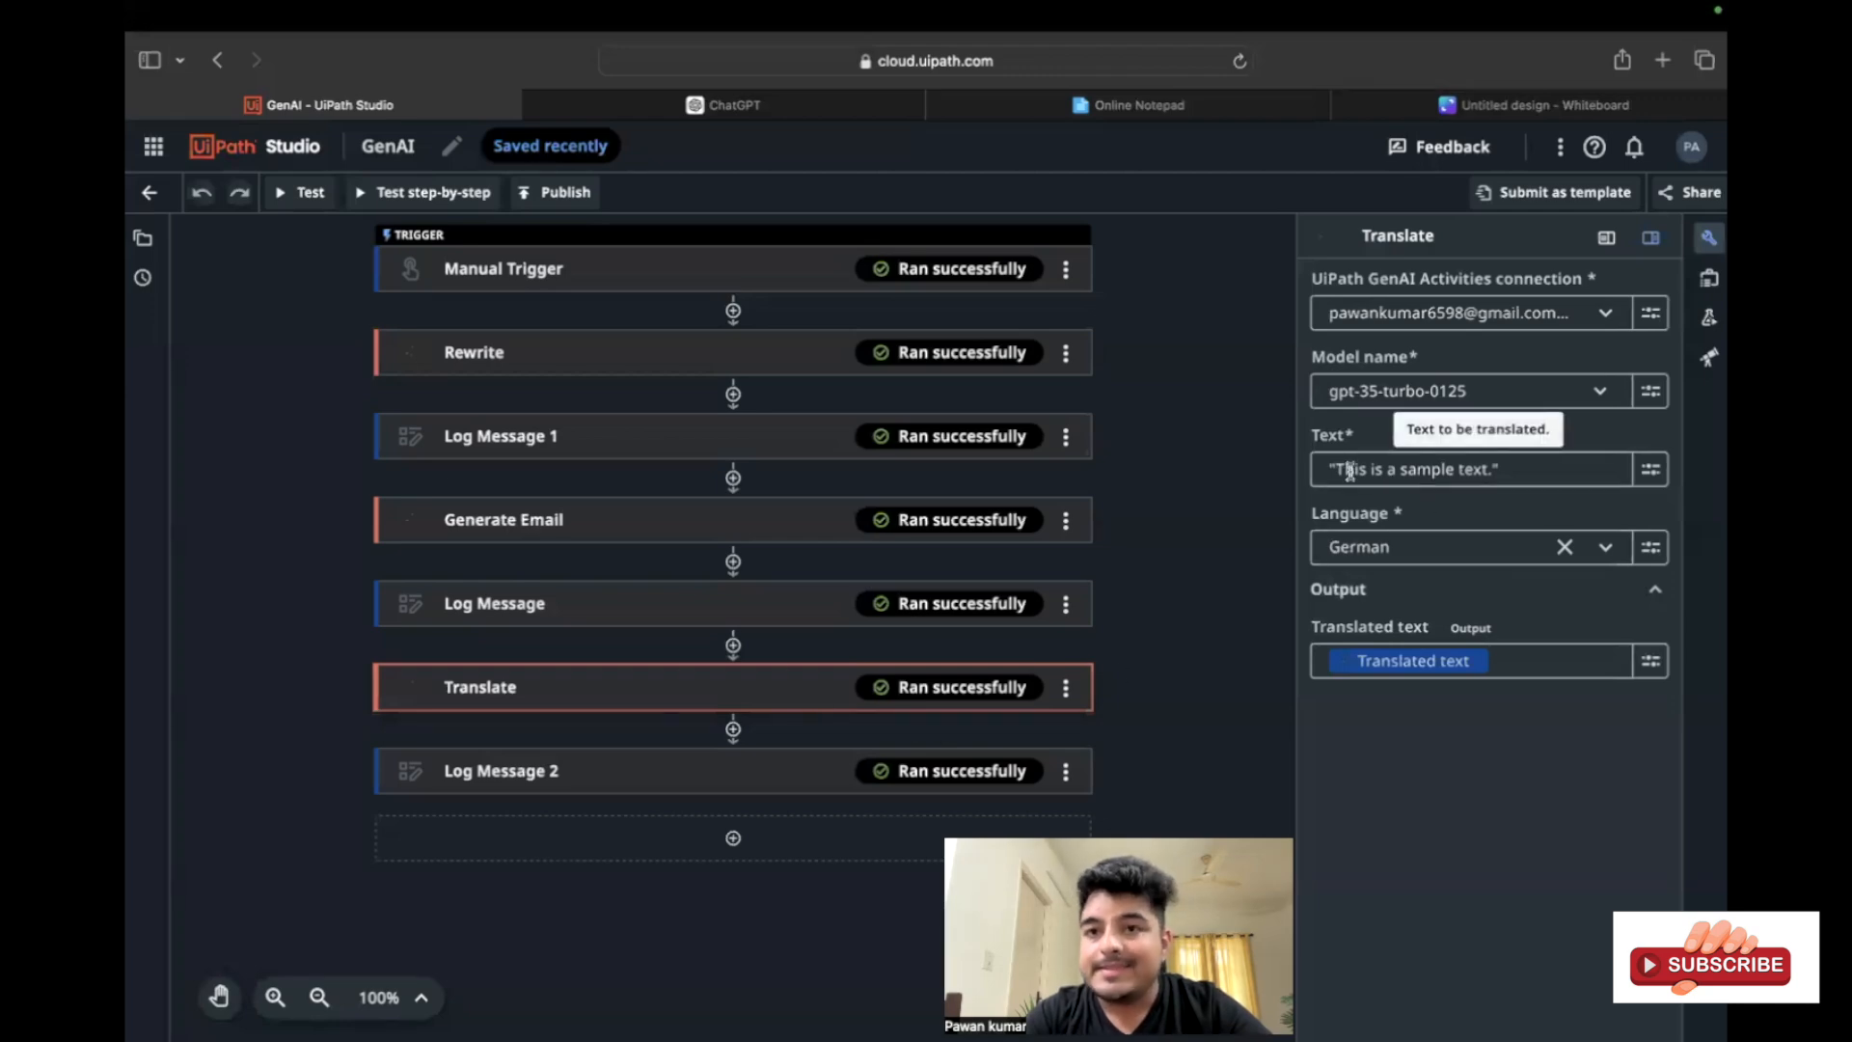
{"action": "left_click", "coordinate": [1524, 106]}
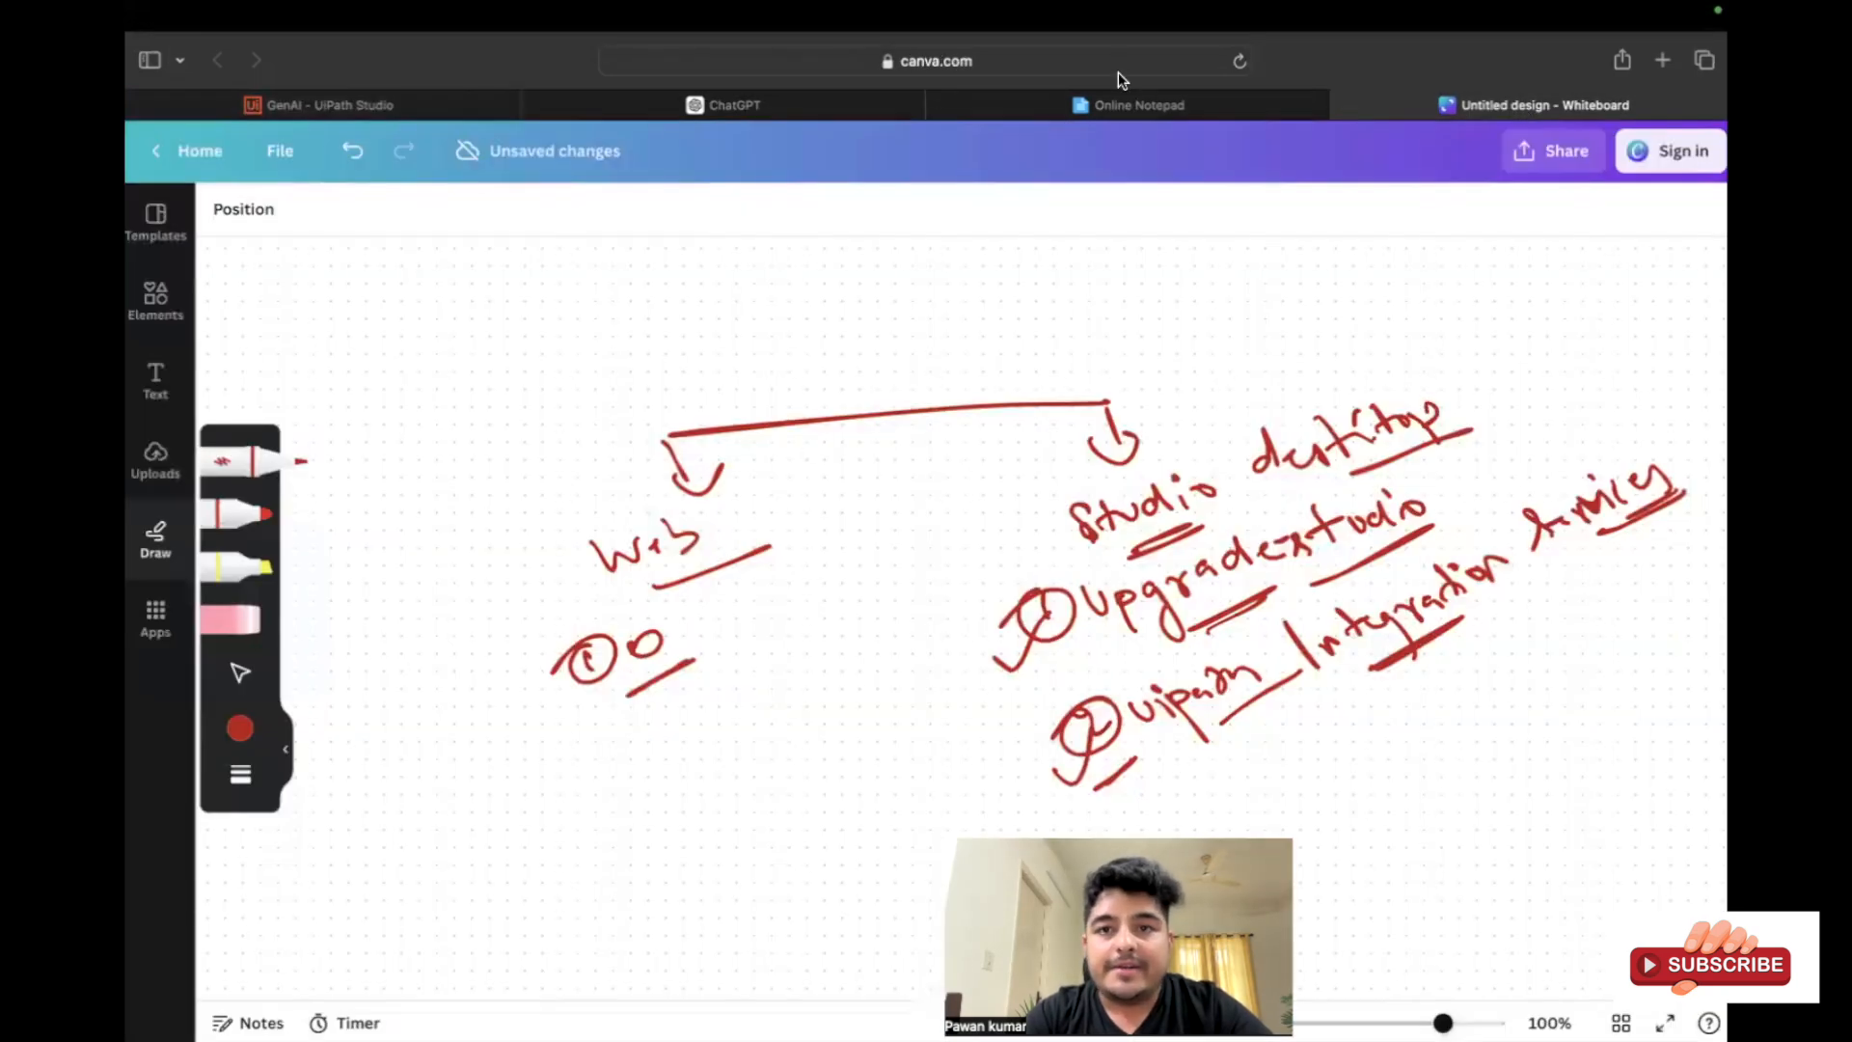
{"action": "left_click", "coordinate": [1124, 108]}
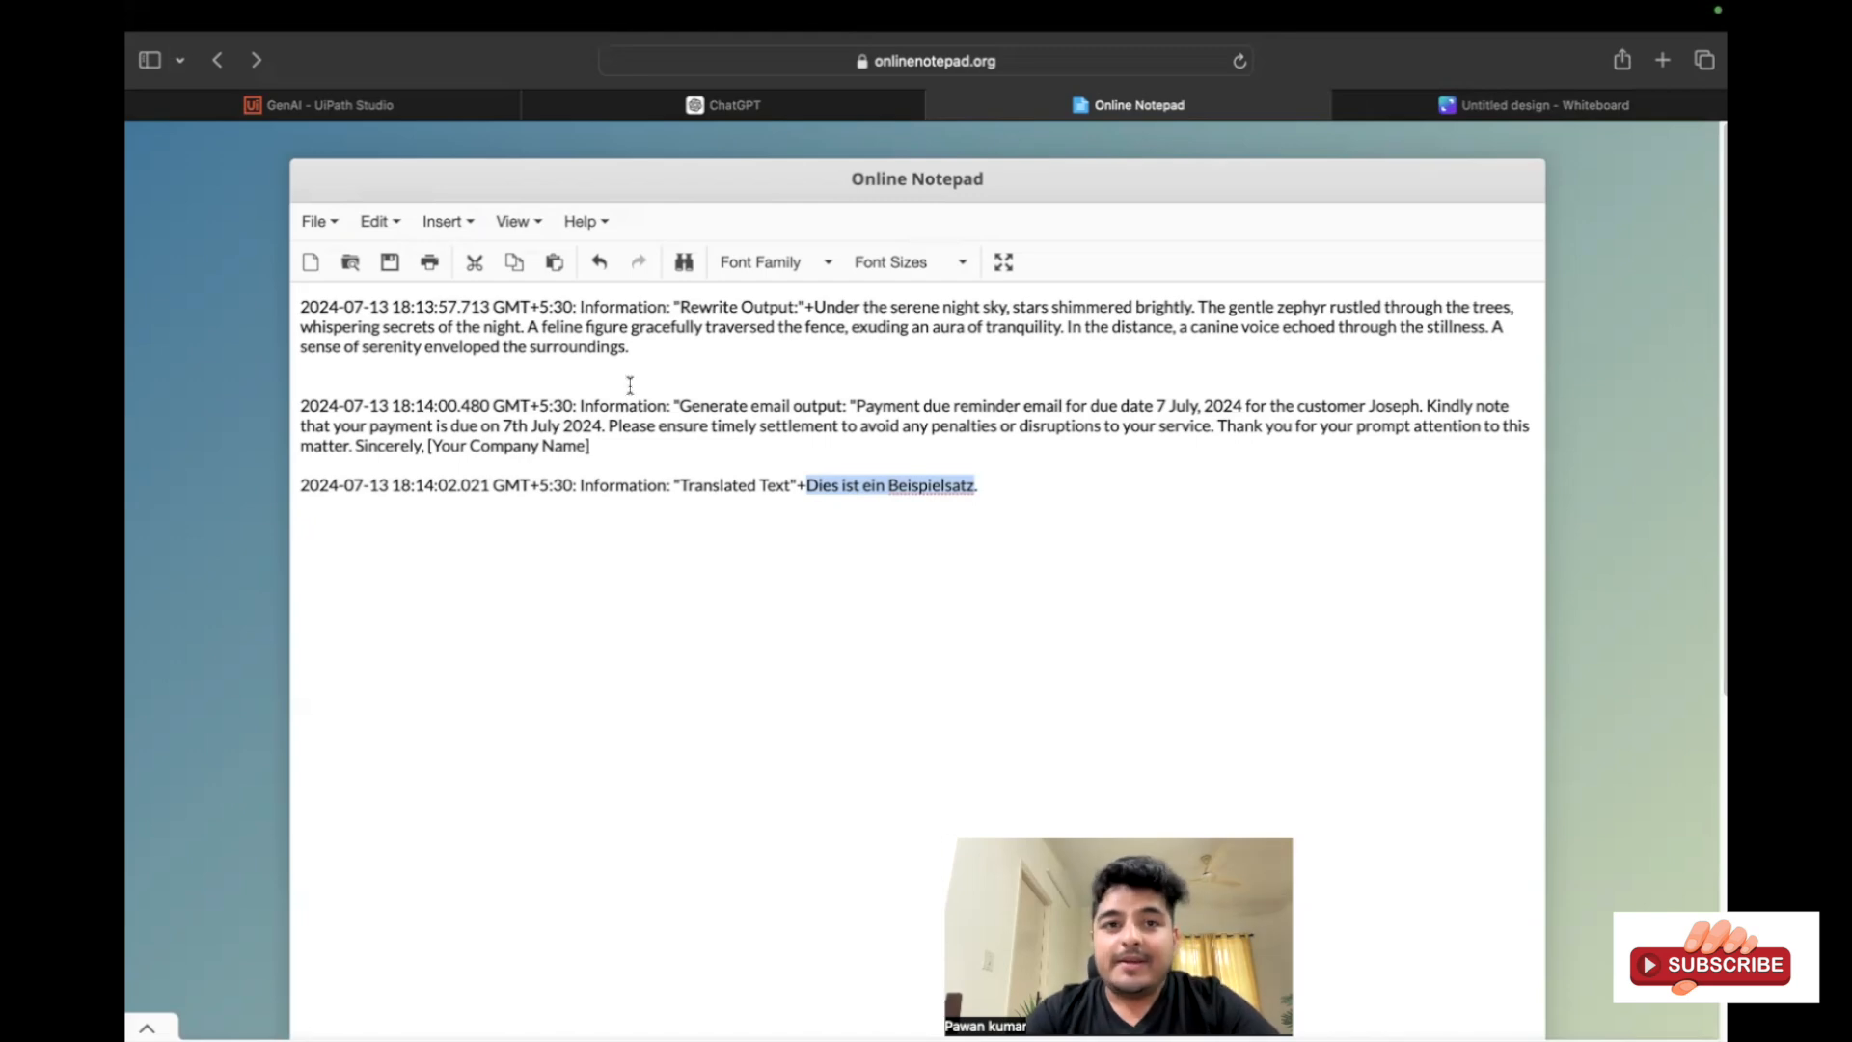
{"action": "left_click", "coordinate": [338, 100]}
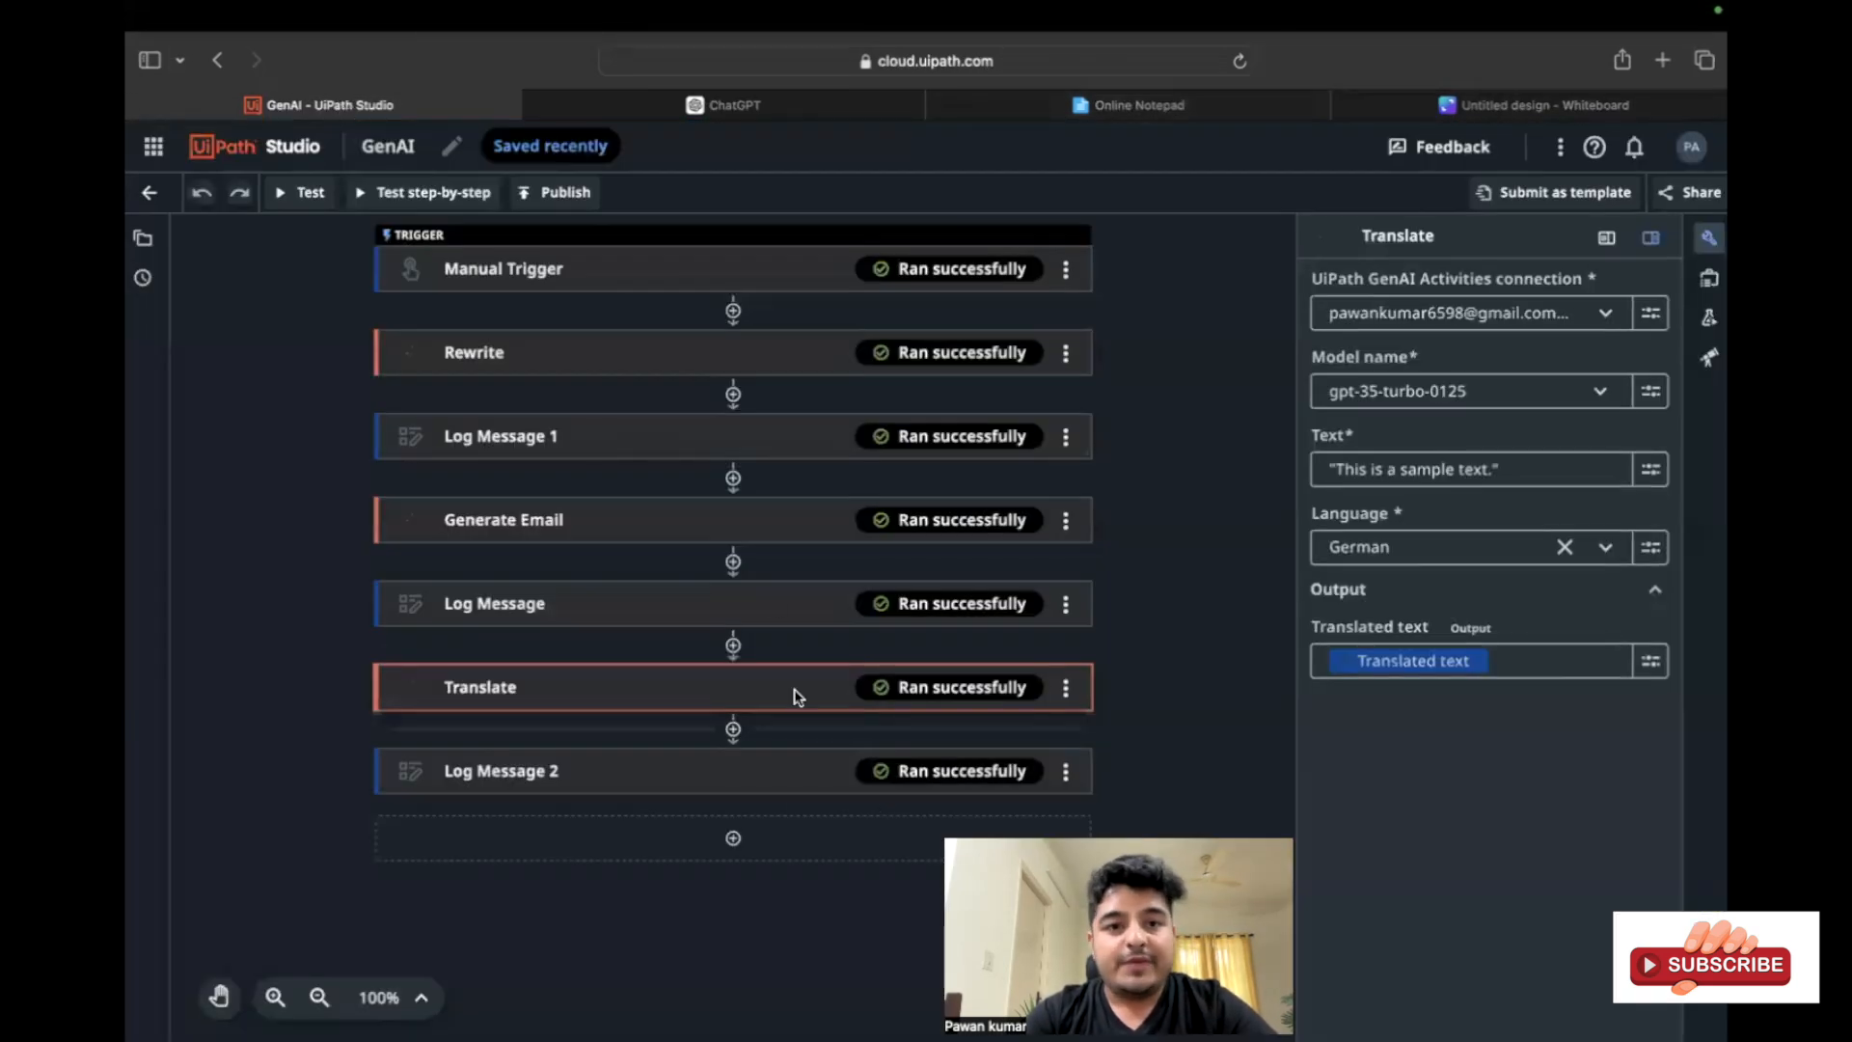
Browse the UiPath GenAI Activities available below Manual Trigger, then close the list without adding an activity
{"action": "left_click", "coordinate": [733, 311]}
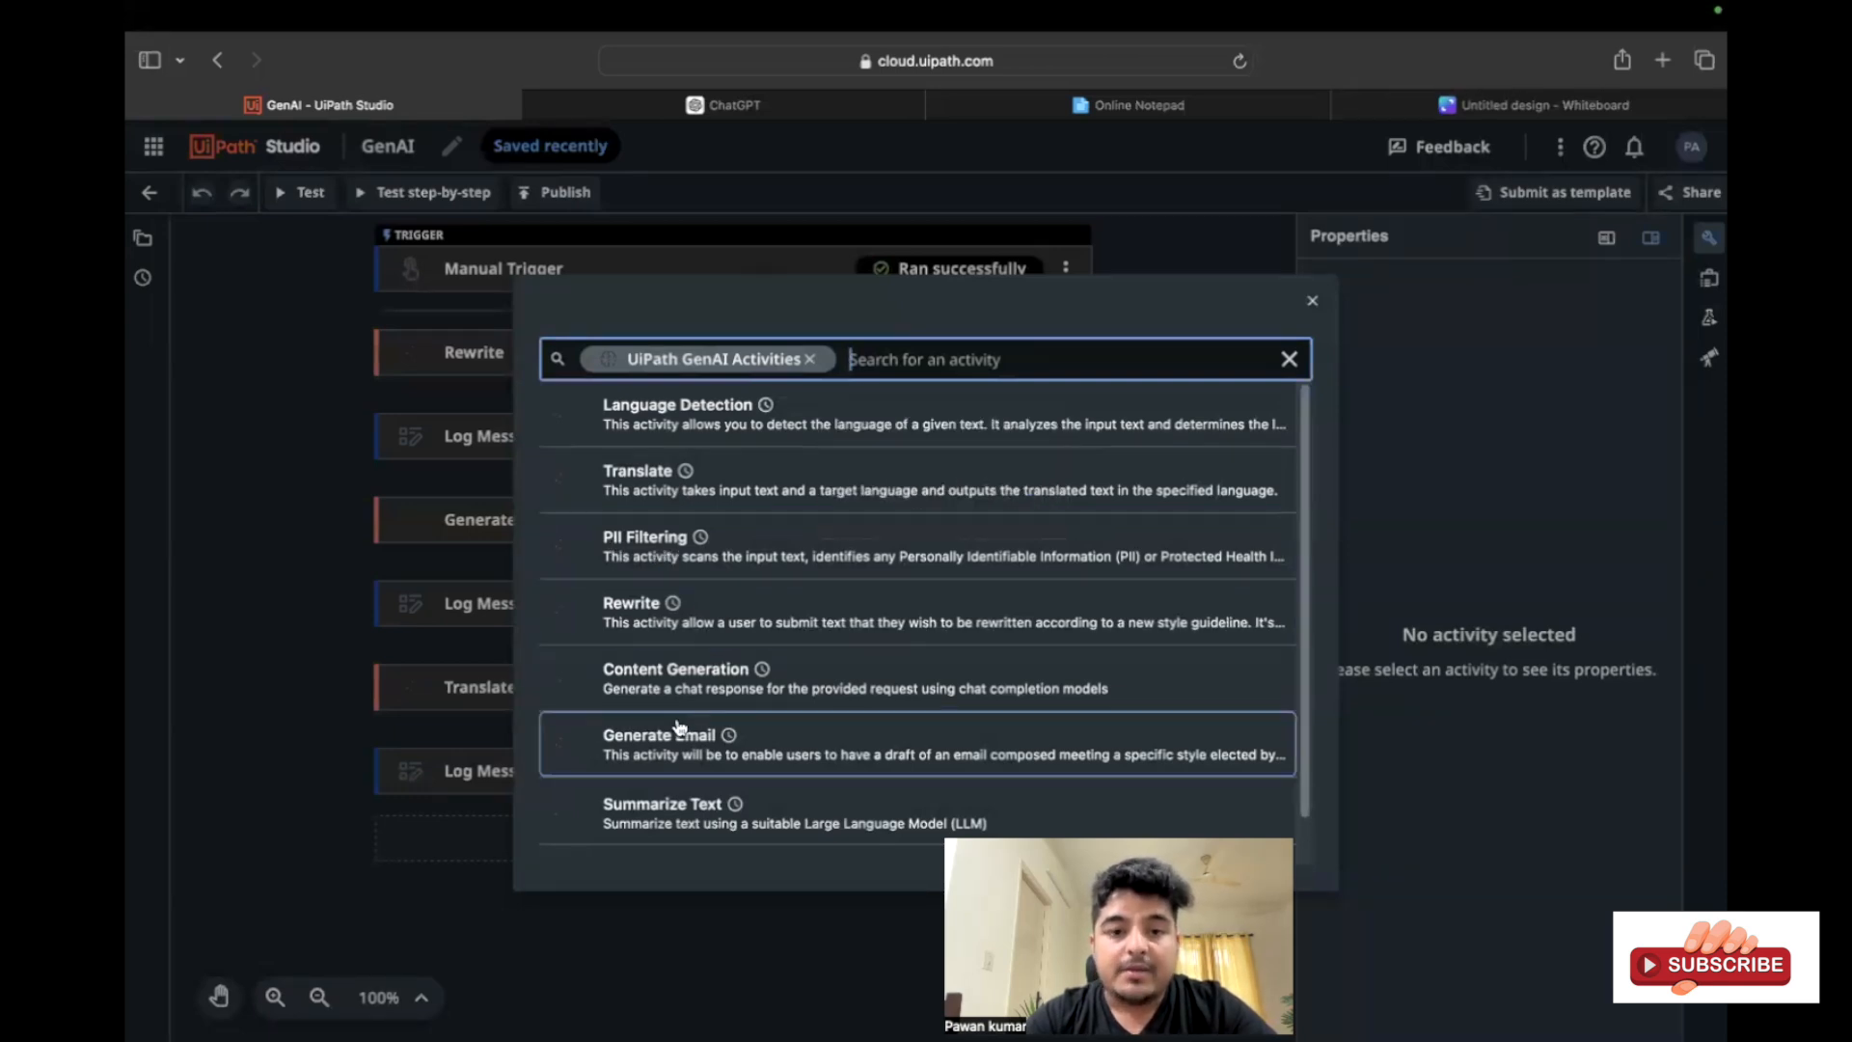
{"action": "scroll", "coordinate": [644, 693], "scroll_direction": "down", "scroll_amount": 2}
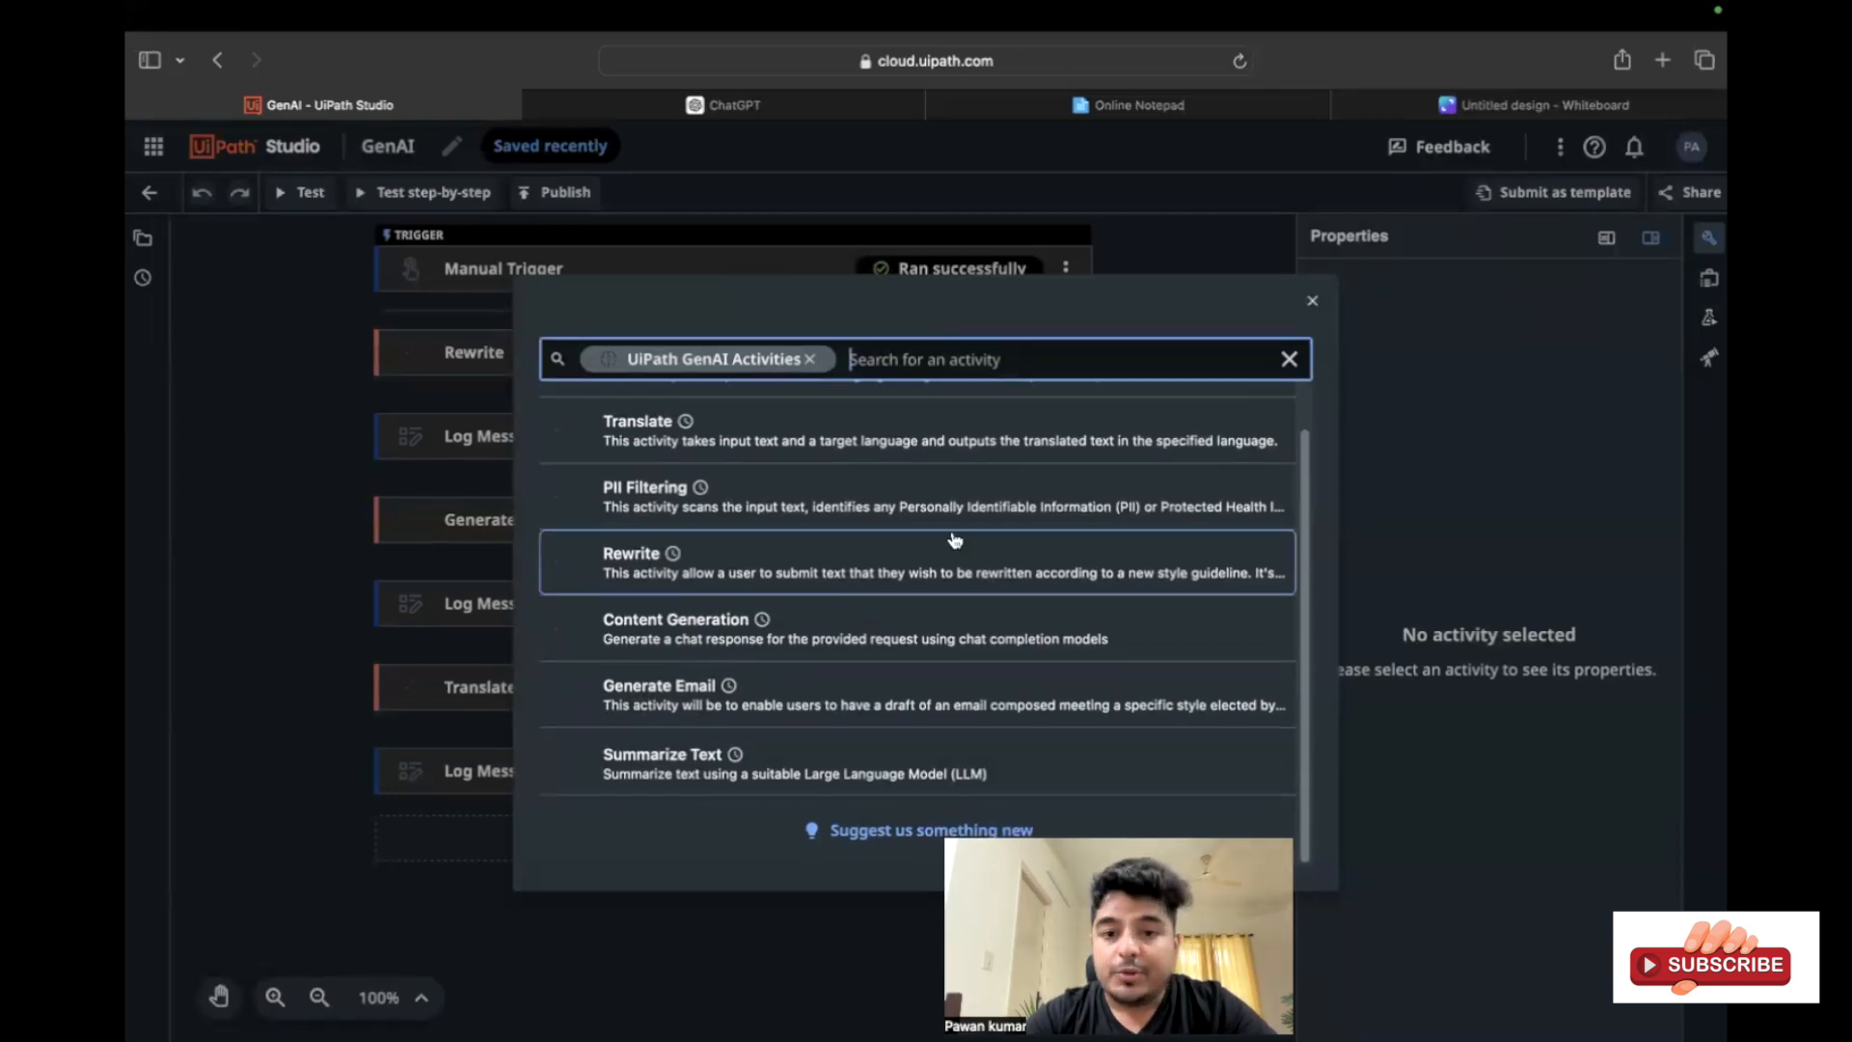
{"action": "scroll", "coordinate": [950, 539], "scroll_direction": "up", "scroll_amount": 2}
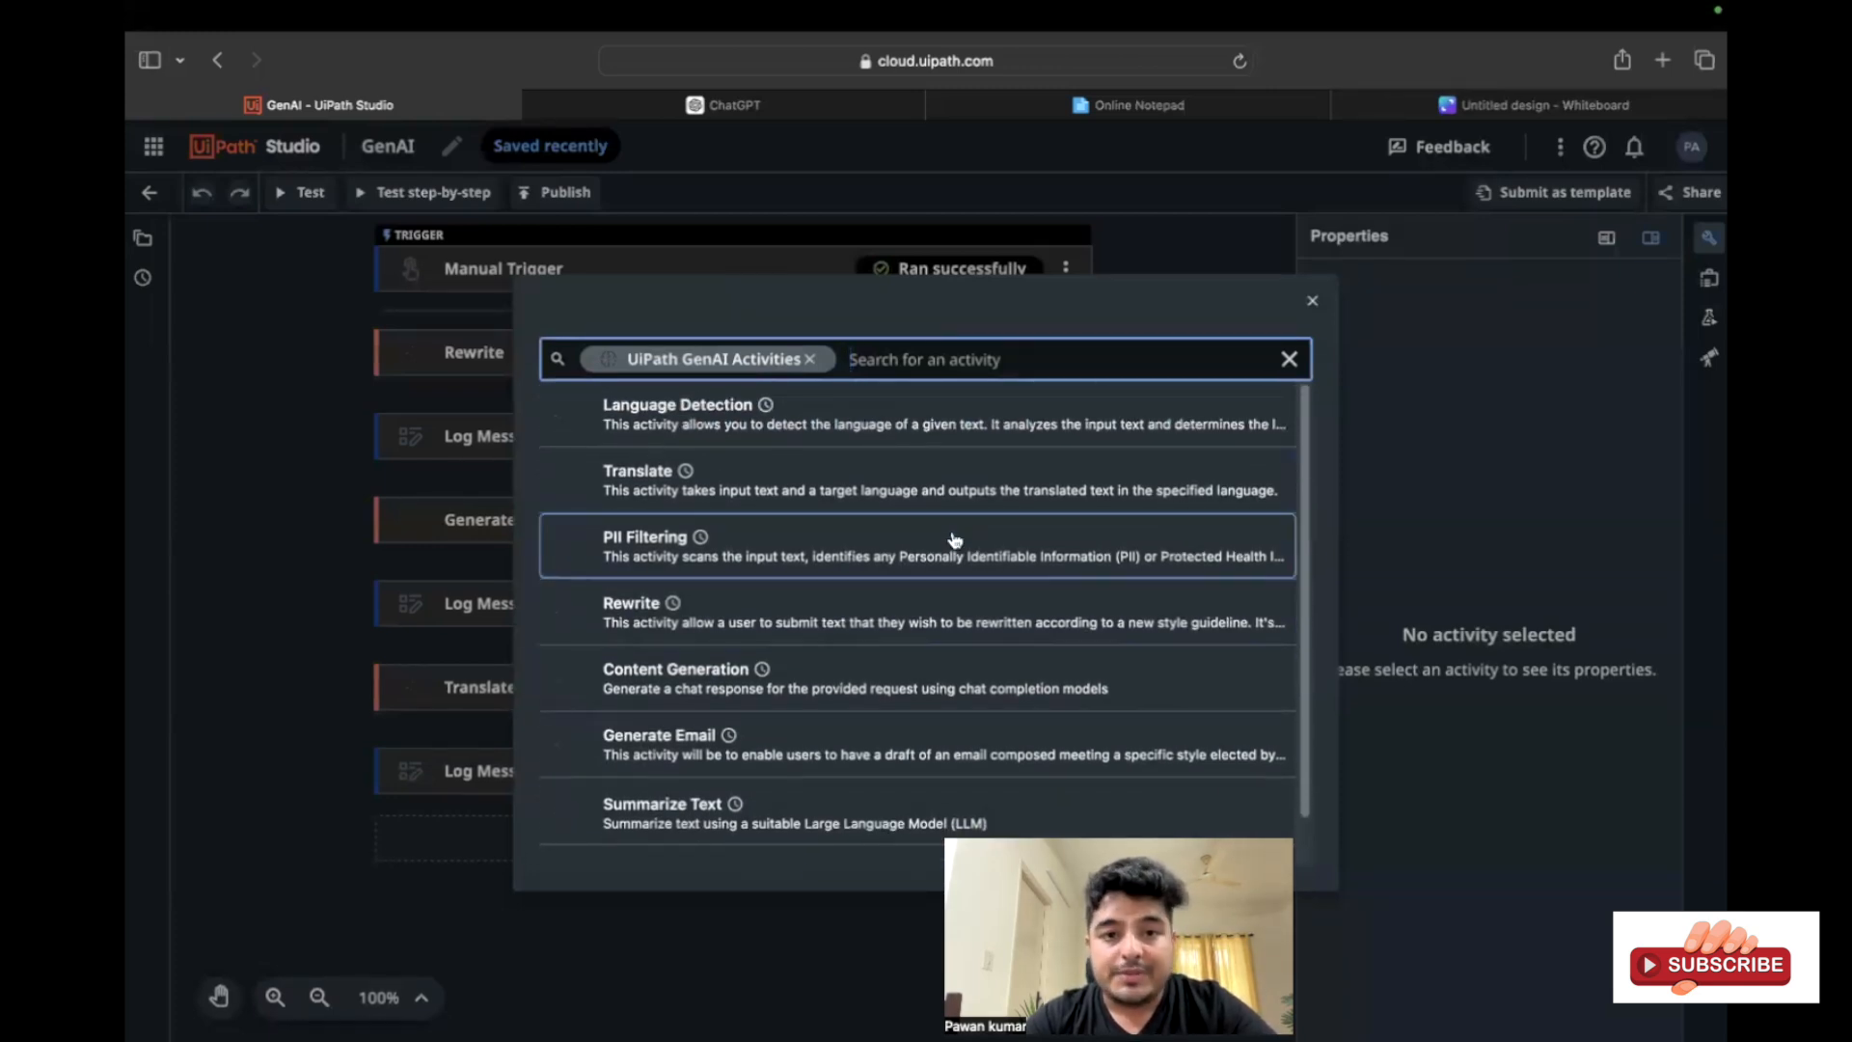
{"action": "left_click", "coordinate": [1312, 301]}
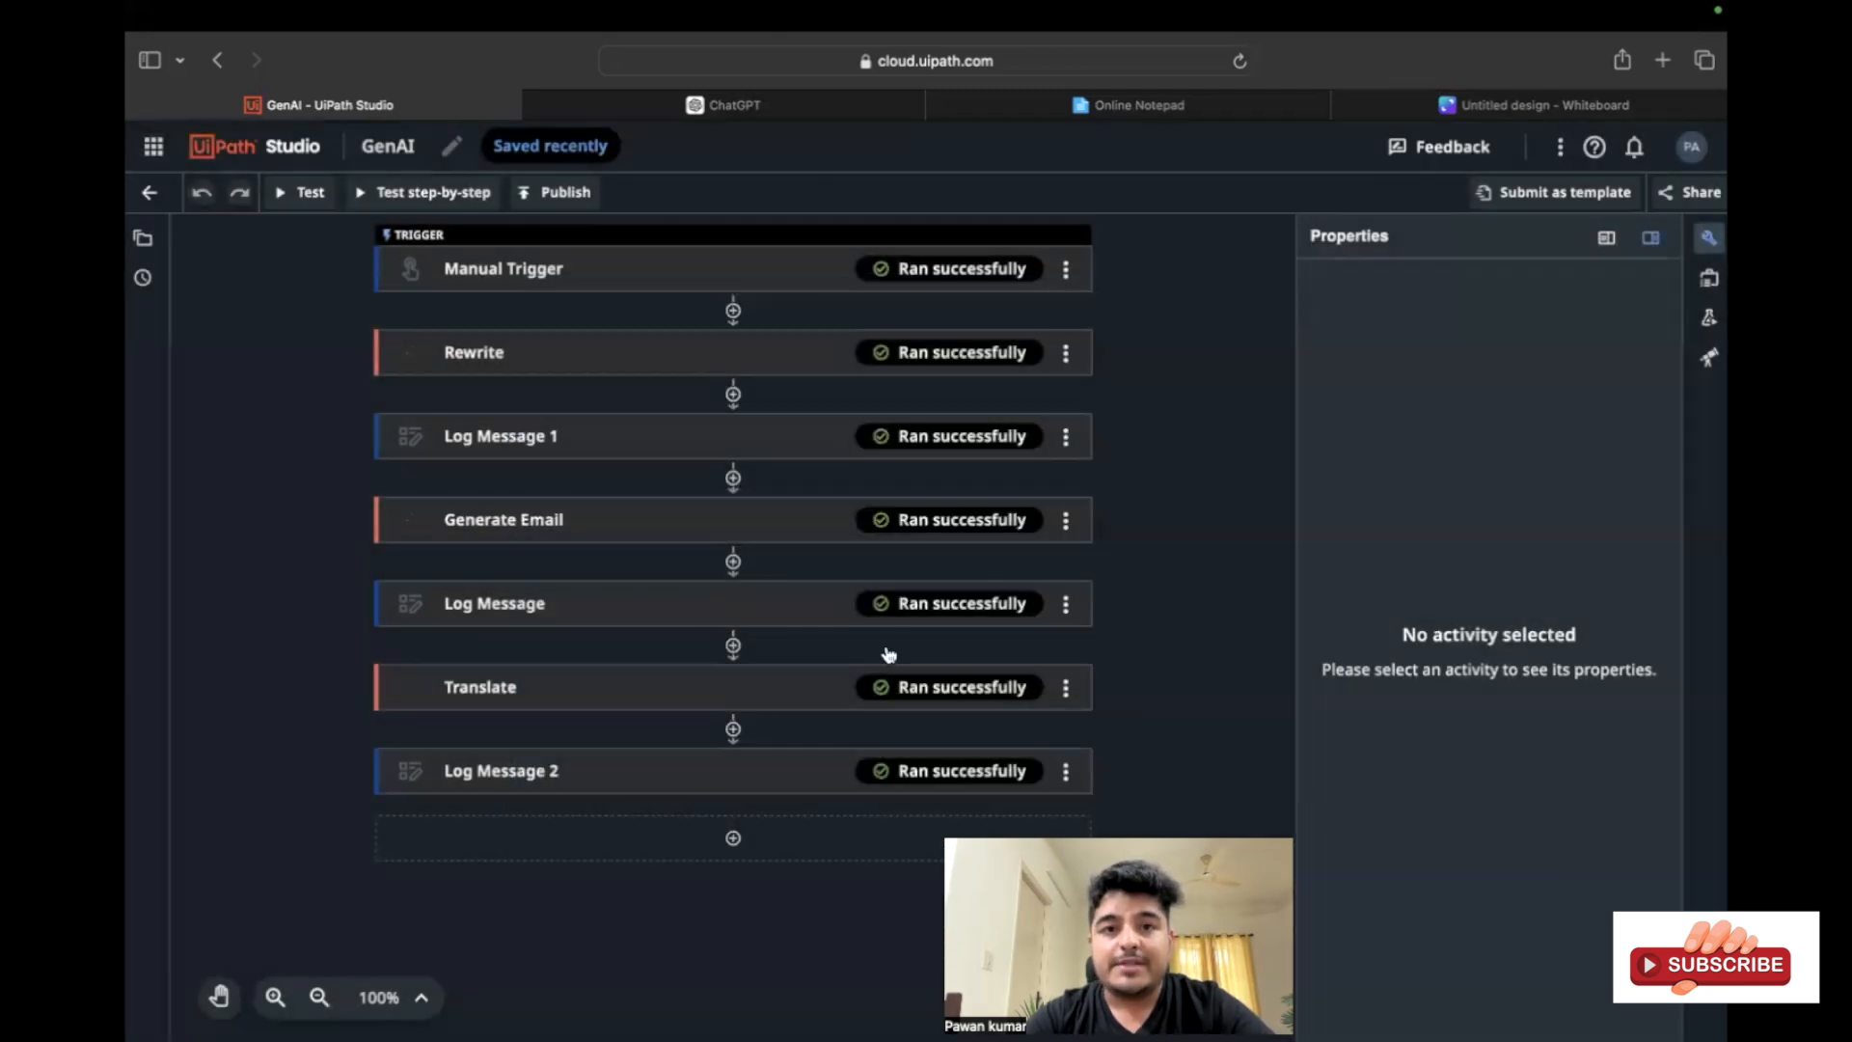